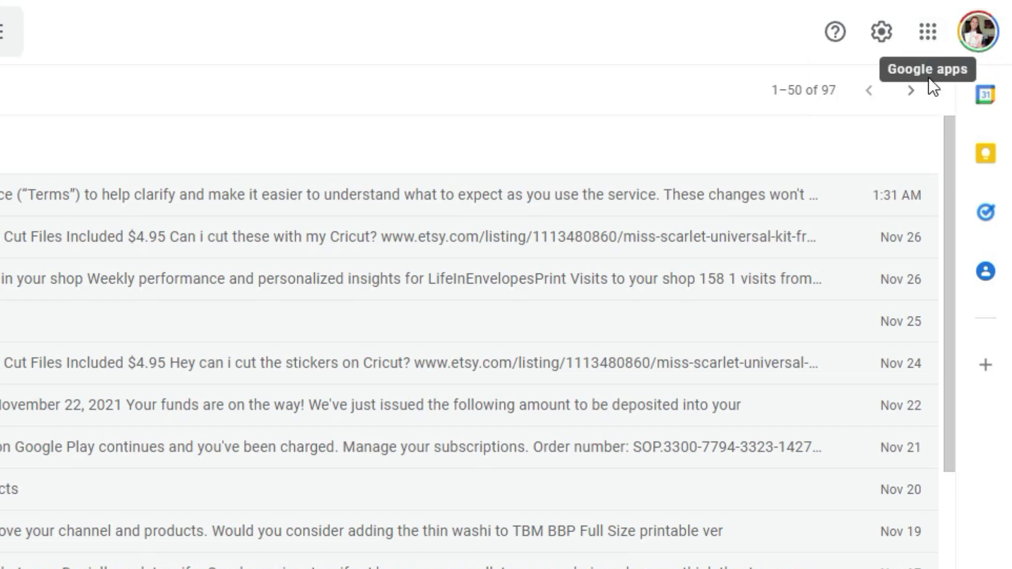
Switch to Google Sheets from the Google apps, dismiss the welcome message and create a blank spreadsheet
click(928, 43)
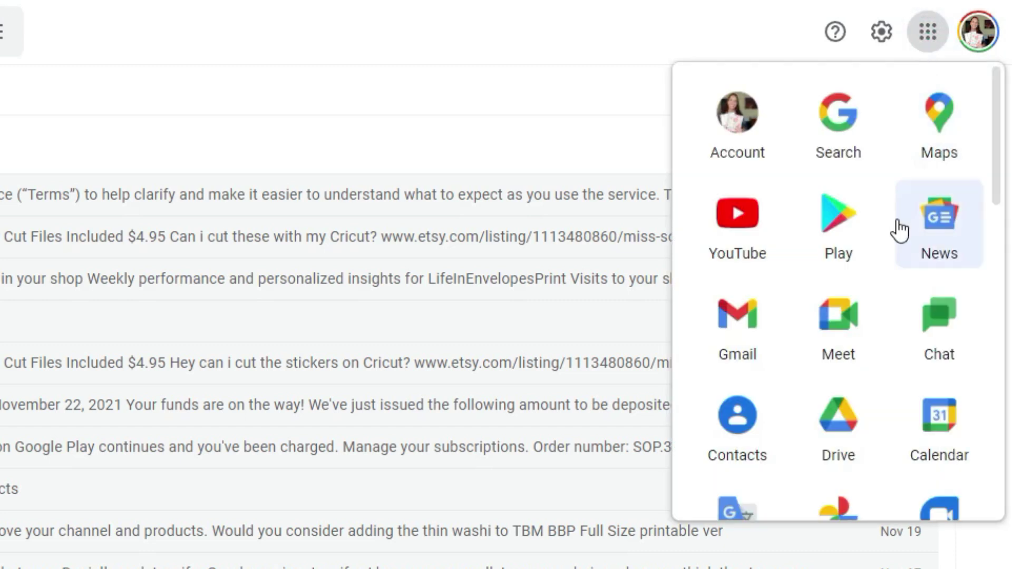
scroll(852, 255, down, 4)
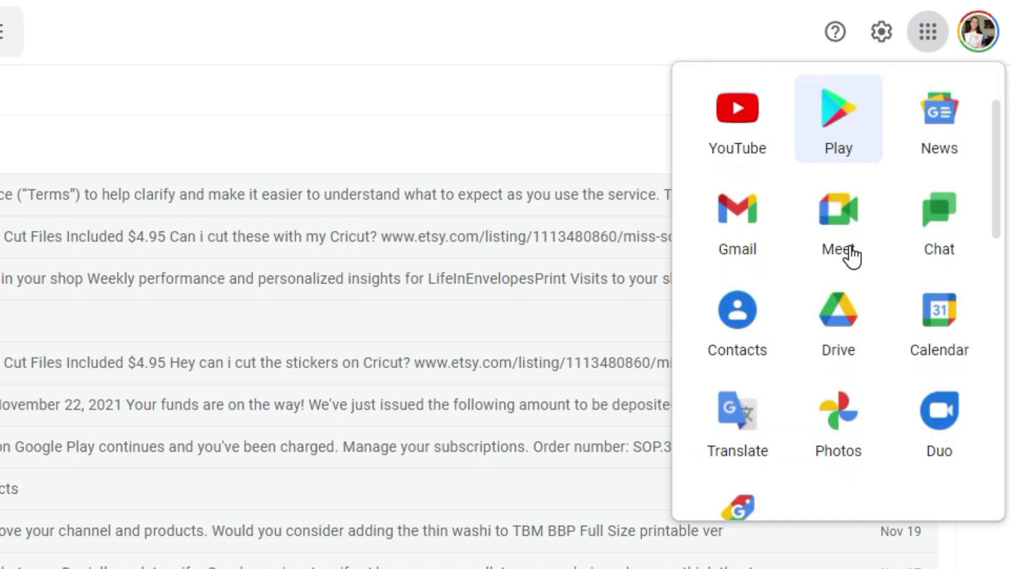
scroll(850, 255, down, 4)
scroll(850, 248, down, 2)
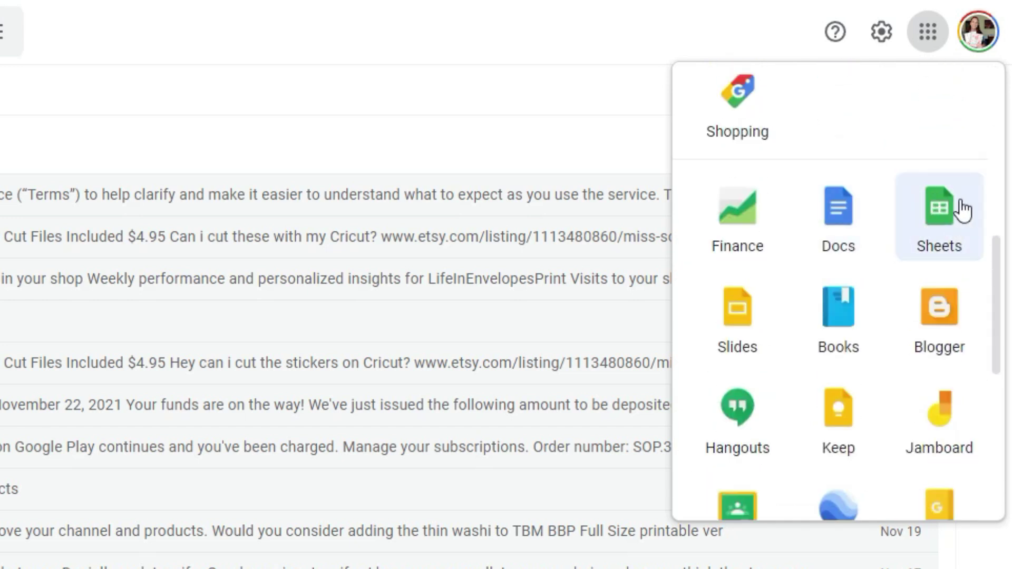
click(932, 228)
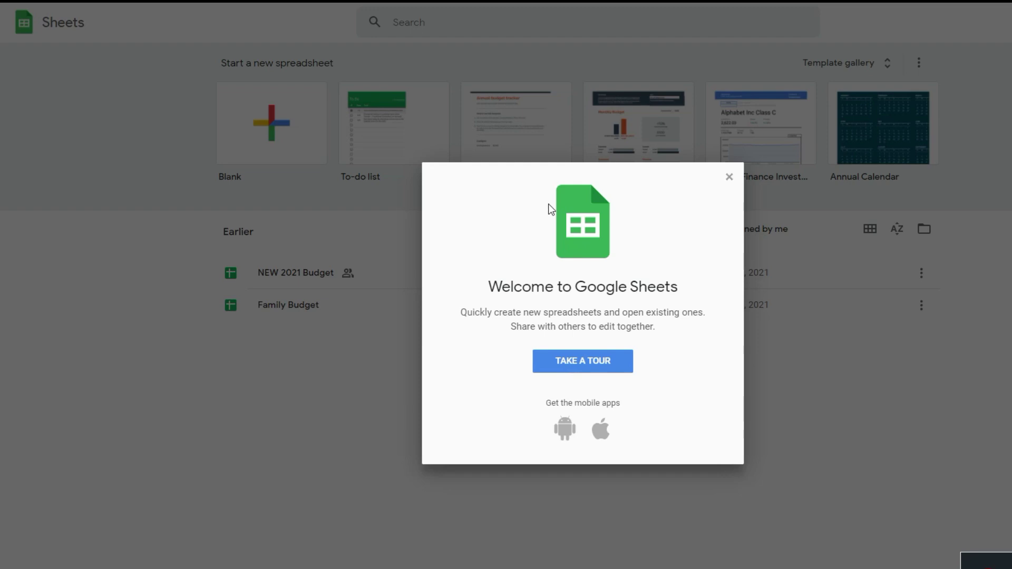
click(729, 178)
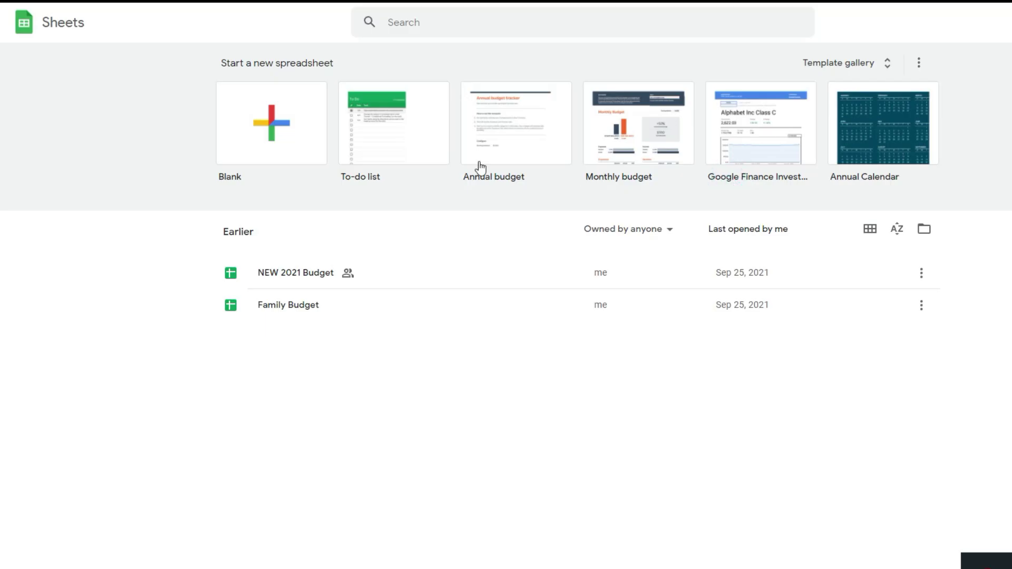
click(274, 133)
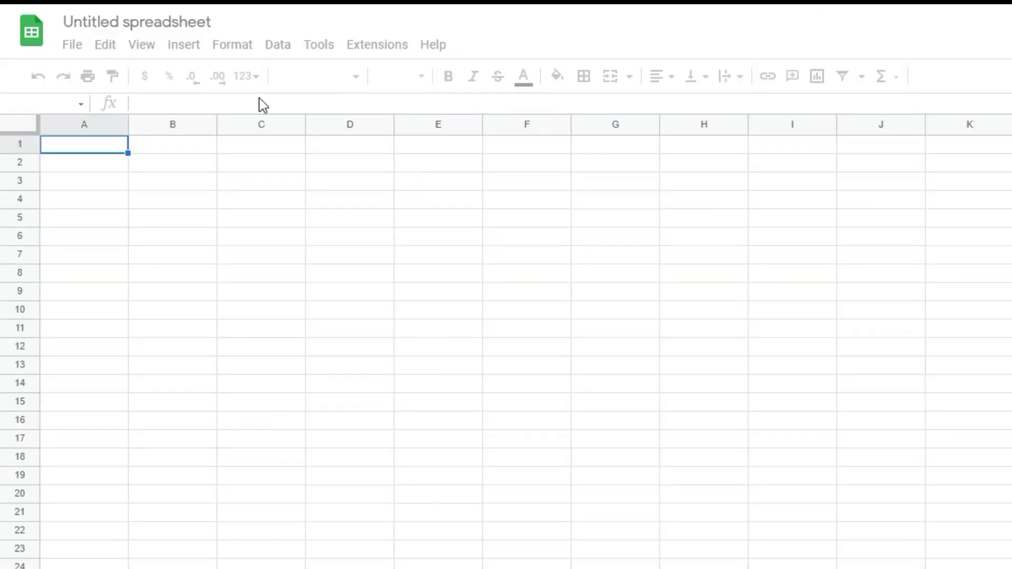
Rename the spreadsheet as Dec Budget 2021
click(216, 19)
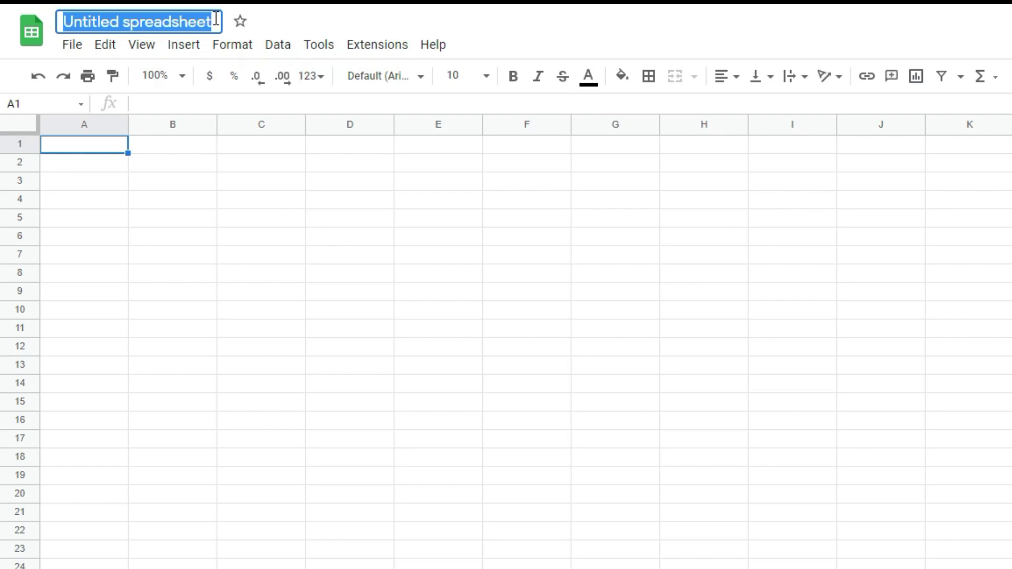
text(Dec)
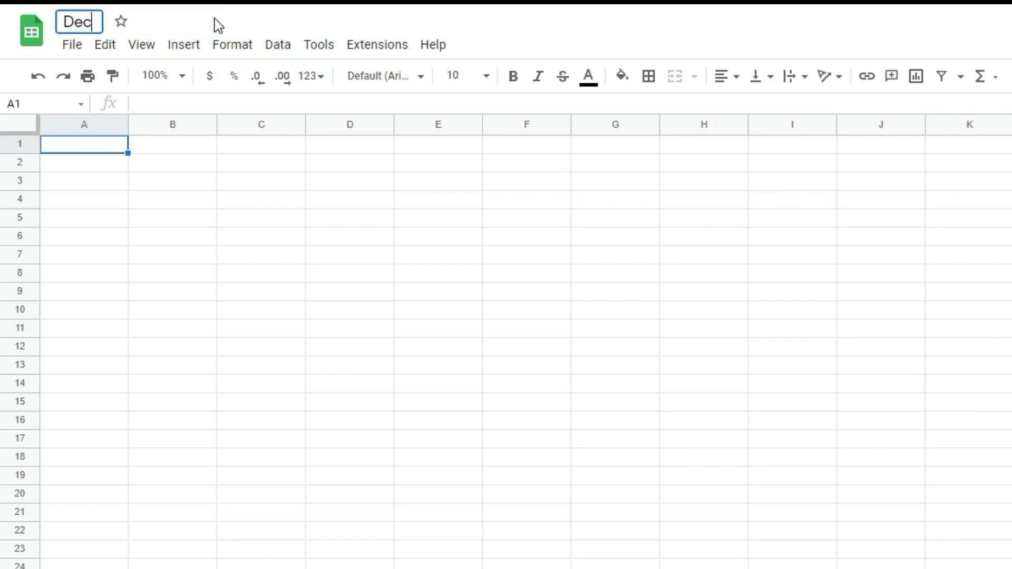
text( Budget)
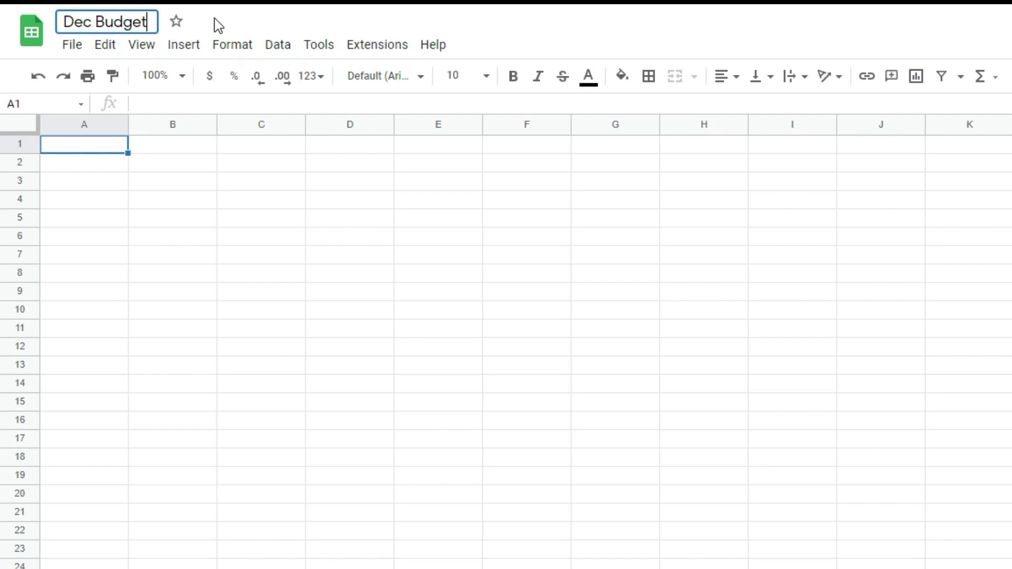
text( 202)
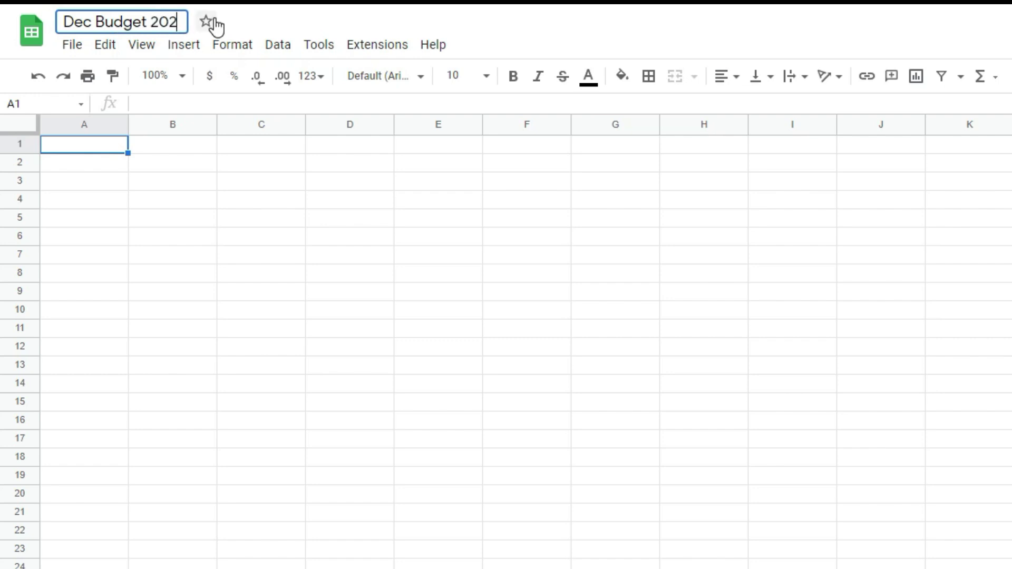
text(1)
Enter the headers Dates, Category, Expenses, Income and Total in cells A1 to E1
click(94, 152)
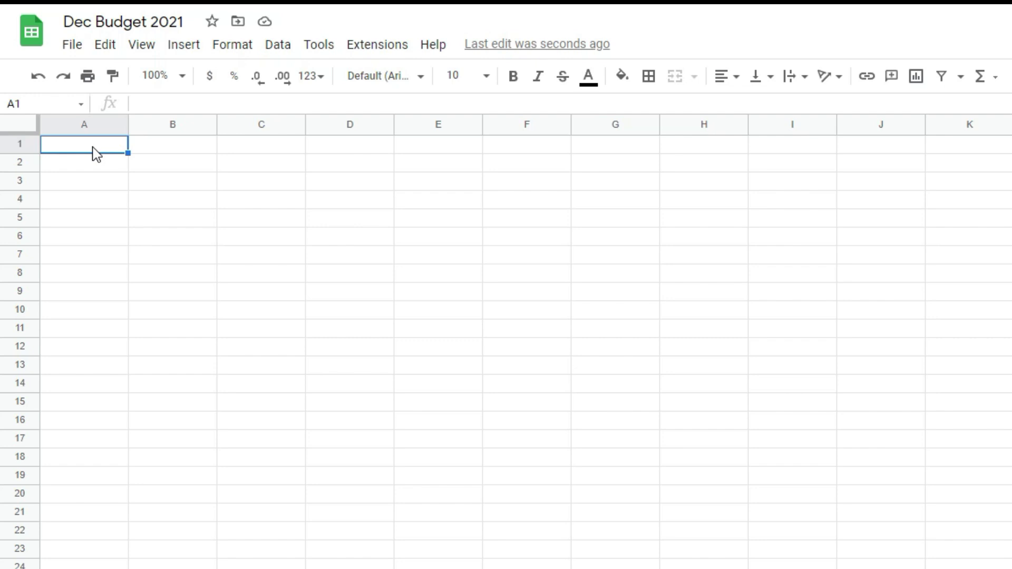
text(Dates)
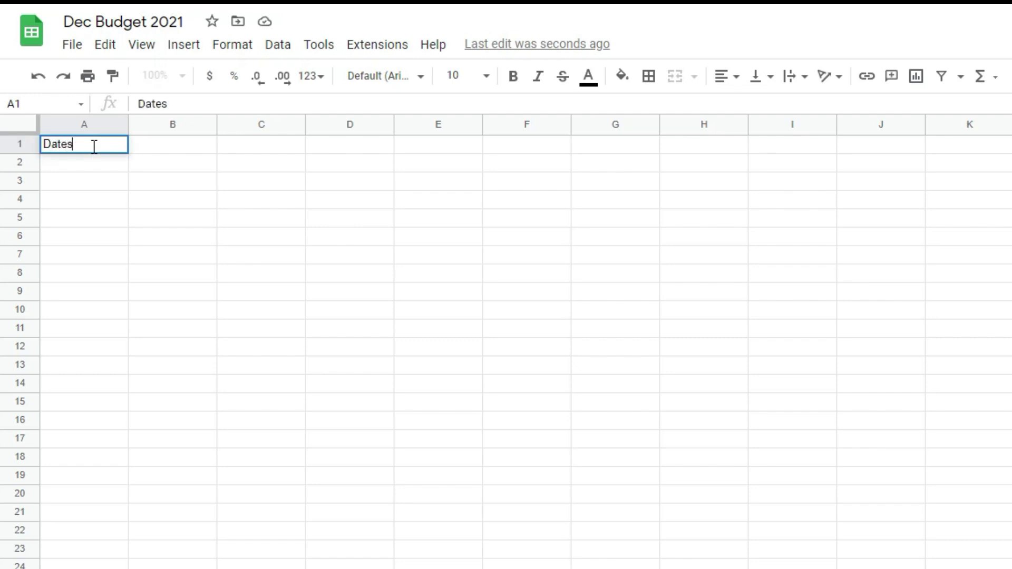
key(Tab)
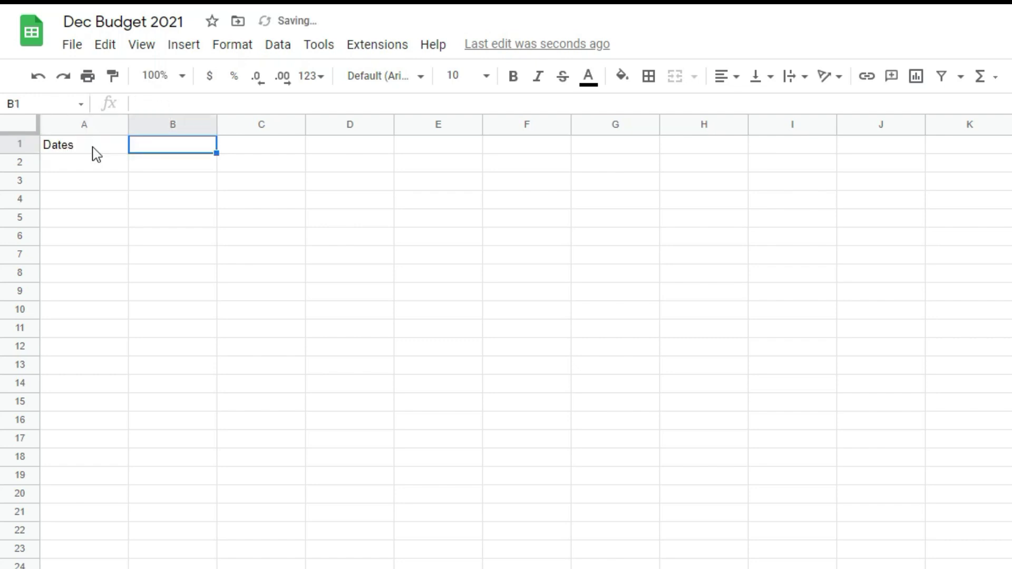
text(Cate)
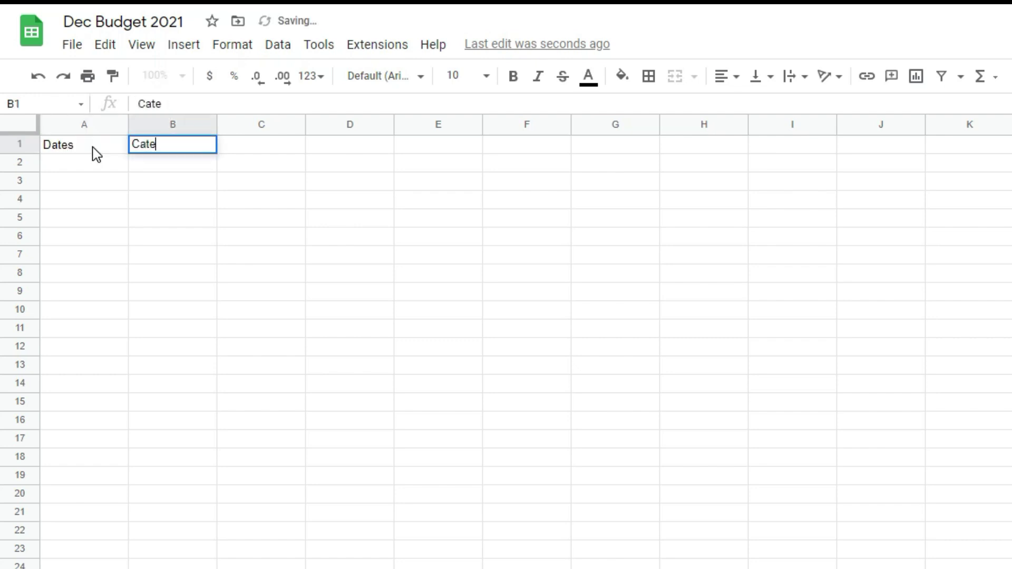
text(gory)
key(Tab)
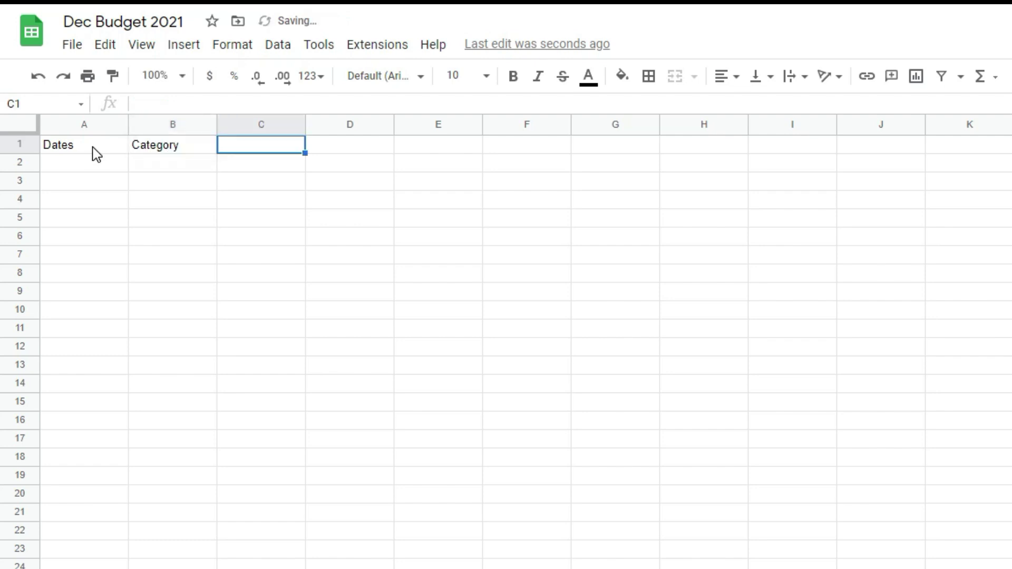
text(E)
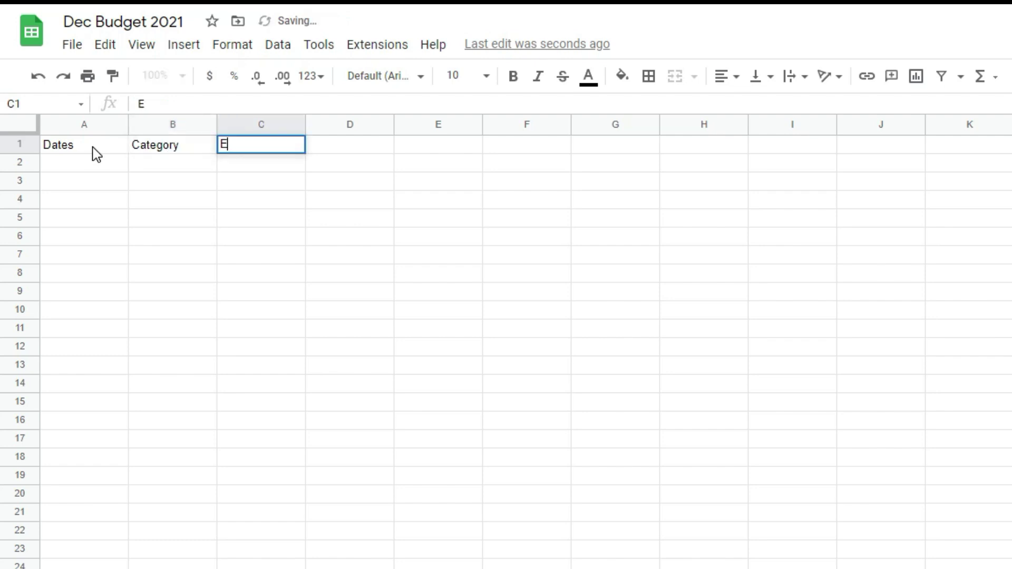
text(xpenses)
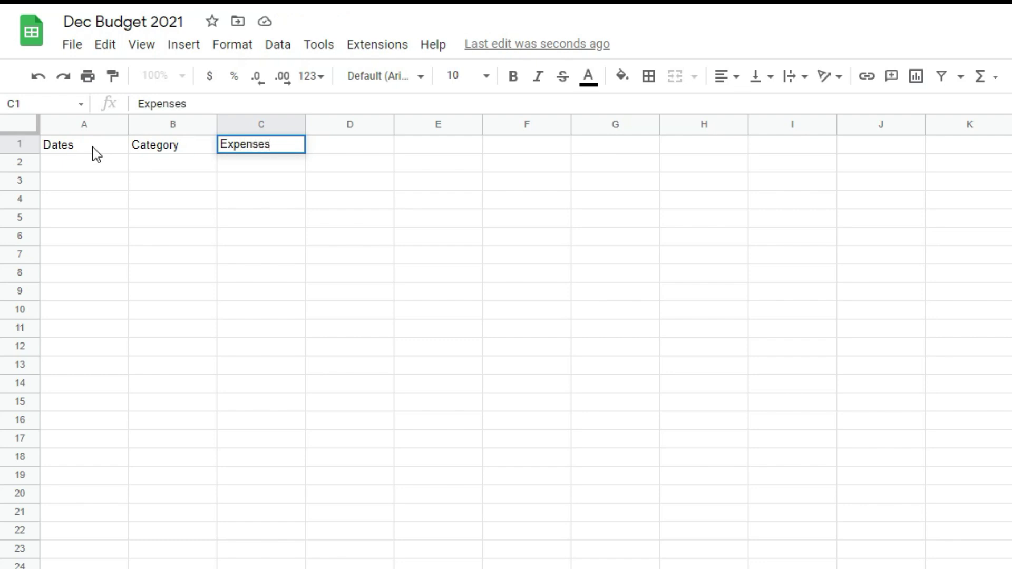
key(Tab)
text(Income)
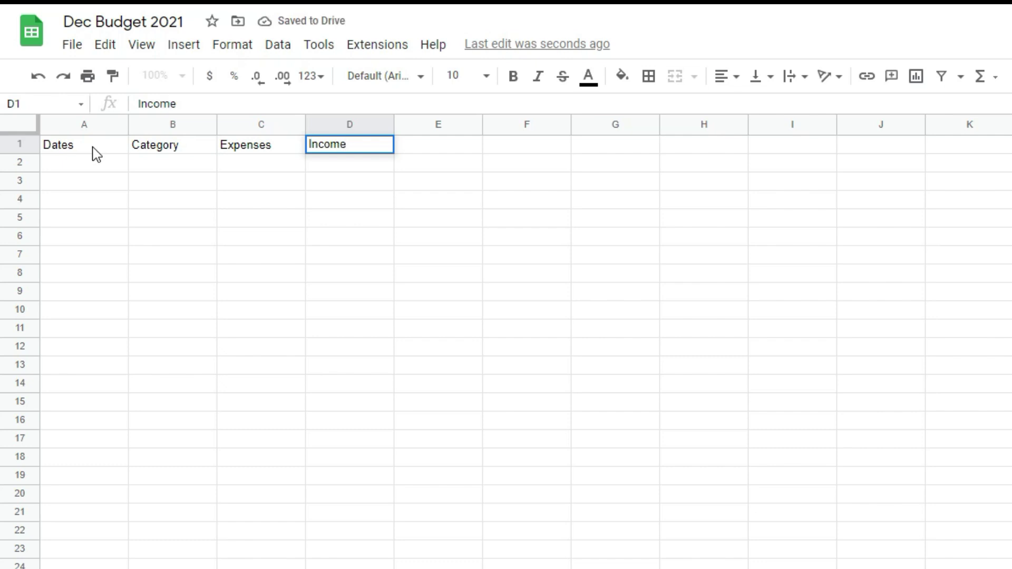
key(Tab)
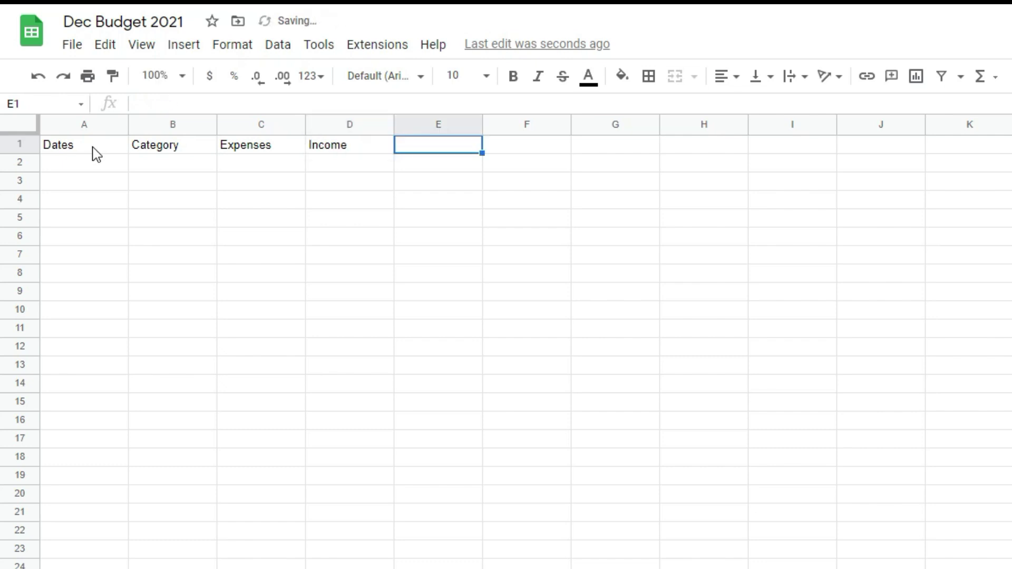
text(Total)
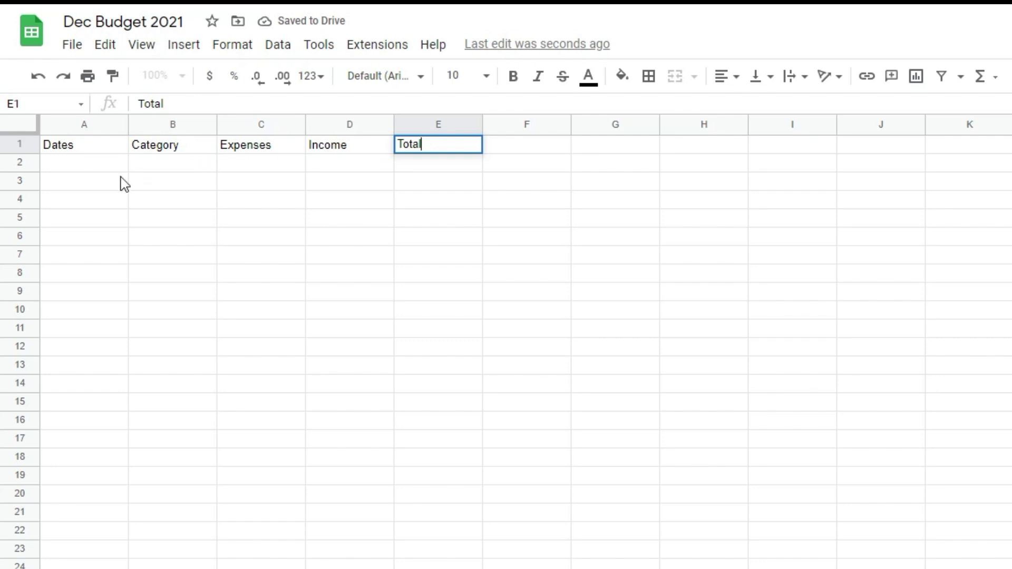
List Rollover, DPD, Etsy and YouTube in cells A2 to A5 of the Dates column
click(104, 167)
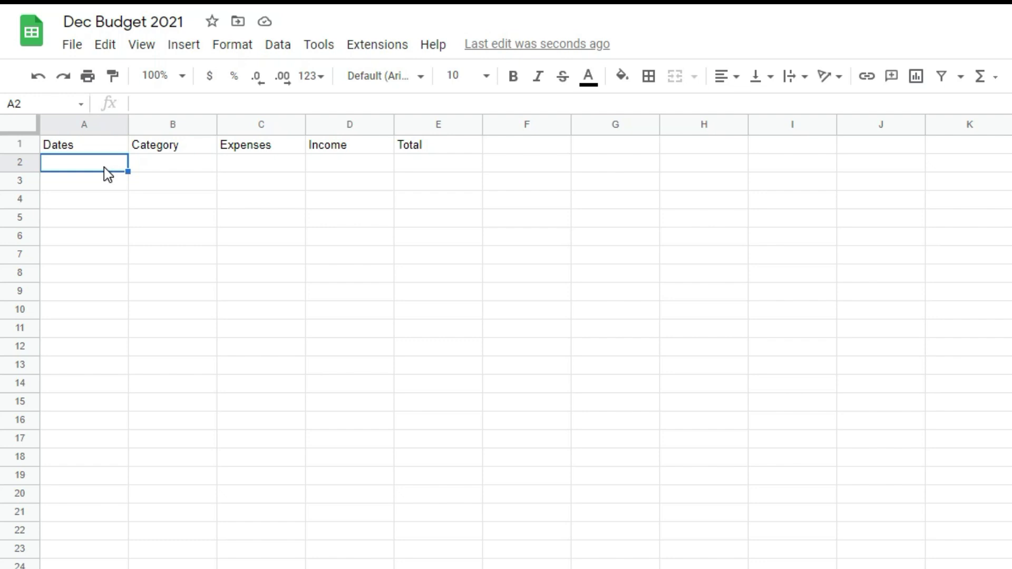
text(Ro)
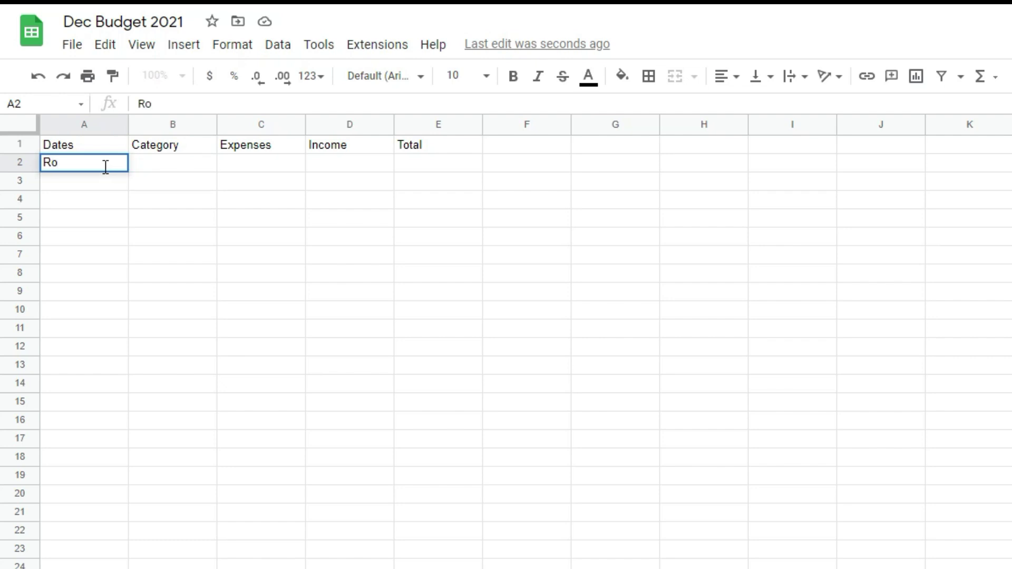
text(llover)
key(Return)
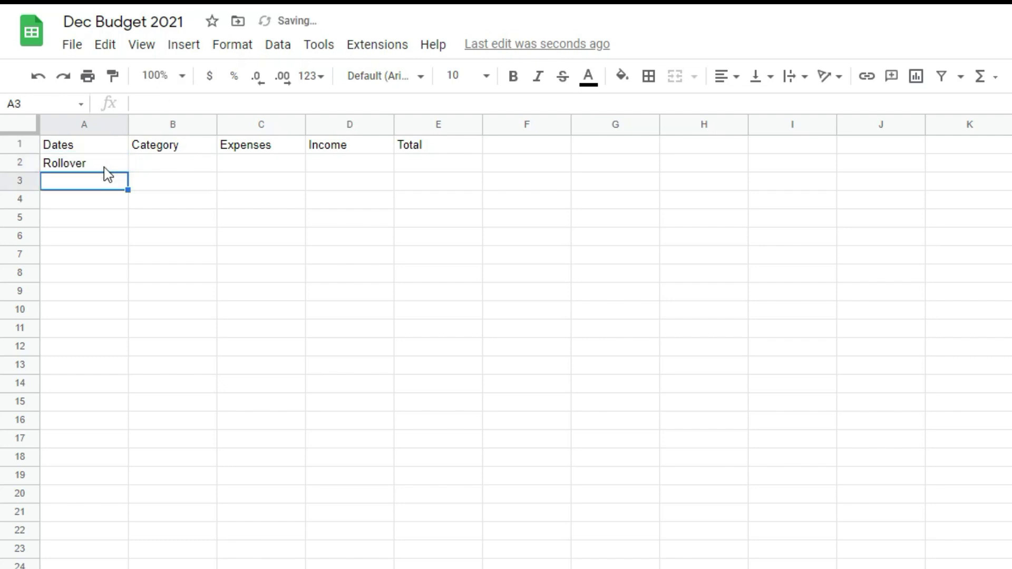
text(DPD)
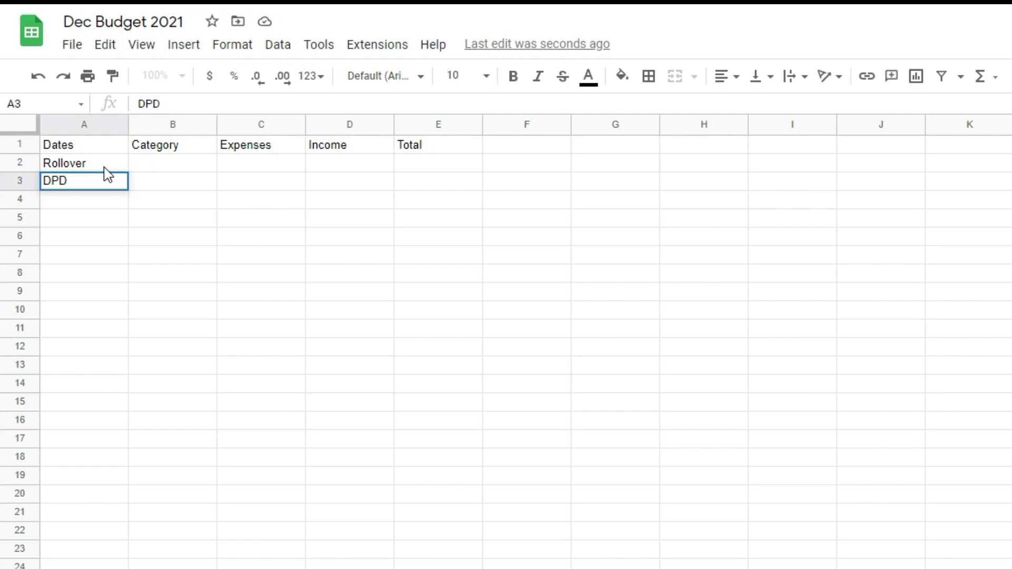
key(Return)
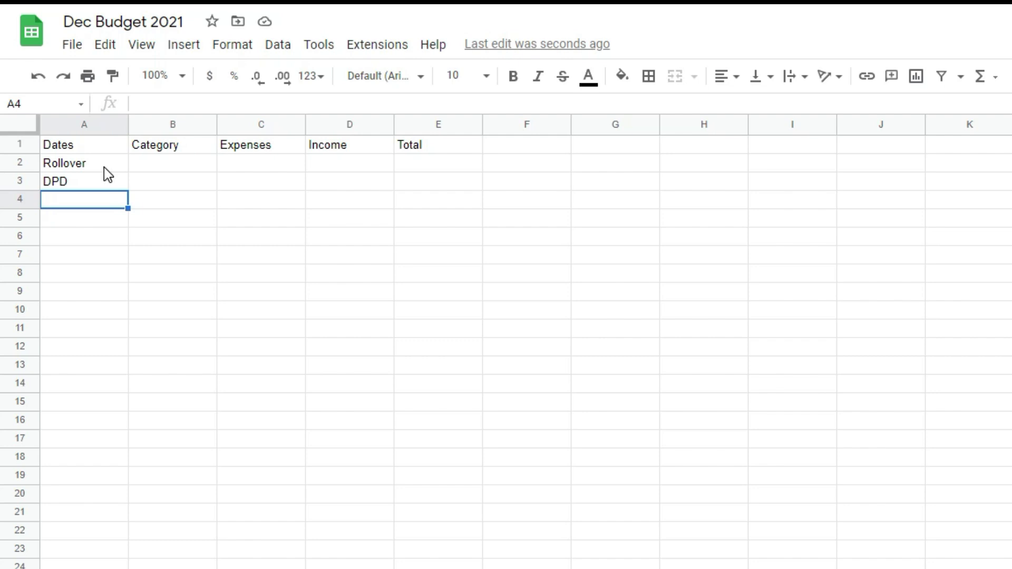
text(Etsy)
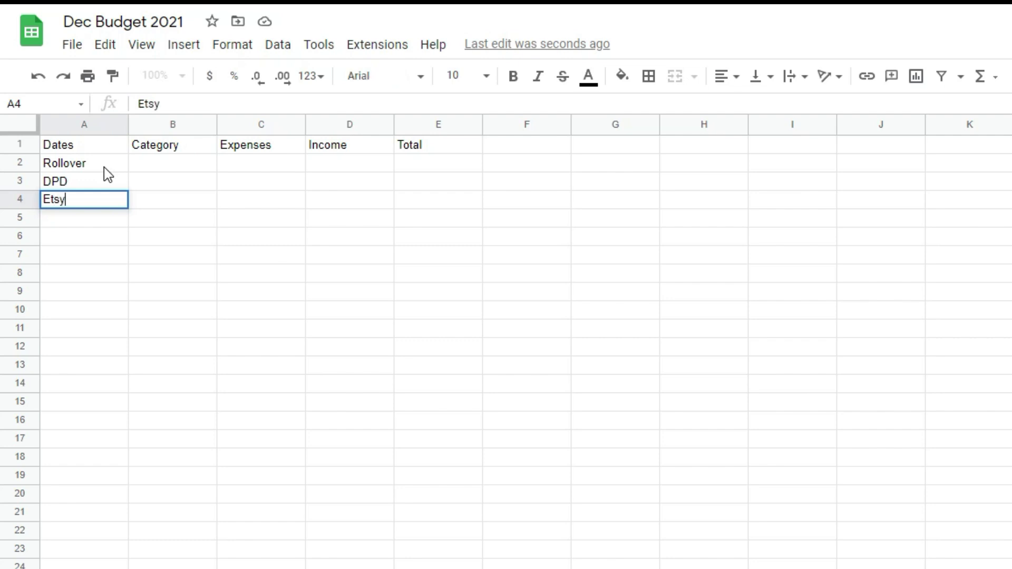
key(Return)
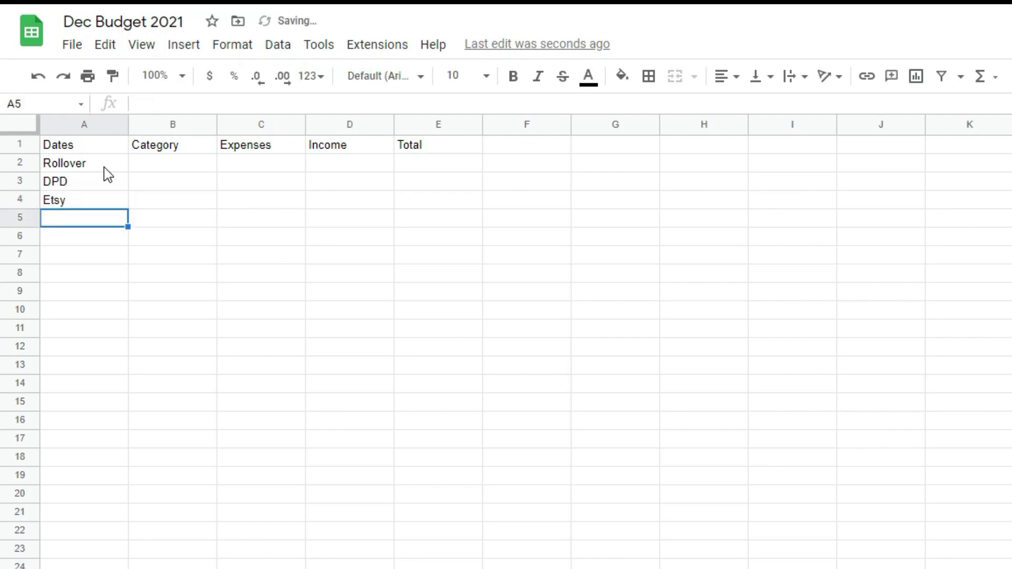
text(YouTube)
key(Return)
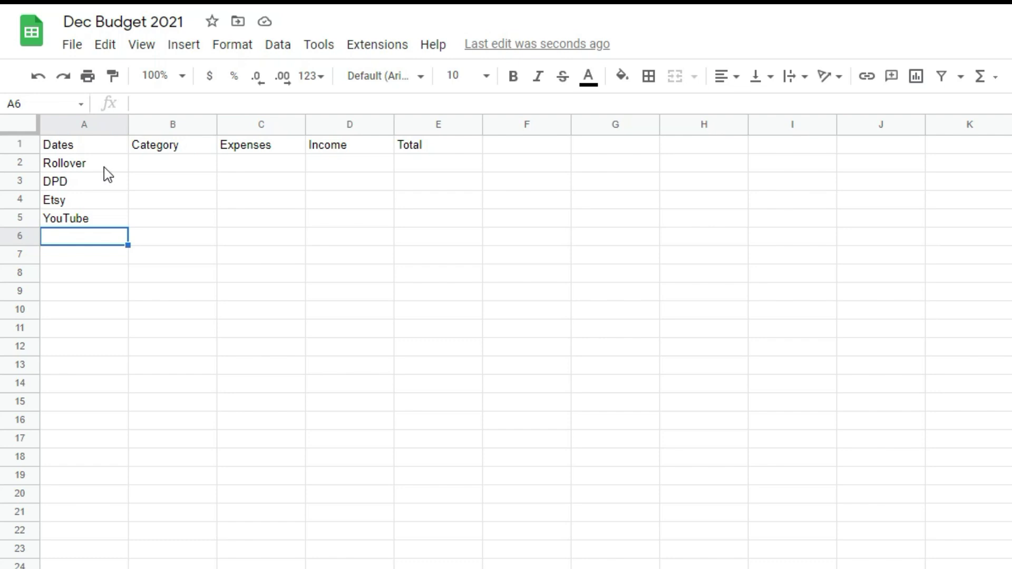
Enter Week 1 in cell A6 and its date range 11/28-12/4 in cell A7
text(Week)
text(1)
key(Return)
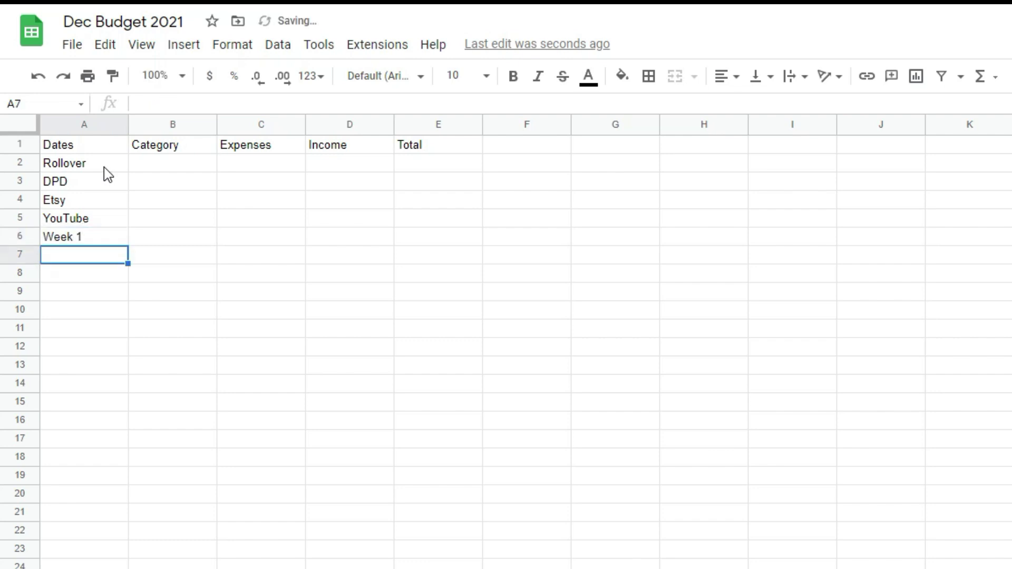
text(11)
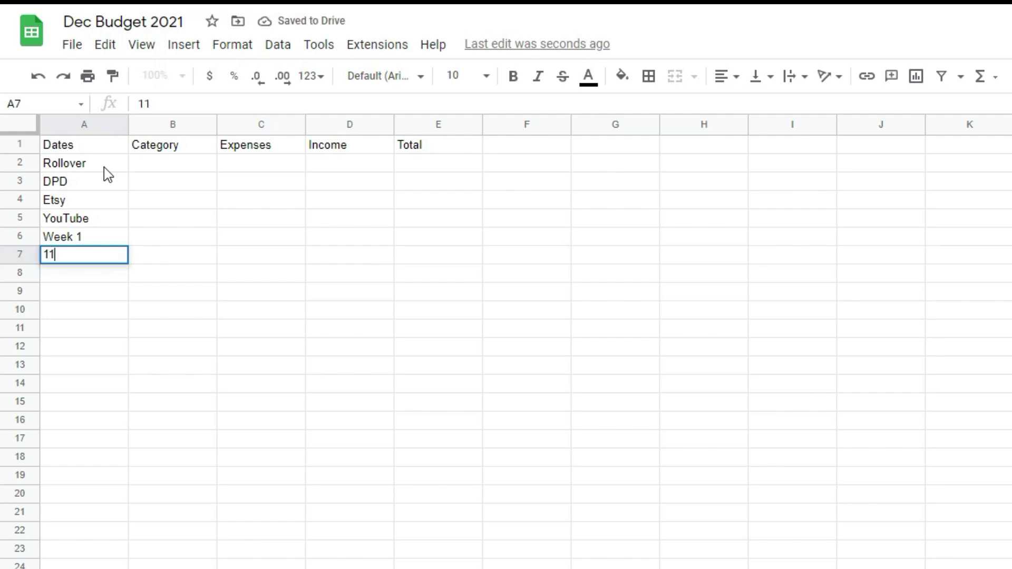
text(/28-1)
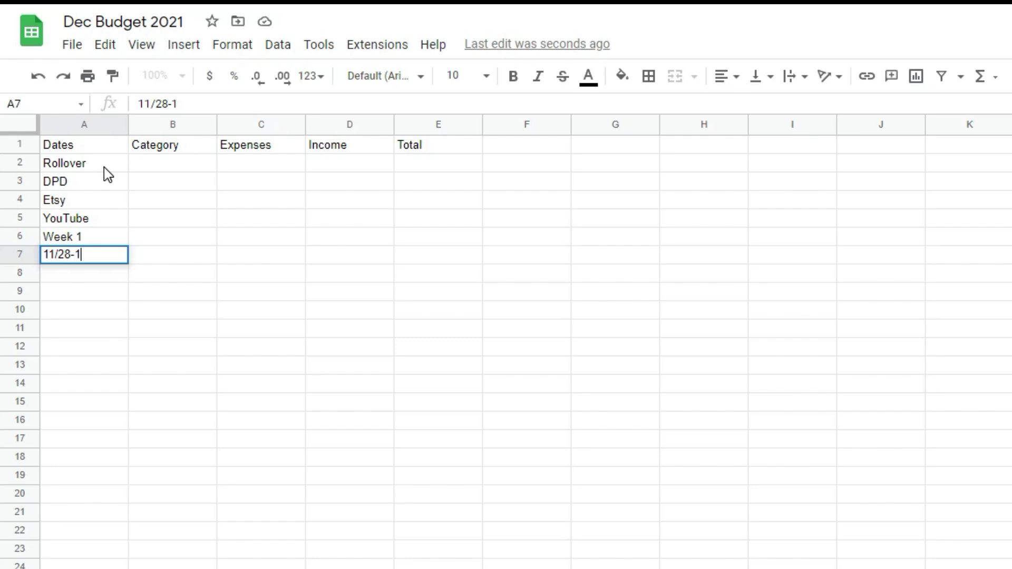
text(2/4)
key(Return)
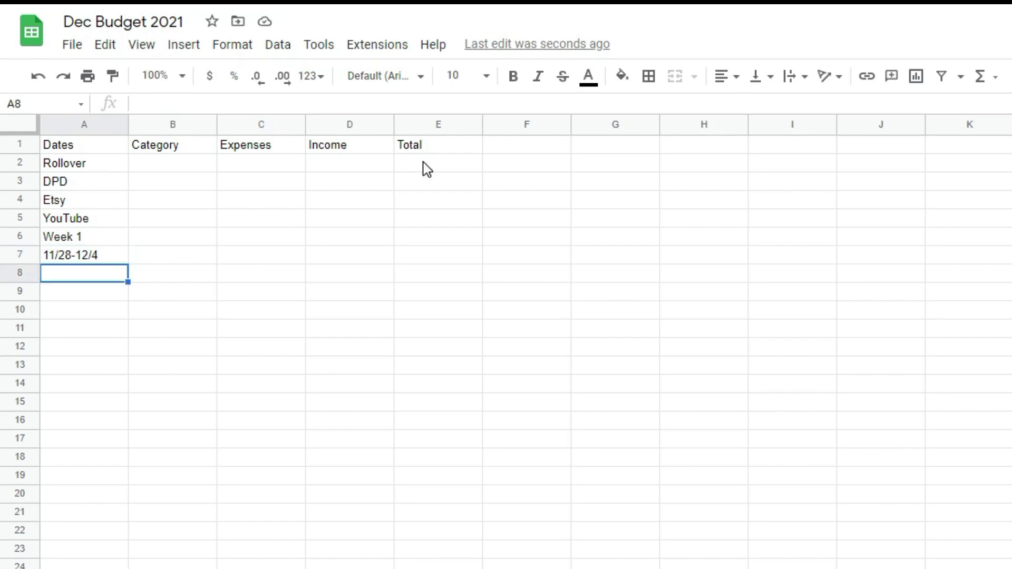
Enter the formula =D2 in cell E2 so the Rollover total takes its value from the Income column
click(416, 164)
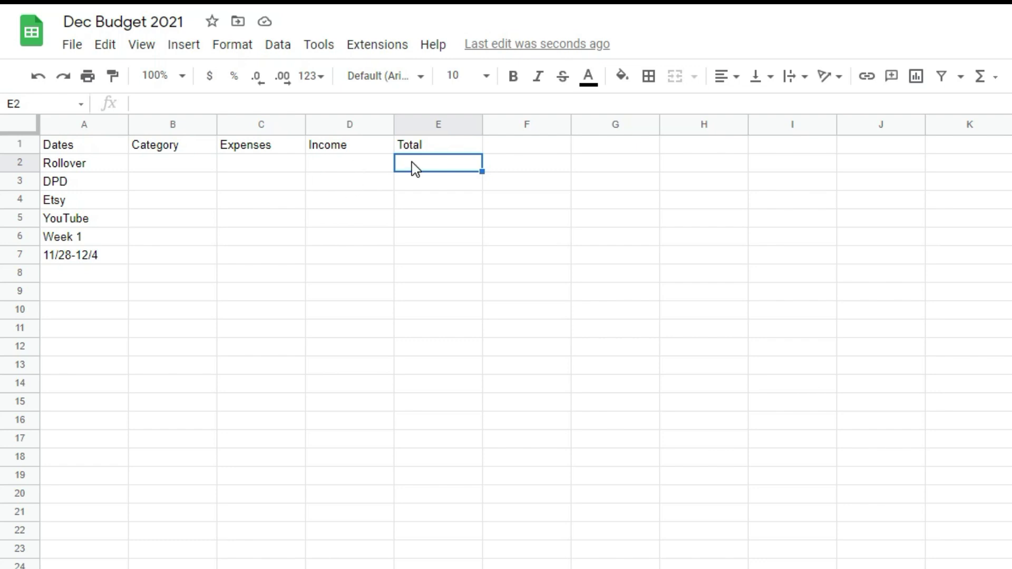
click(141, 98)
text(=)
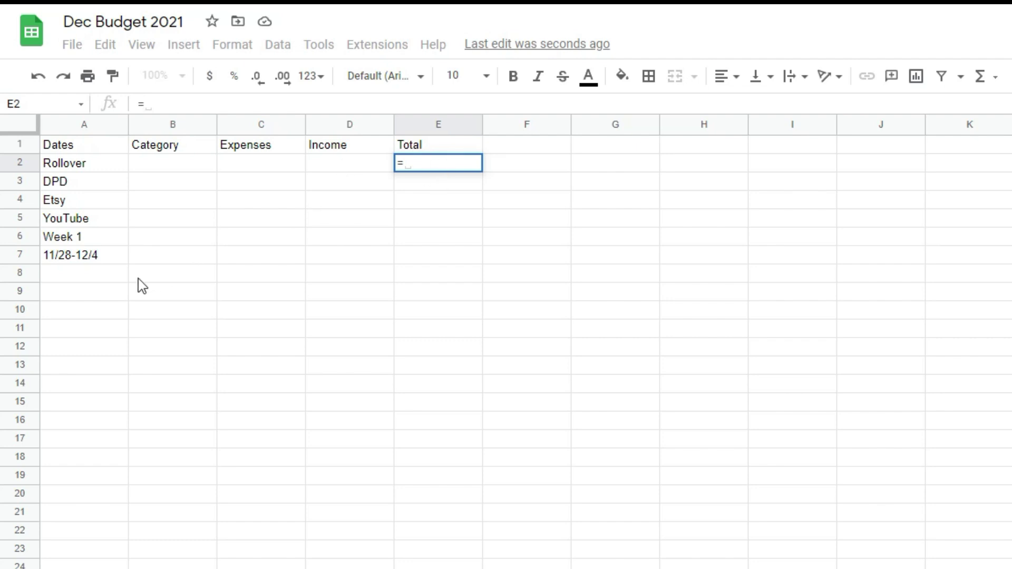
text(D2)
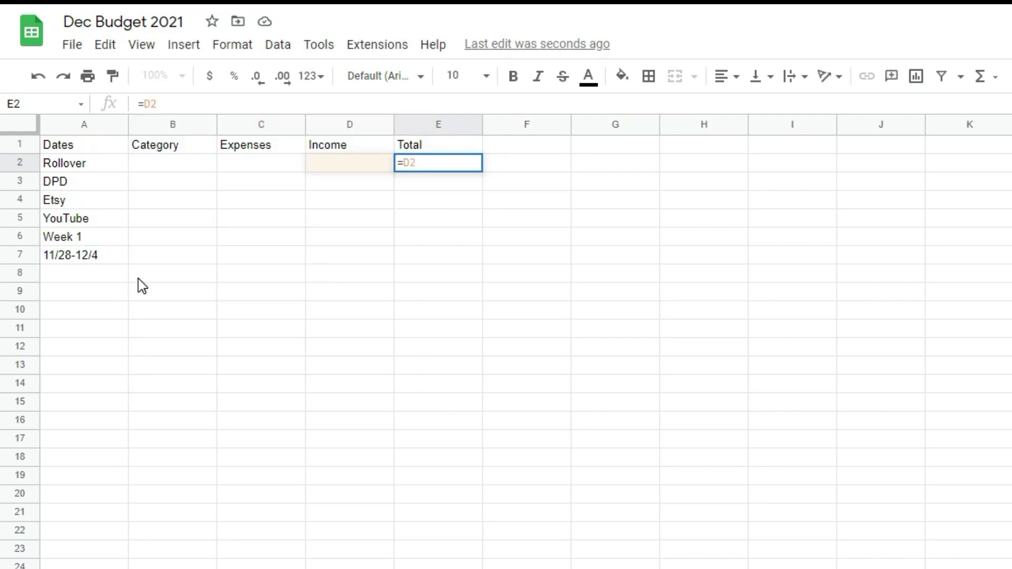
key(Return)
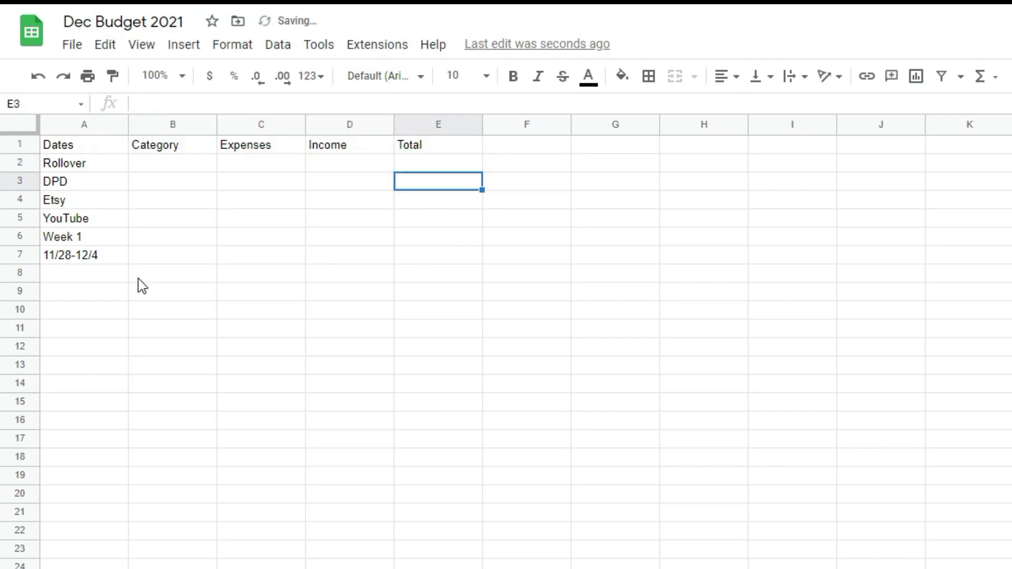
Enter 0 as the Rollover income in cell D2
click(348, 167)
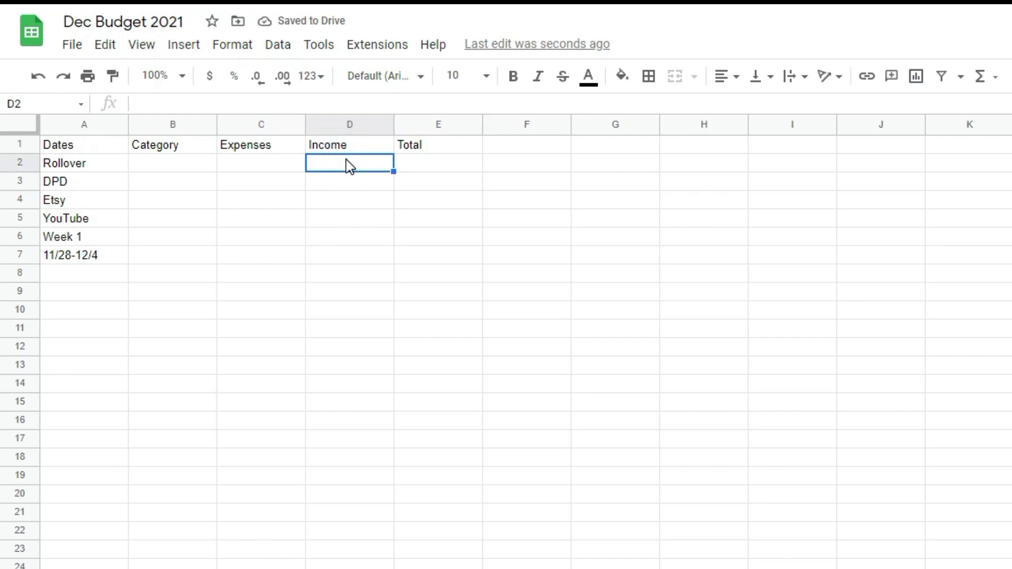
text(0)
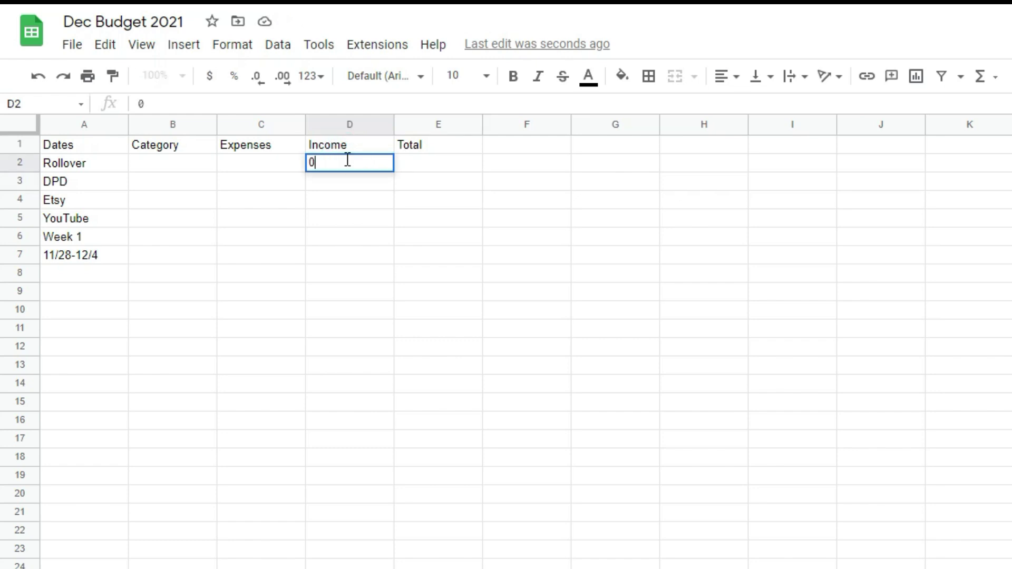
key(Return)
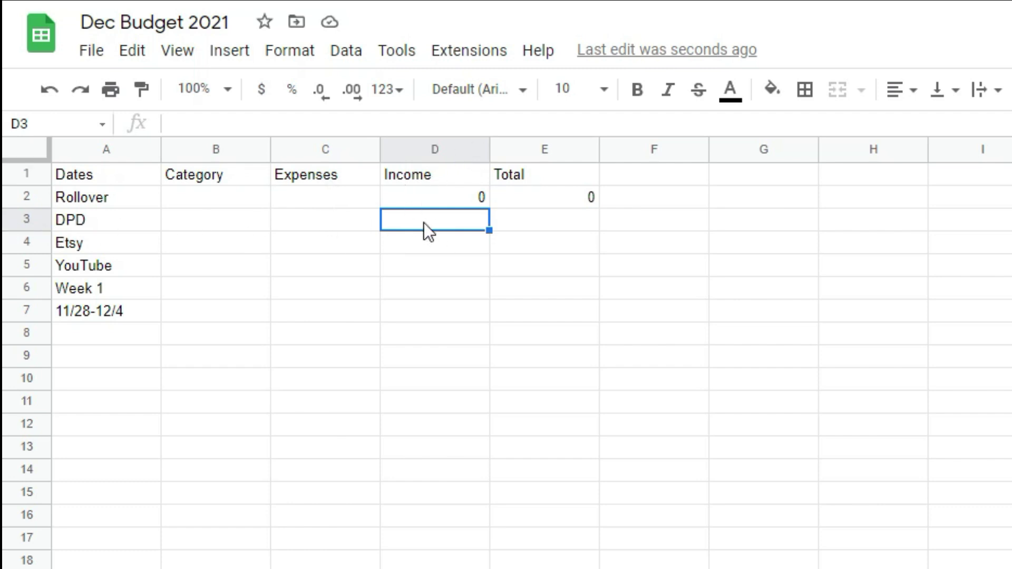
Enter the running-total formula =E2-C3+D3 in cell E3 of the Total column
click(538, 227)
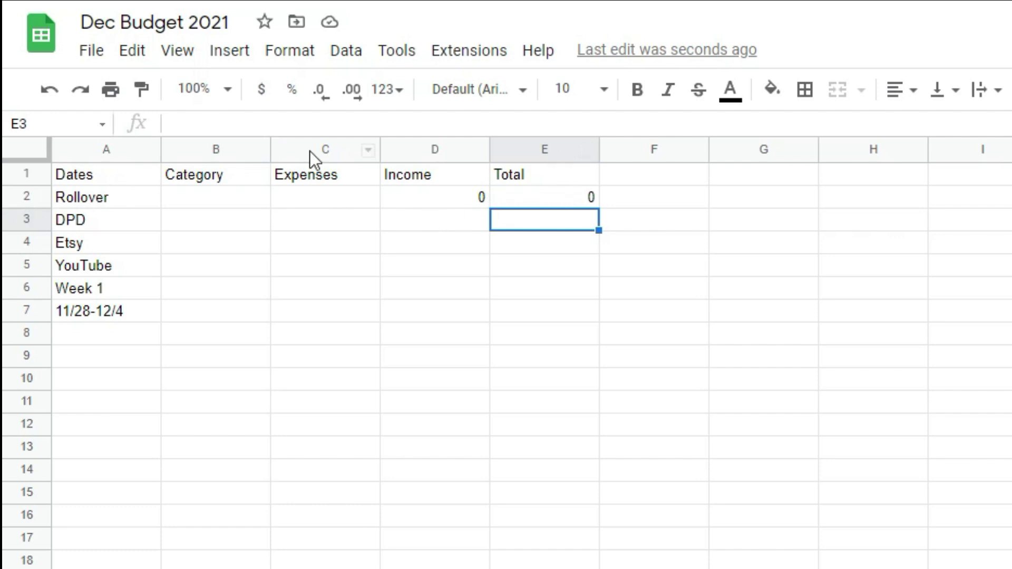
click(207, 124)
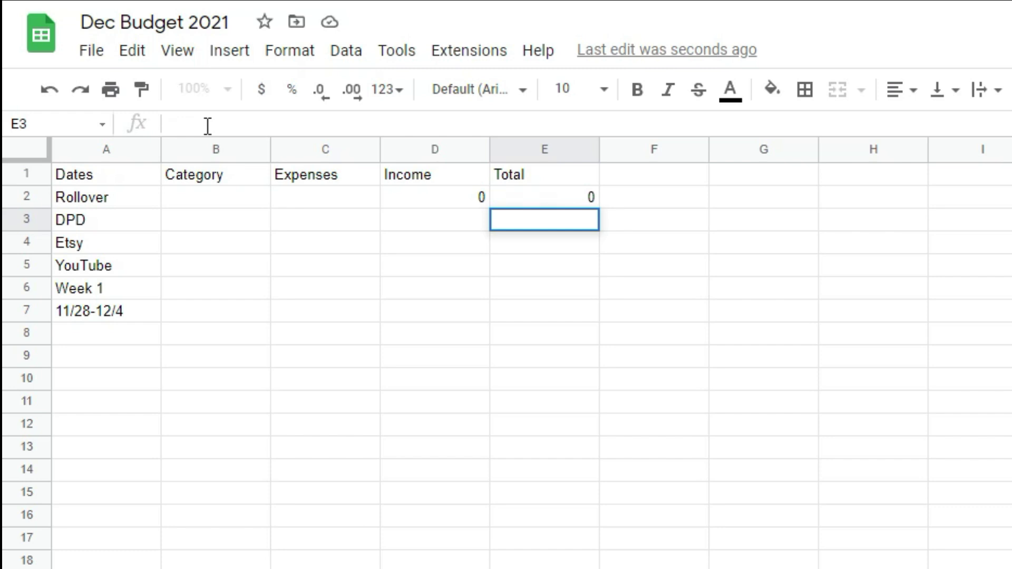
text(=)
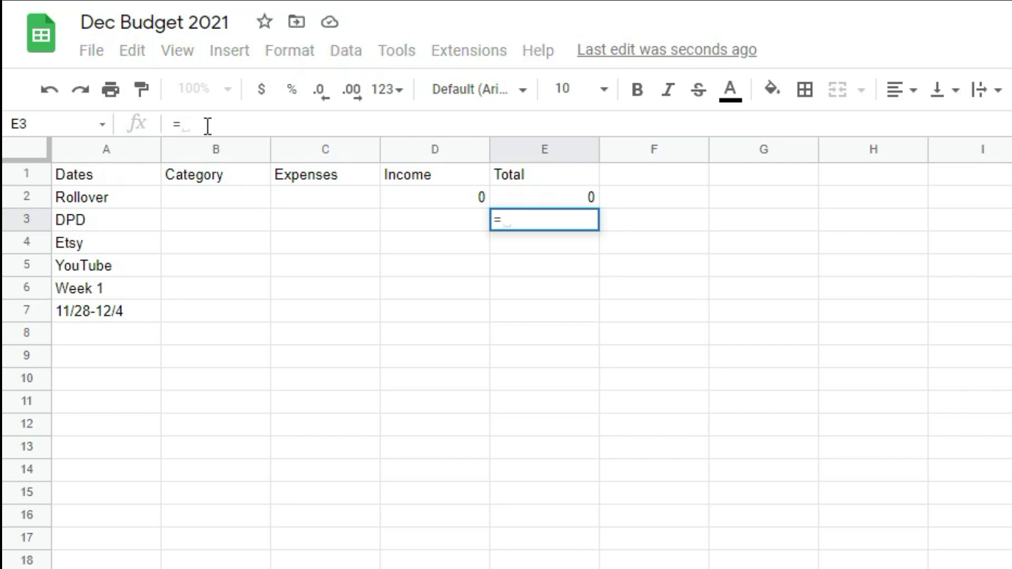
text(E)
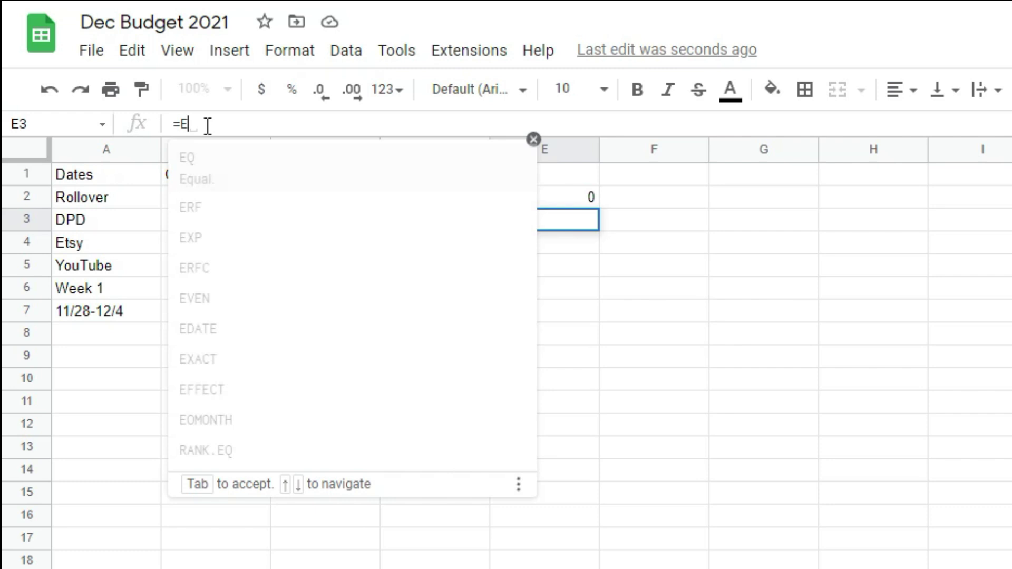
text(2)
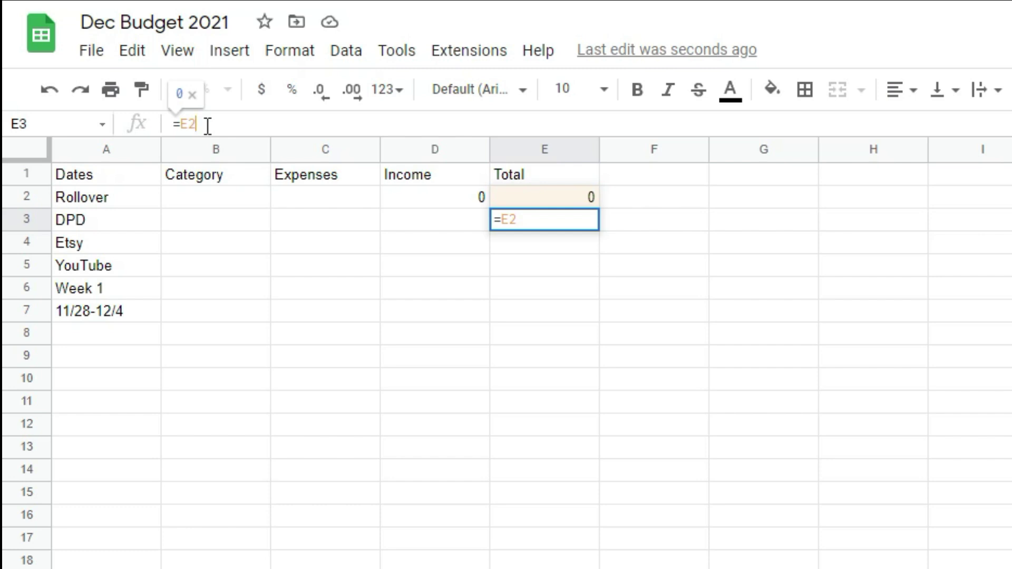
text(-)
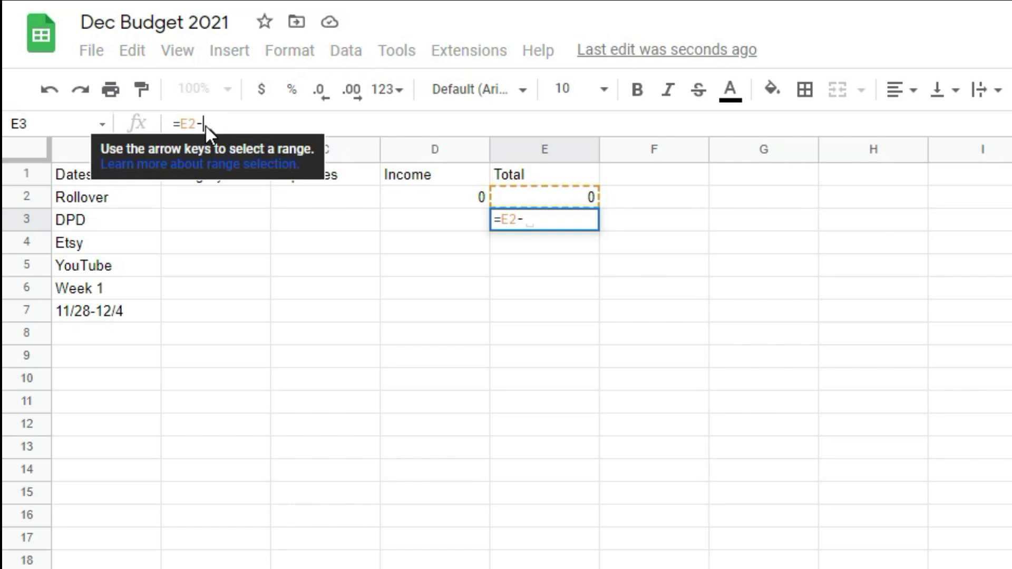
text(C3)
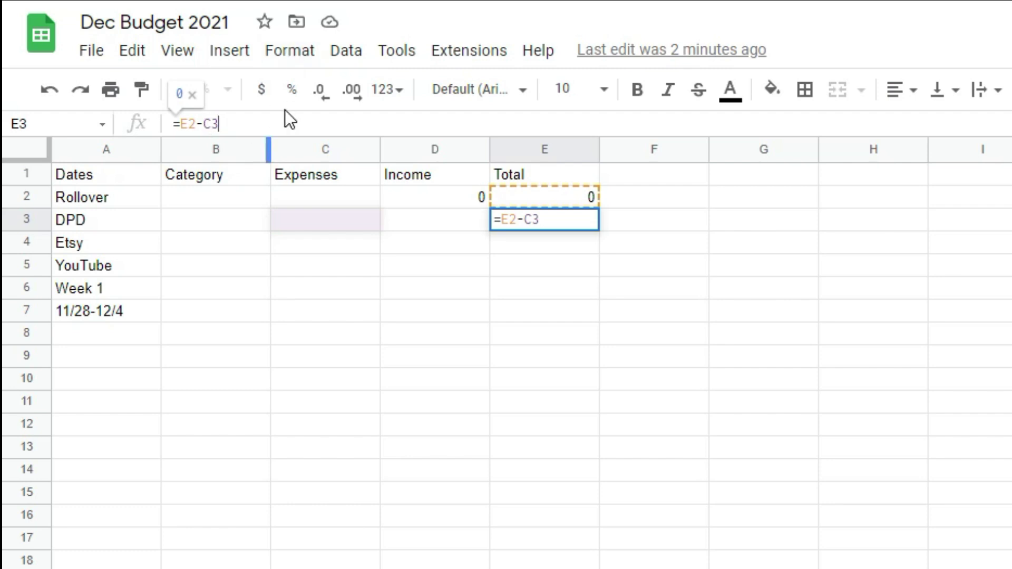
text(+)
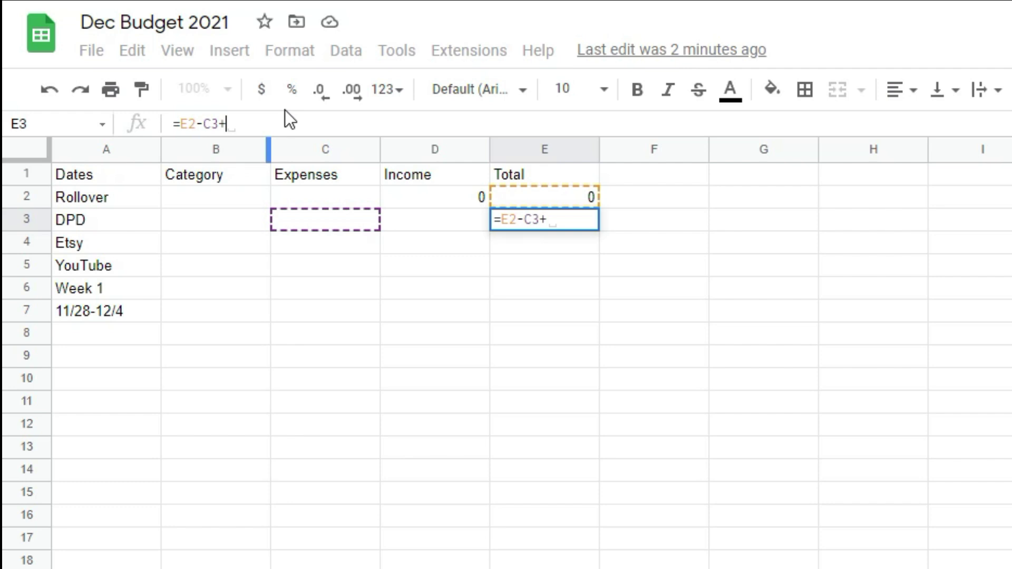
text(D3)
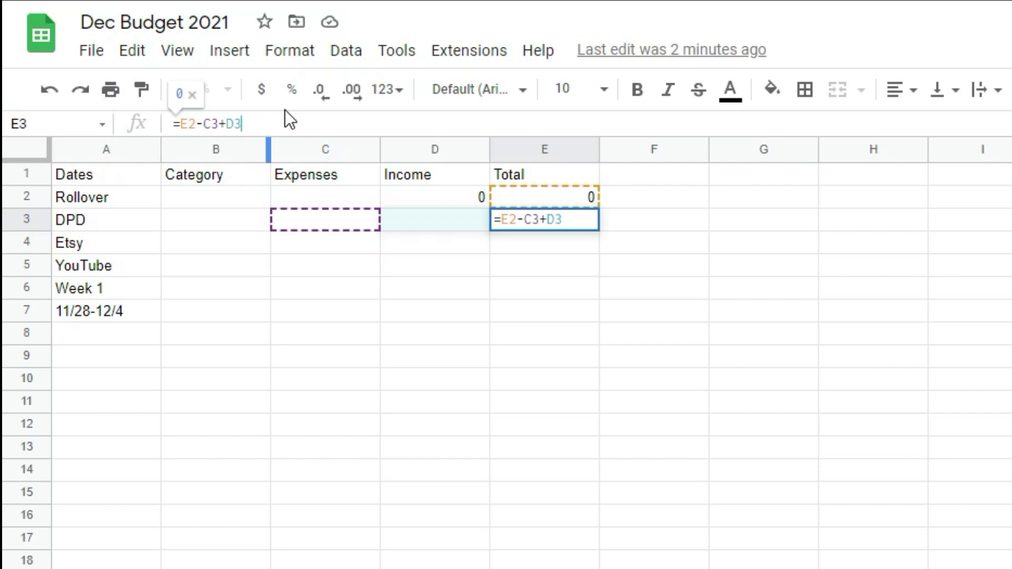
key(Return)
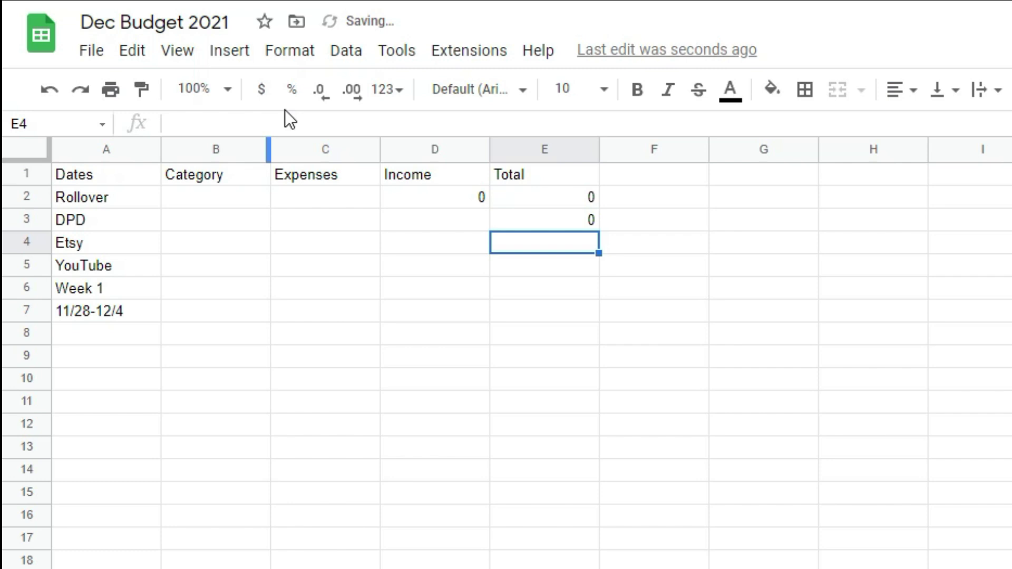
Enter 1892 as the DPD income in cell D3
click(453, 218)
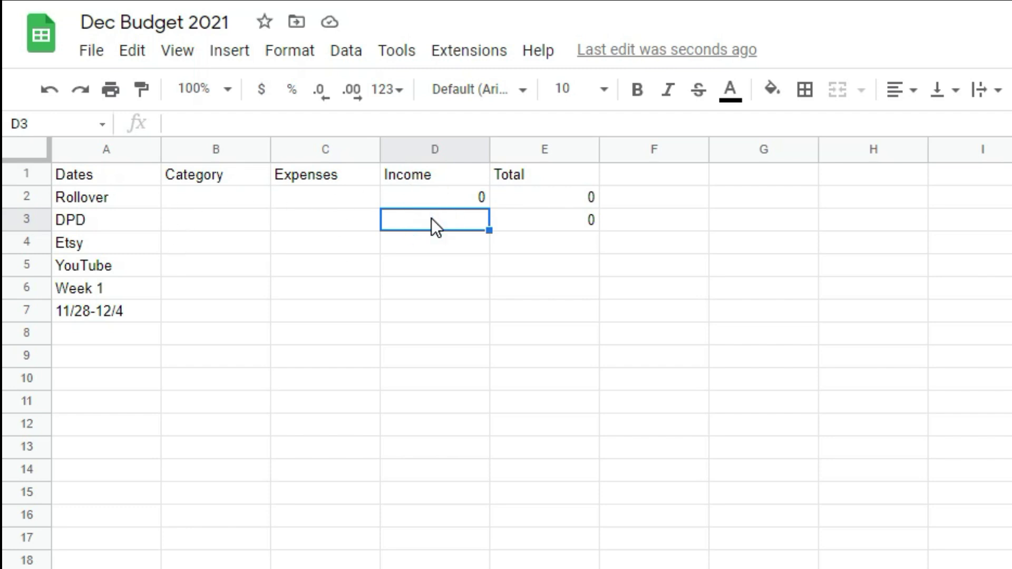
text(18)
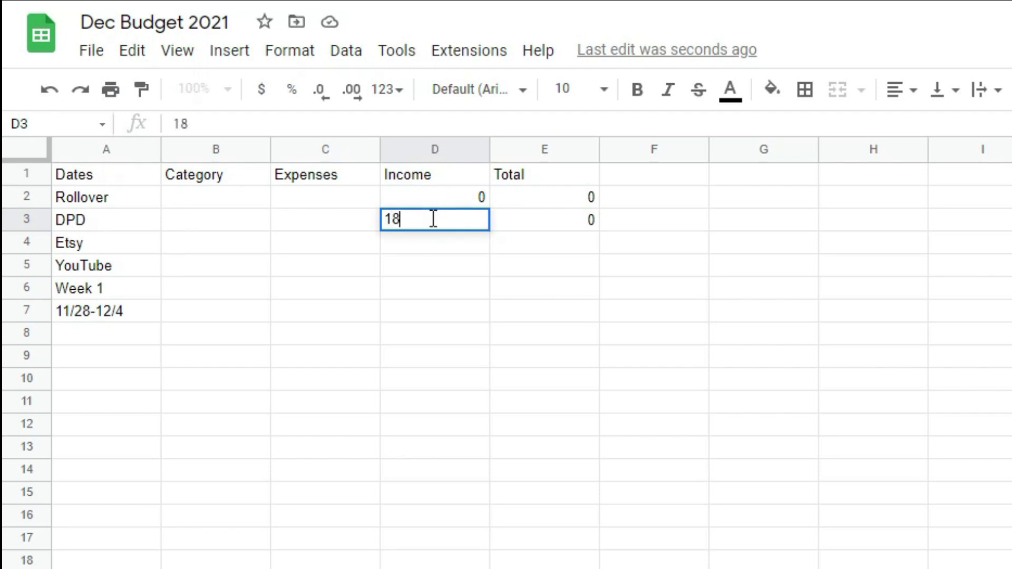
text(62)
key(BackSpace)
key(BackSpace)
text(92)
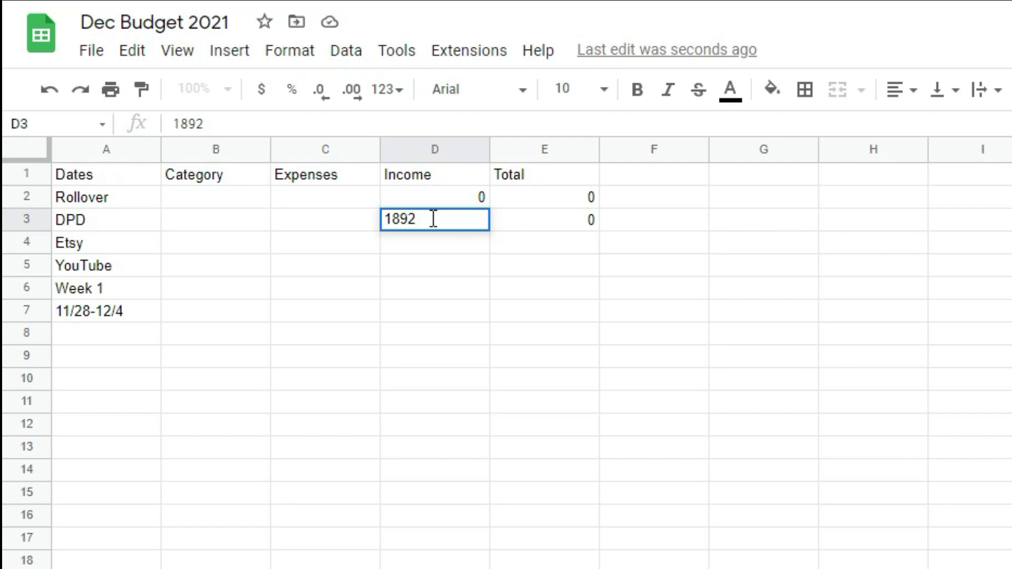
key(Return)
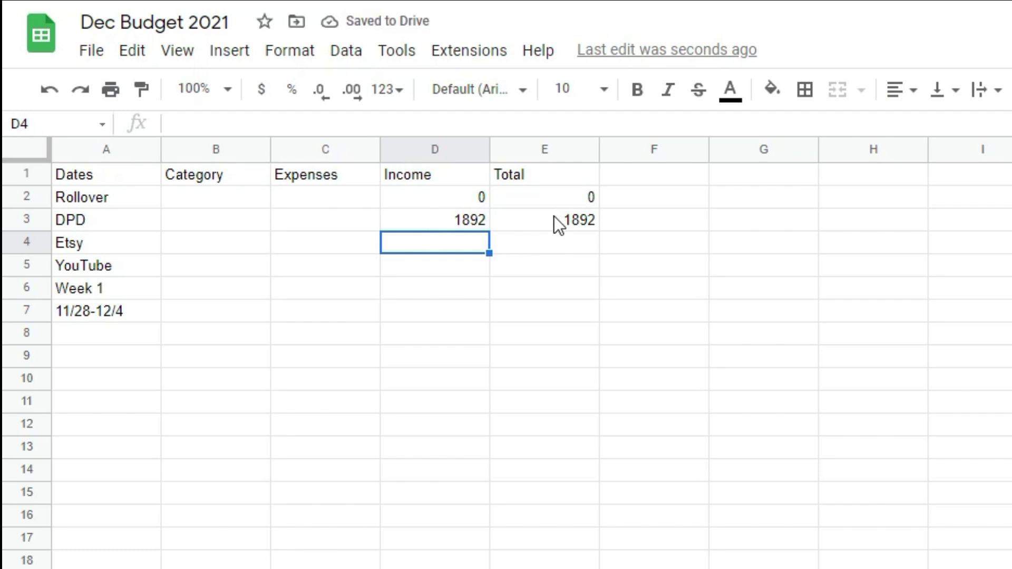
Fill the total formula from cell E3 down through E7 and check the formulas in the filled cells
click(554, 245)
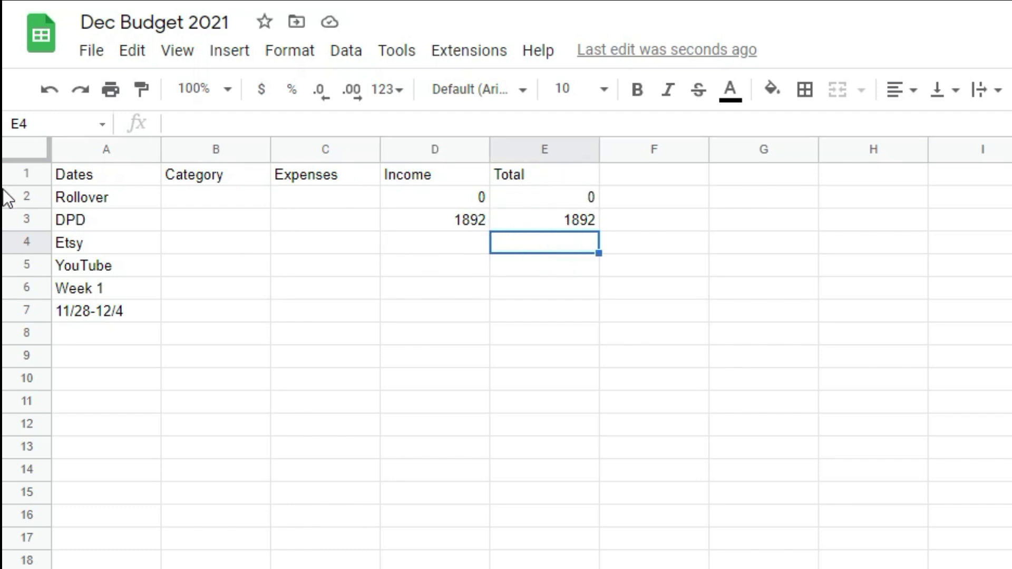
click(539, 218)
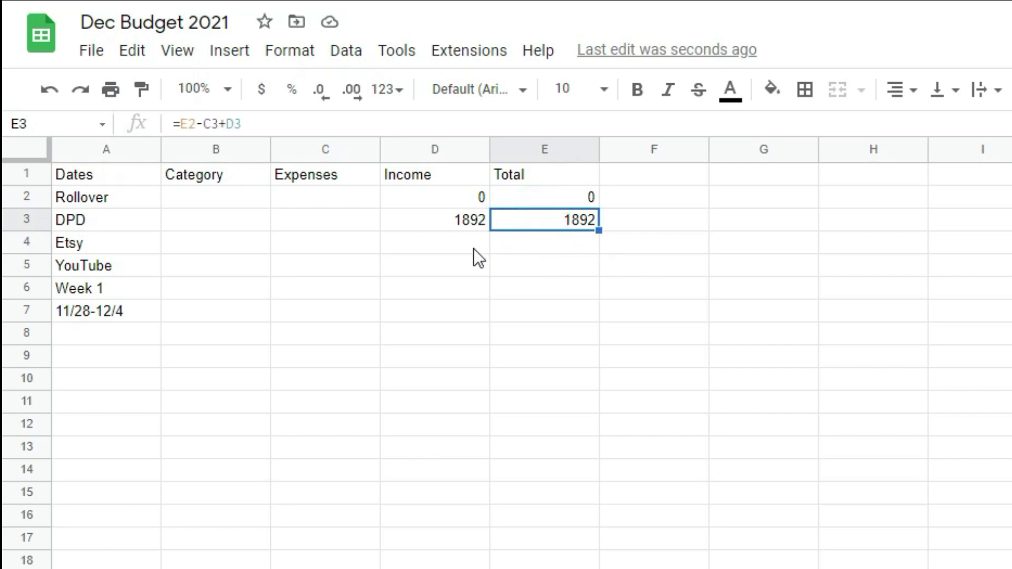
click(599, 231)
drag(599, 231, 588, 310)
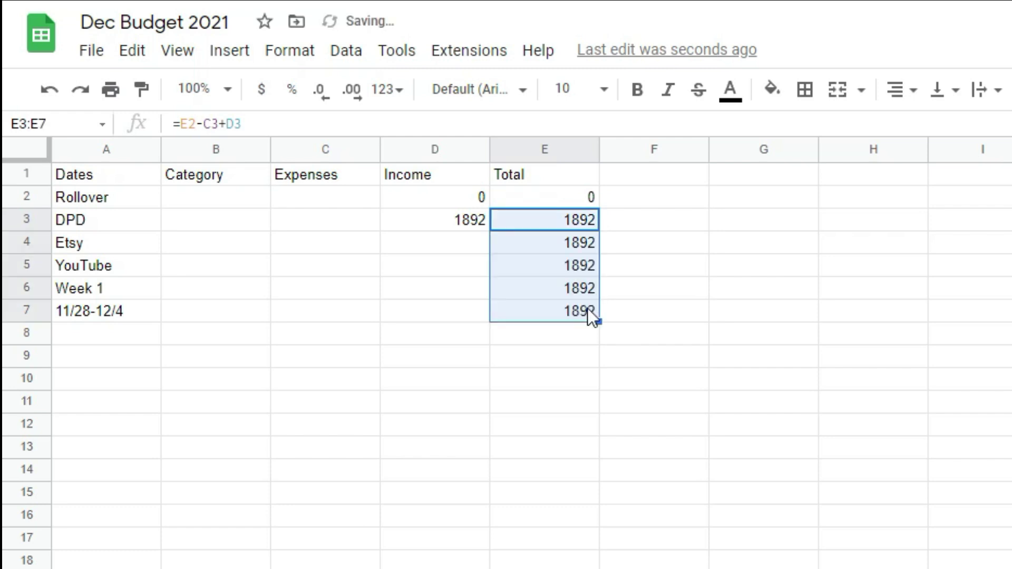
click(340, 311)
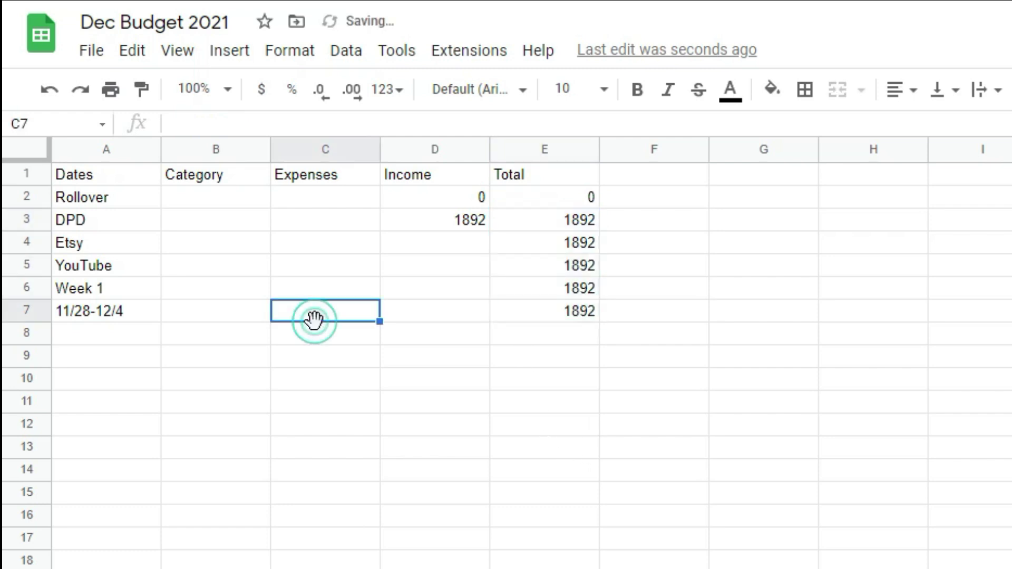
click(525, 246)
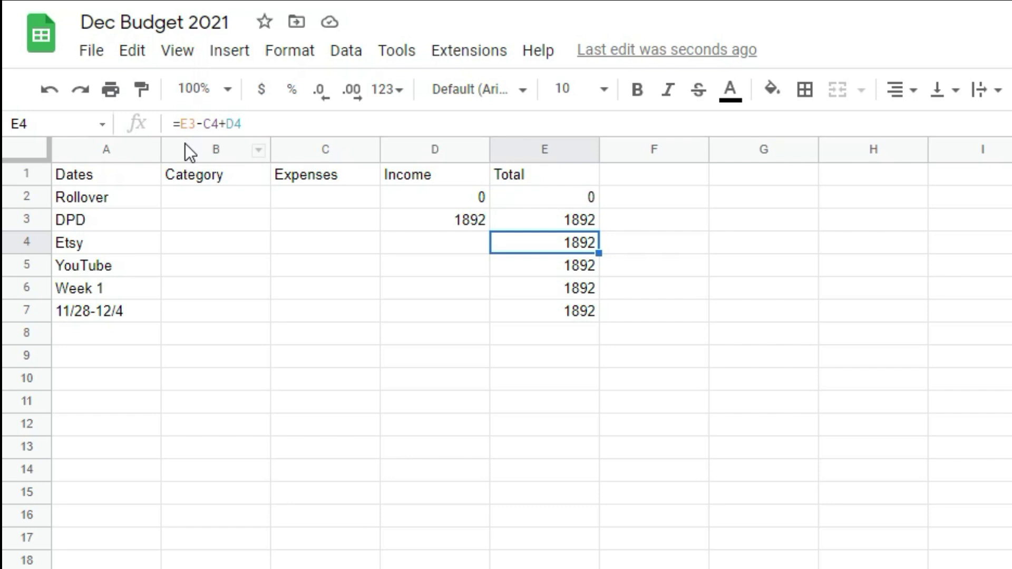
click(535, 274)
click(539, 287)
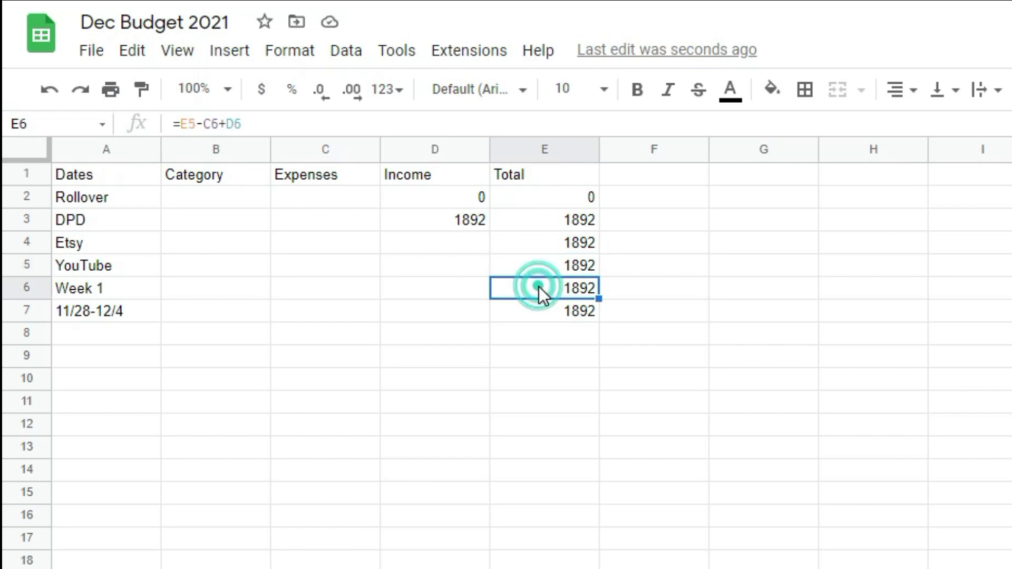
click(523, 308)
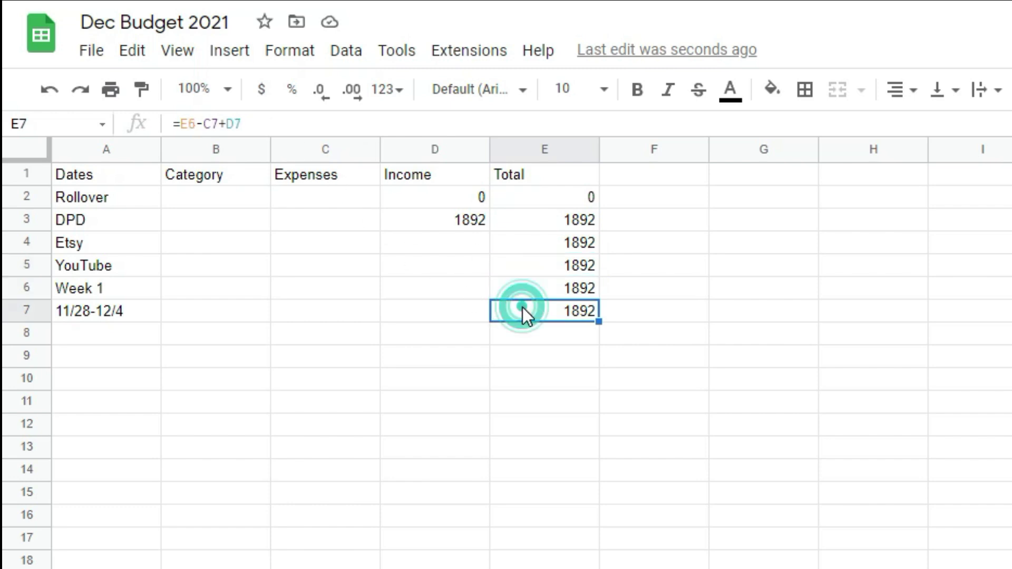
Enter 250 as the income for both Etsy and YouTube in cells D4 and D5
click(427, 244)
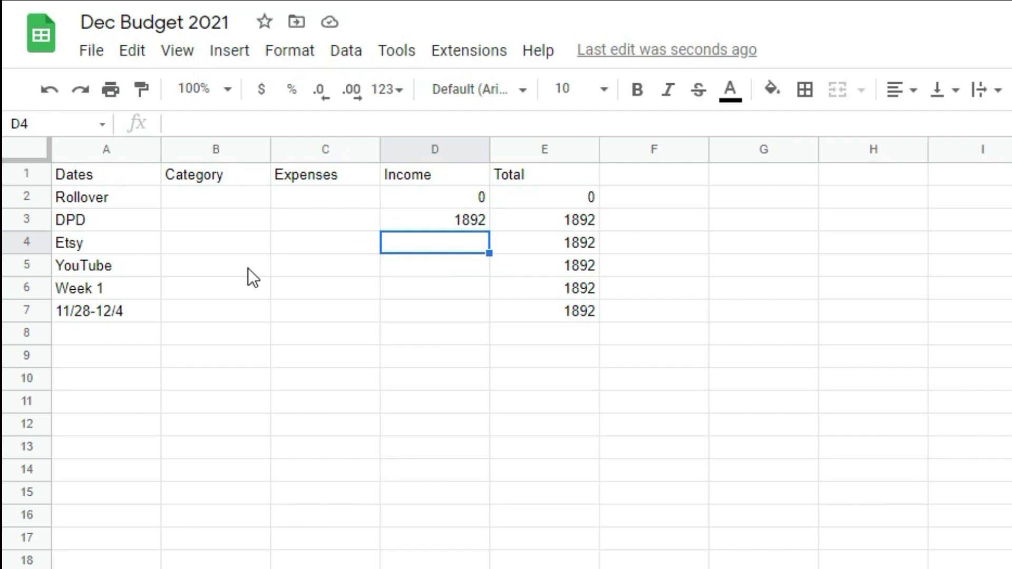
text(250)
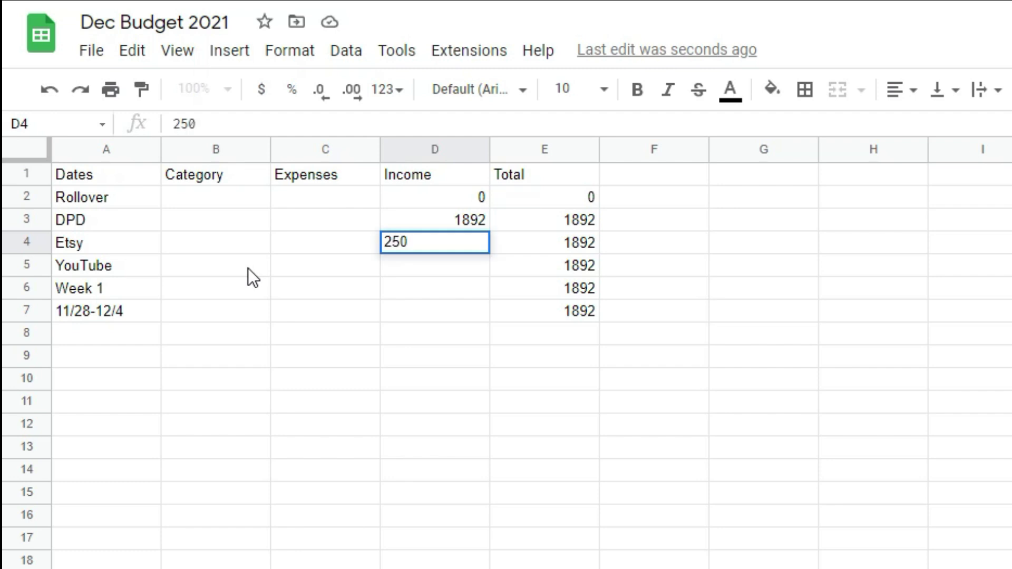
key(Return)
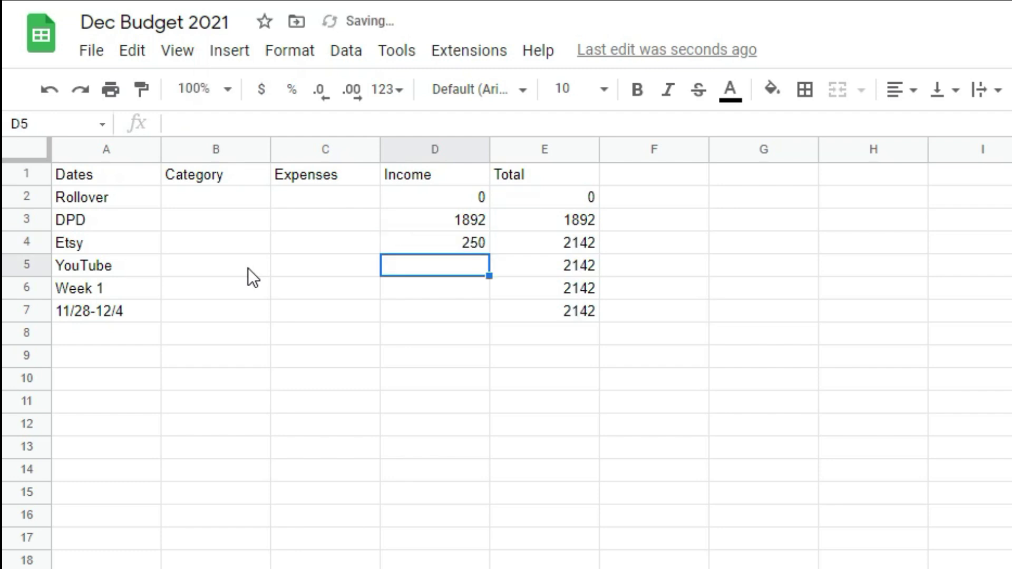
text(250)
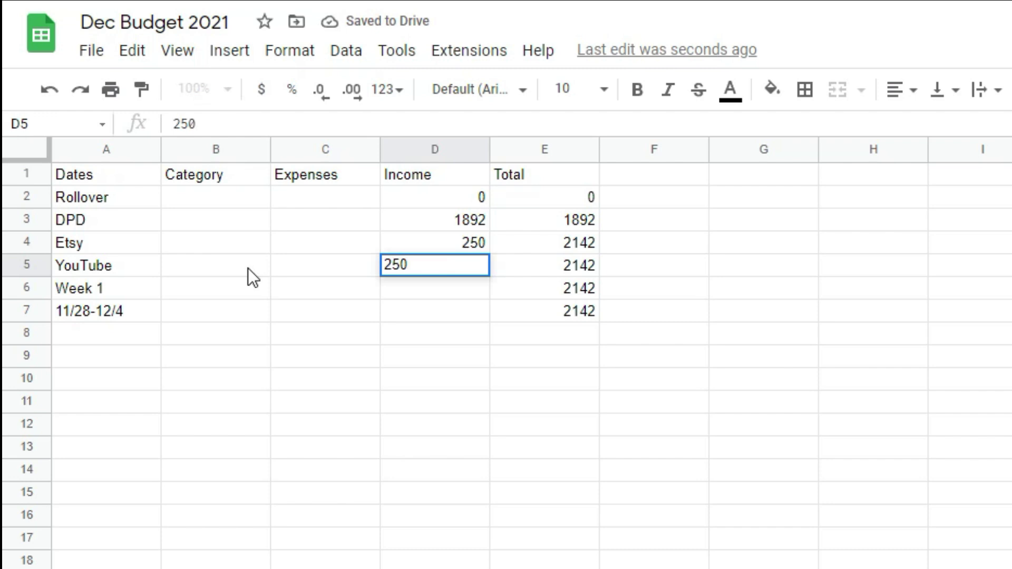
key(Return)
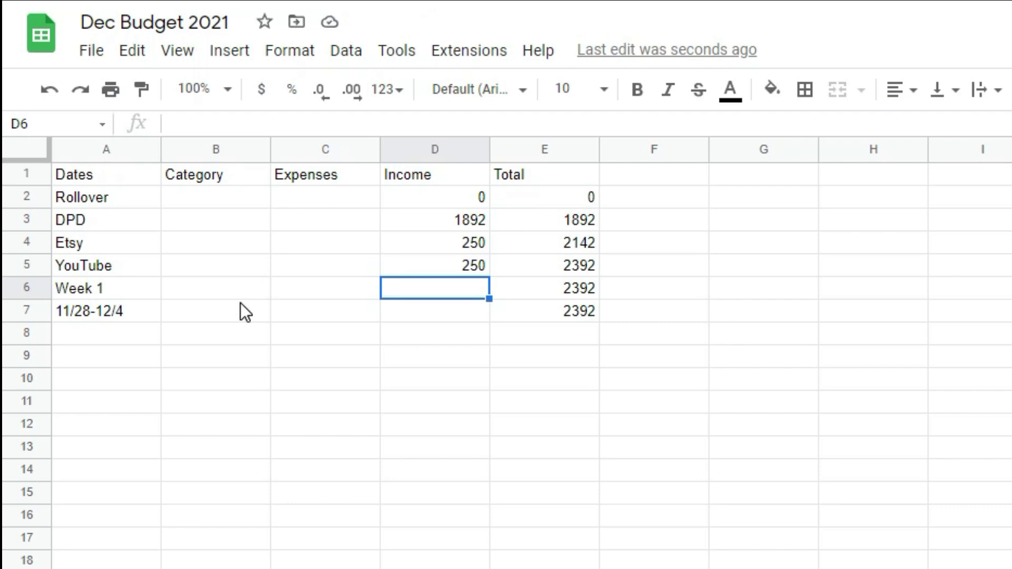
Enter the Week 1 categories Food, Gas and Misc. in cells B6 through B8 of the Category column
click(224, 289)
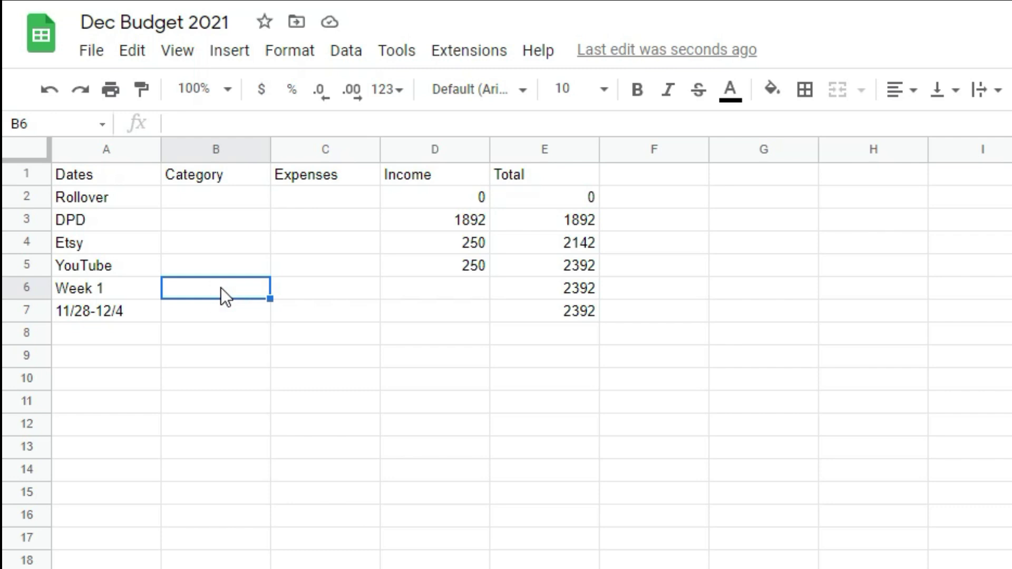
text(Food)
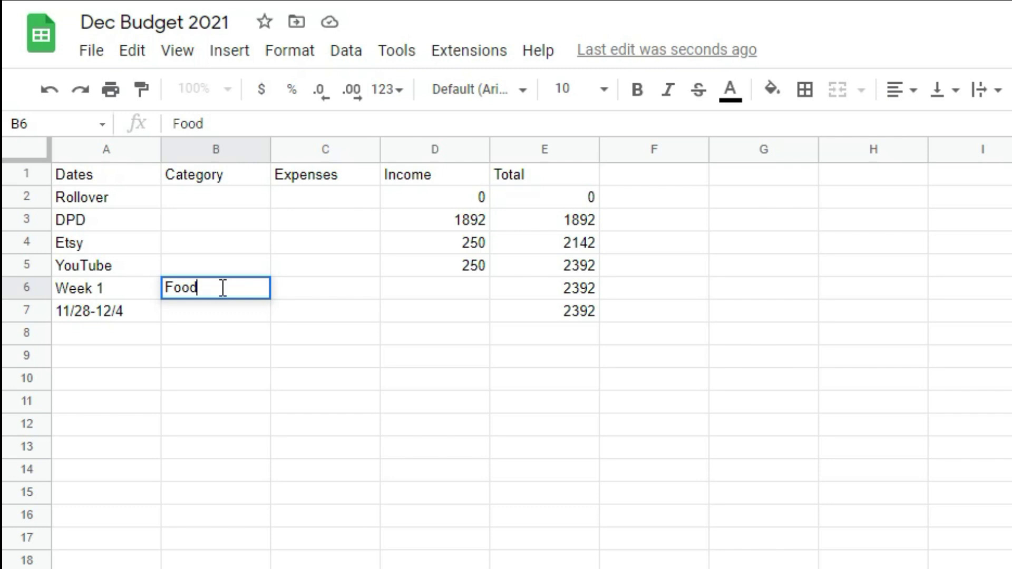
key(Return)
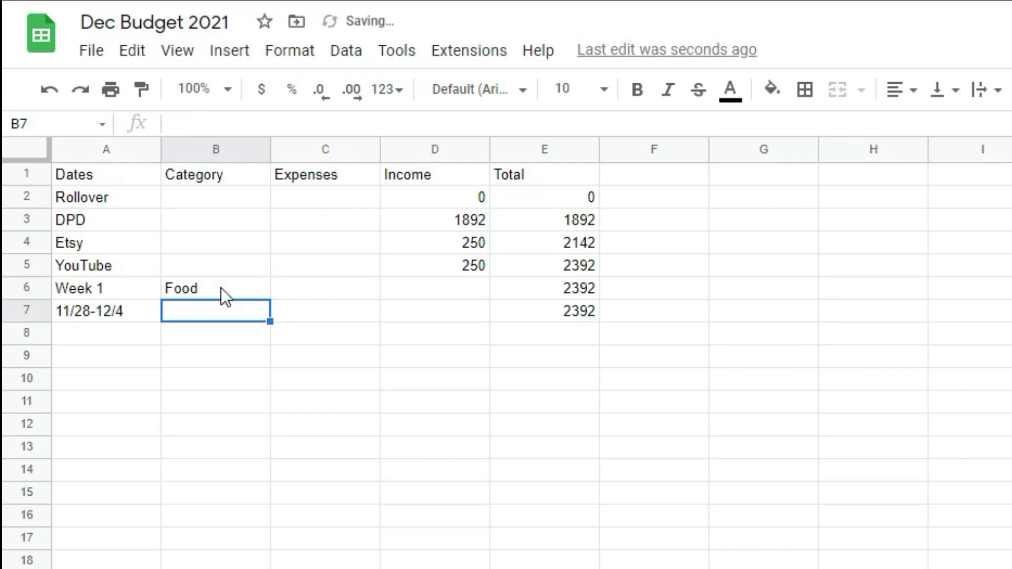
text(Gas)
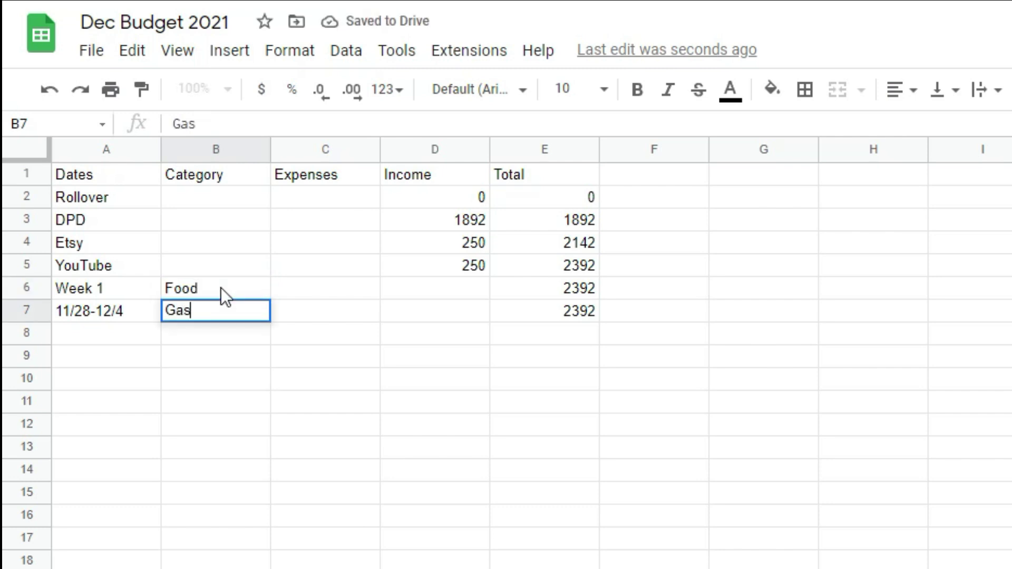
key(Return)
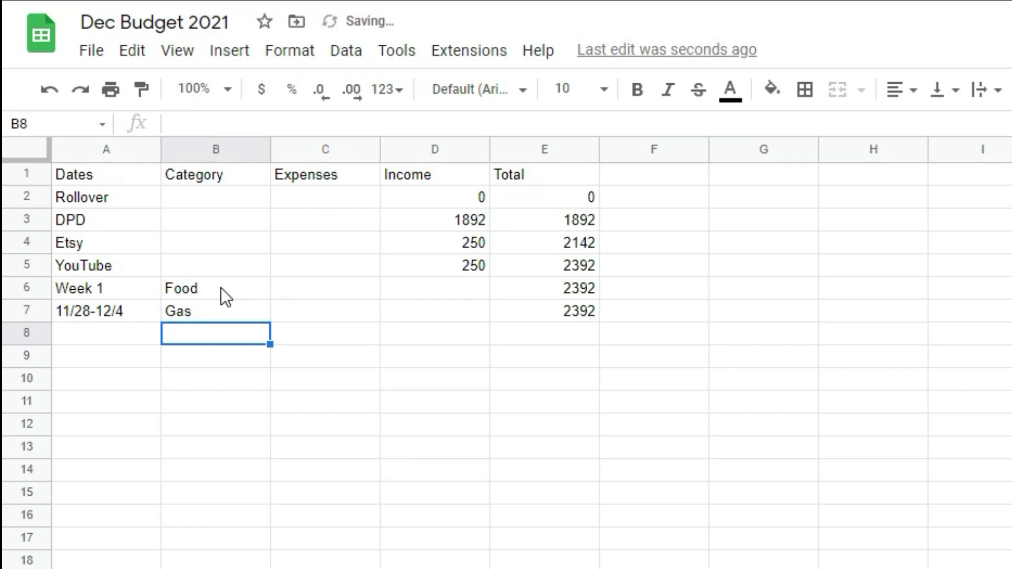
text(Misc.)
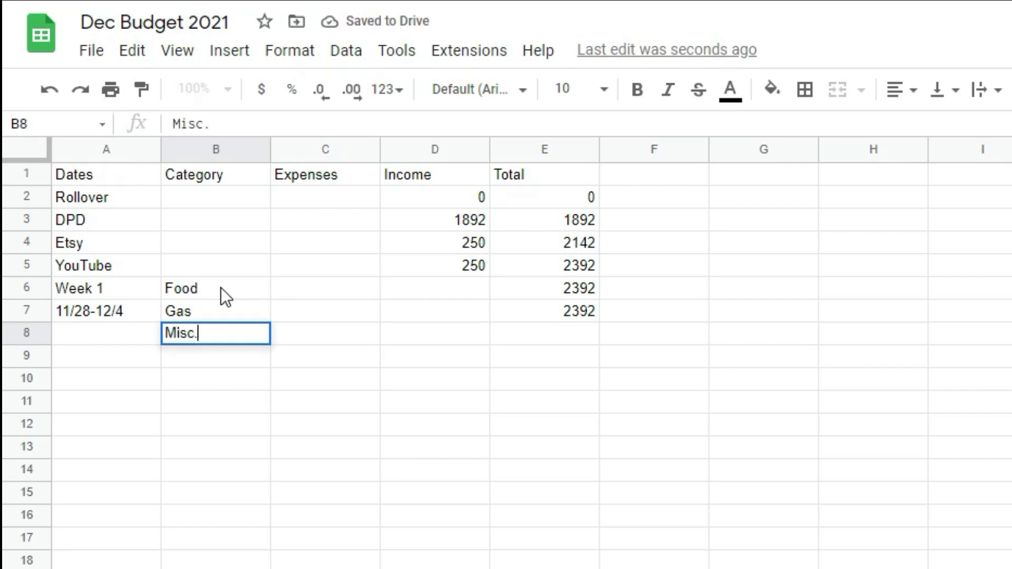
key(Return)
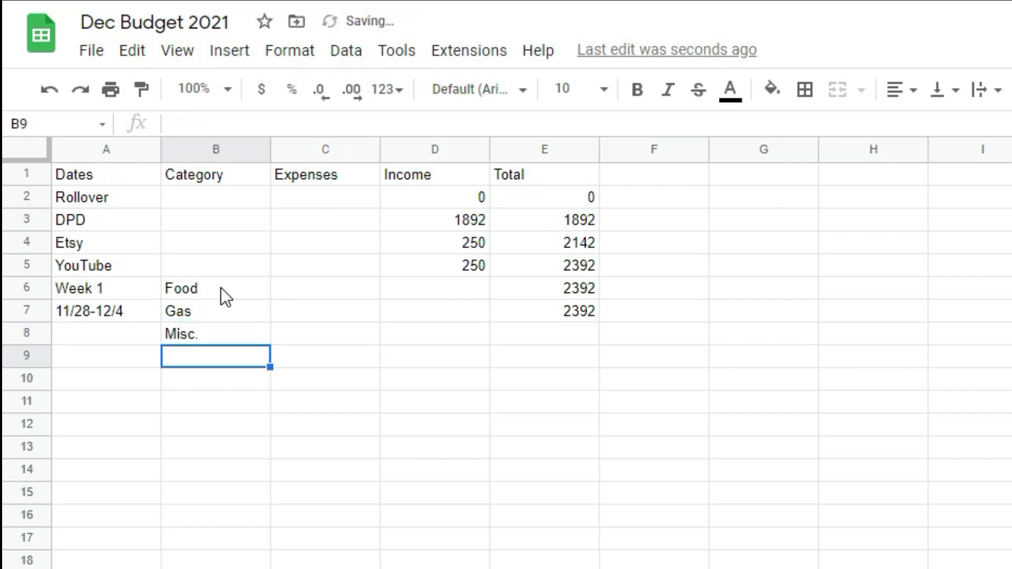
Add the categories Spending, SF/DS and Savings in cells B9 through B11
text(Spending)
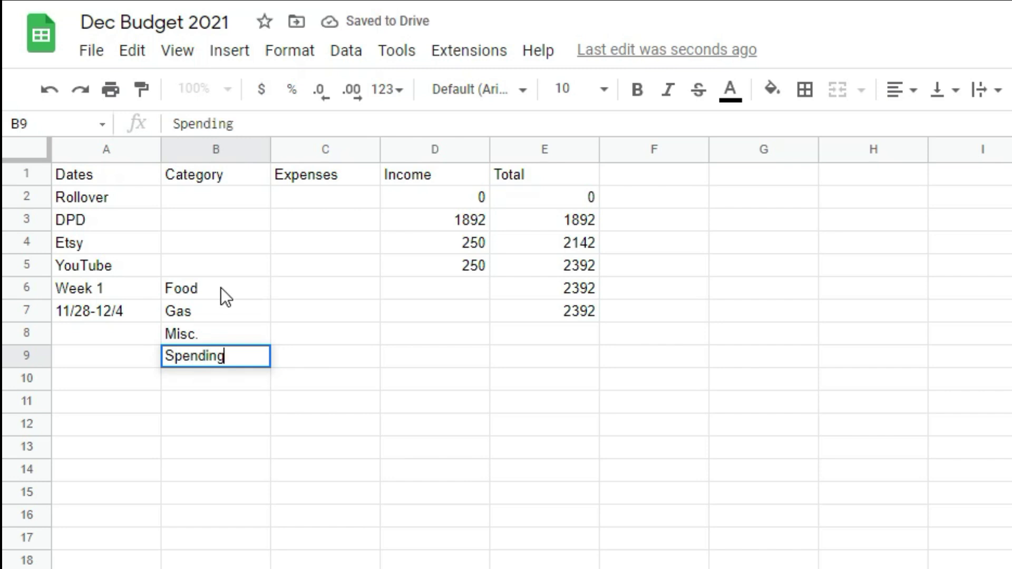
key(Return)
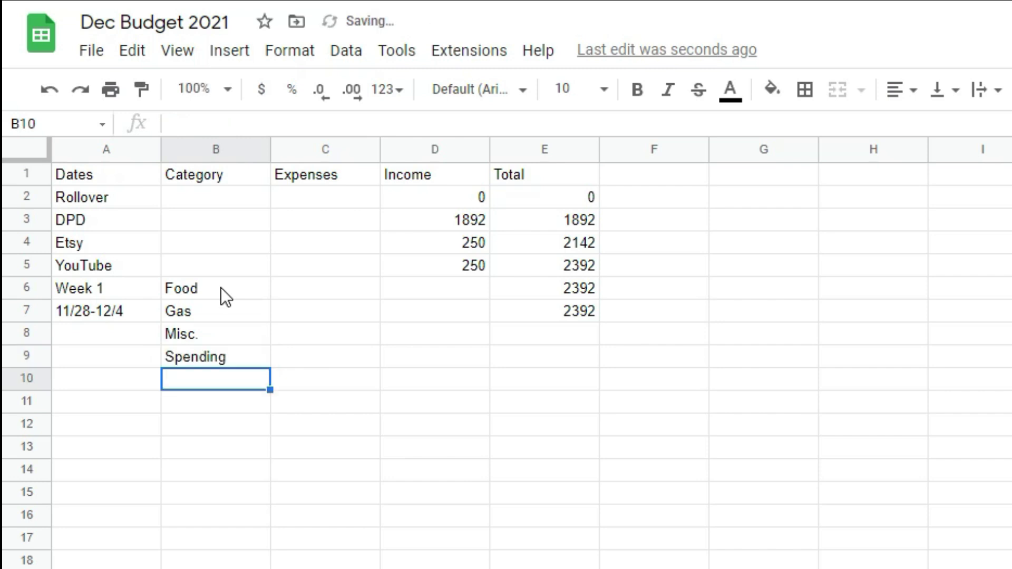
text(SF)
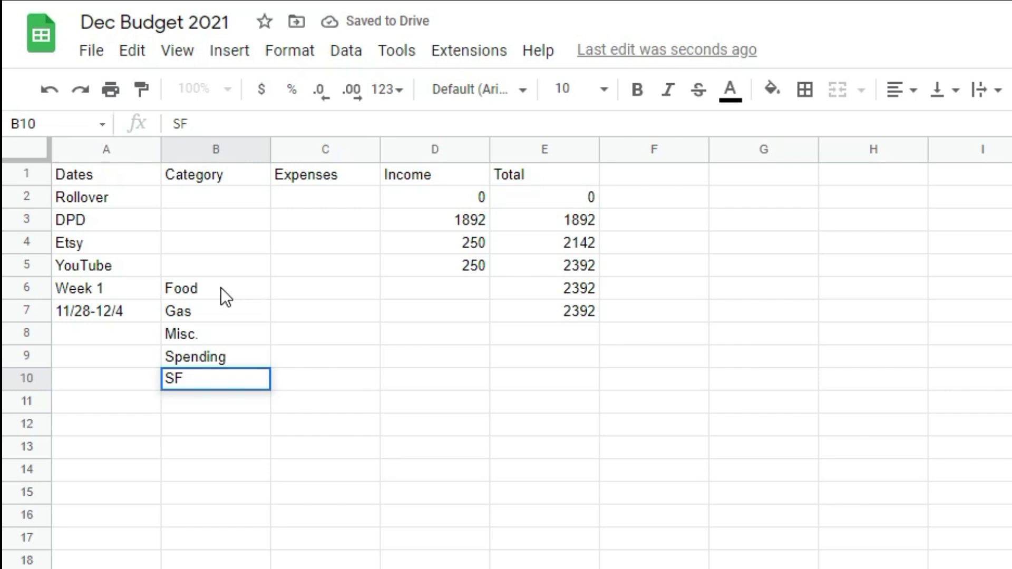
text(/DS)
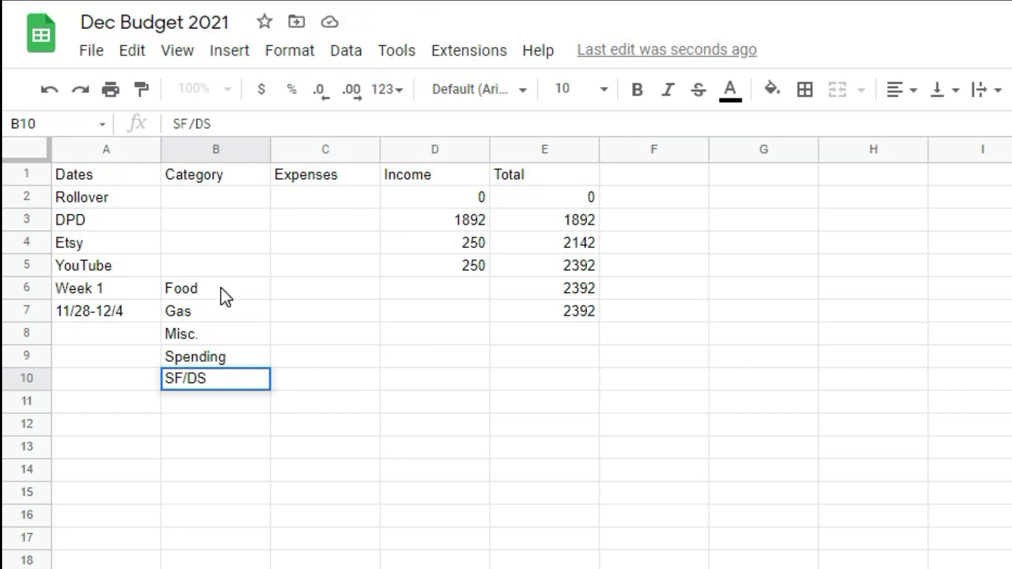
key(Return)
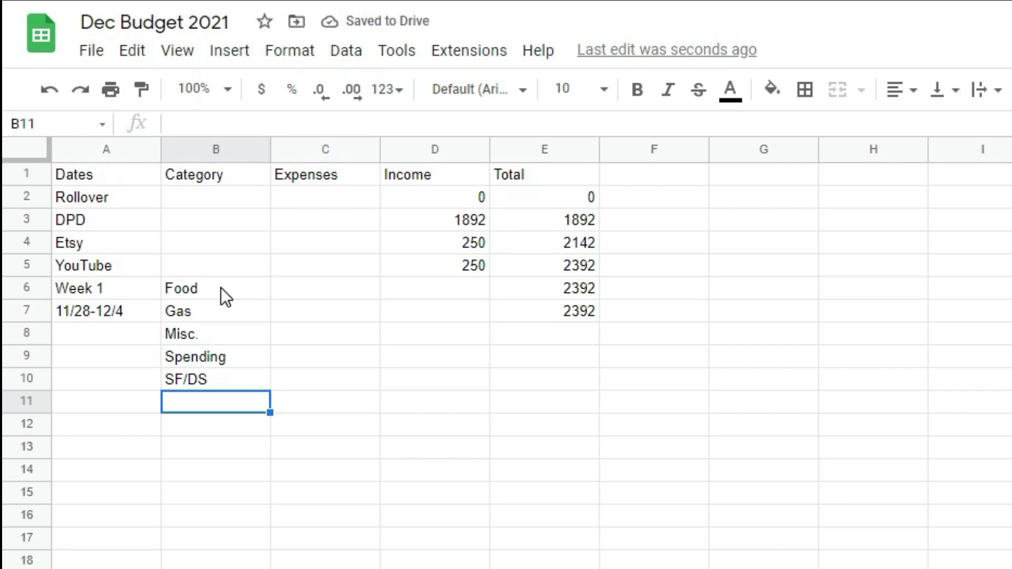
text(Savings)
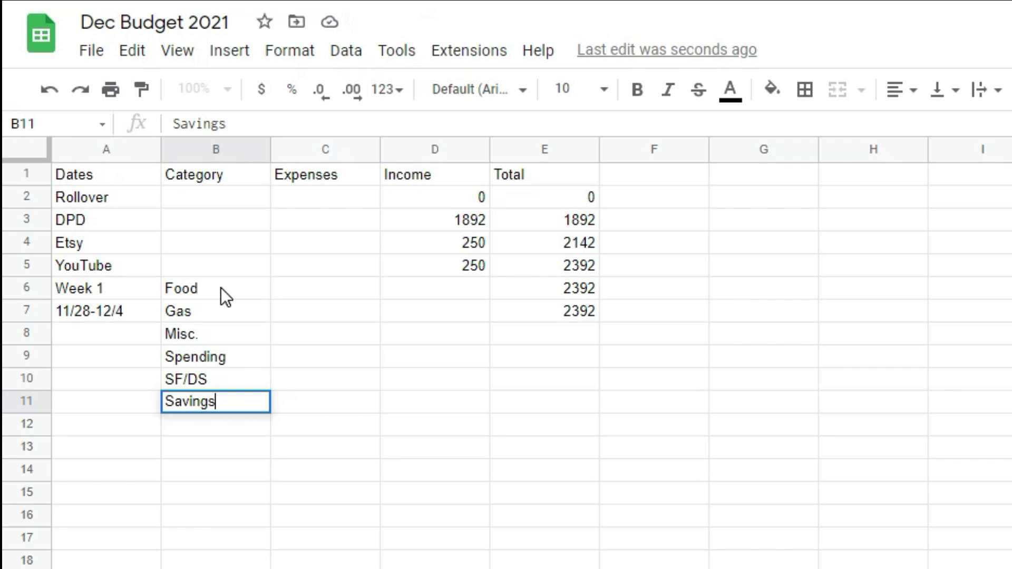
key(Return)
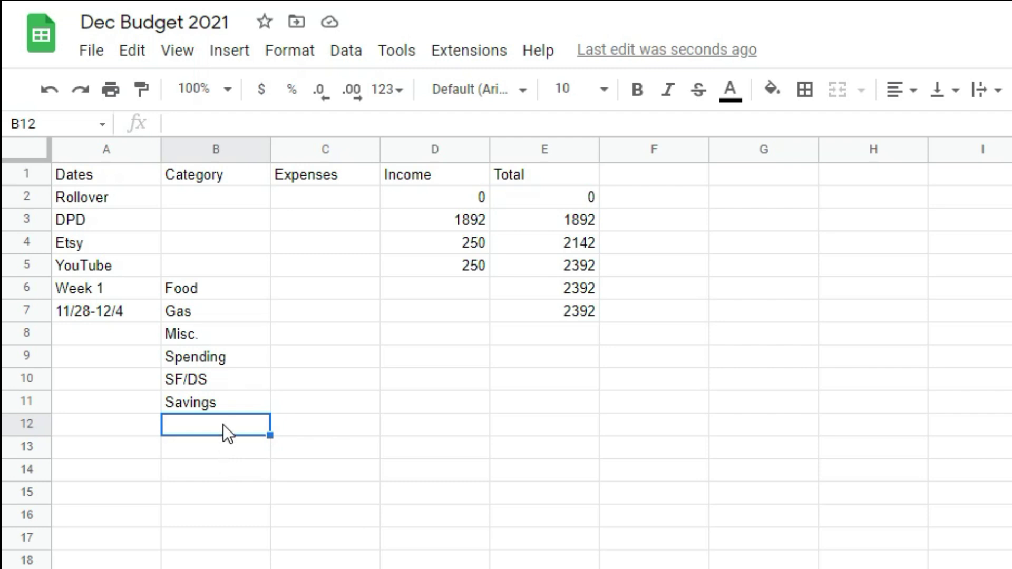
Add the bill categories MOrtgage, SUV, State Farm and Aspen in cells B12 through B15
text(MOrtgage)
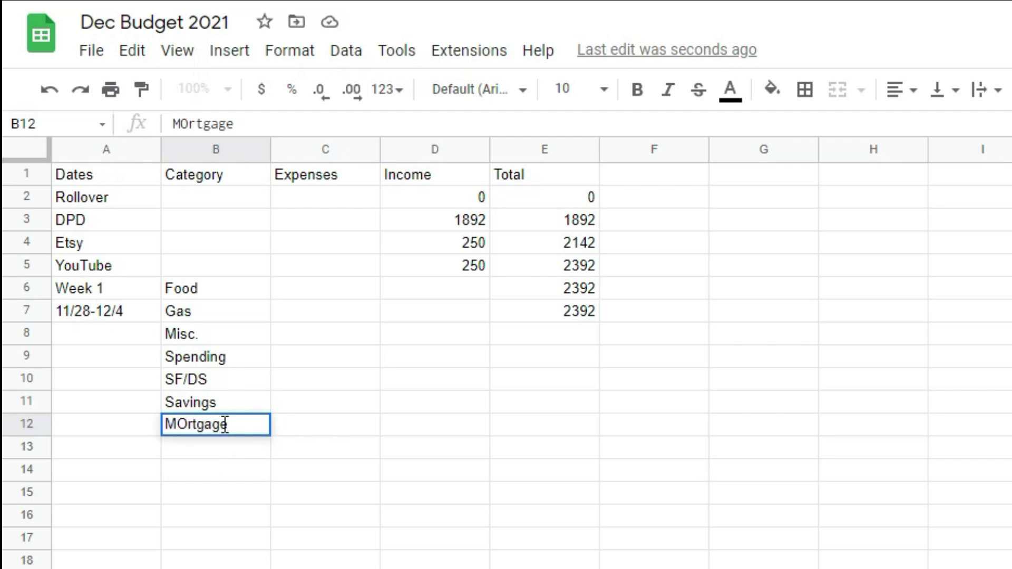
key(Return)
text(SUV)
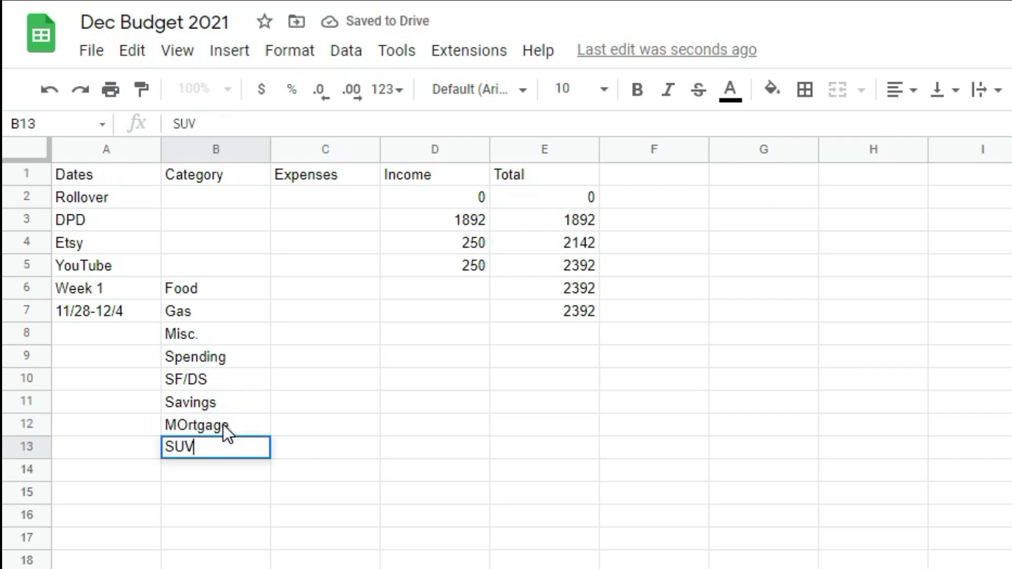
key(Return)
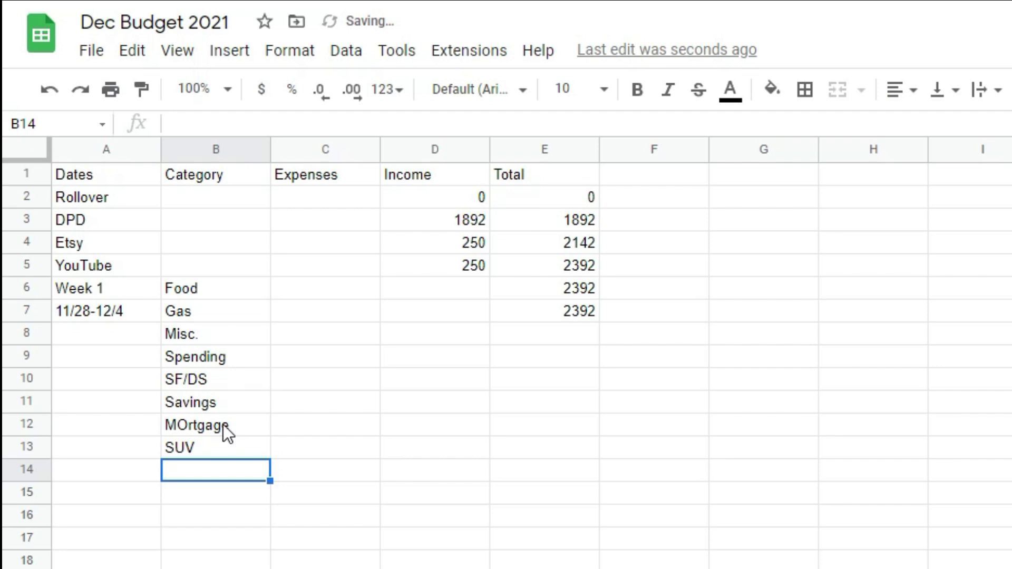
text(State Farm)
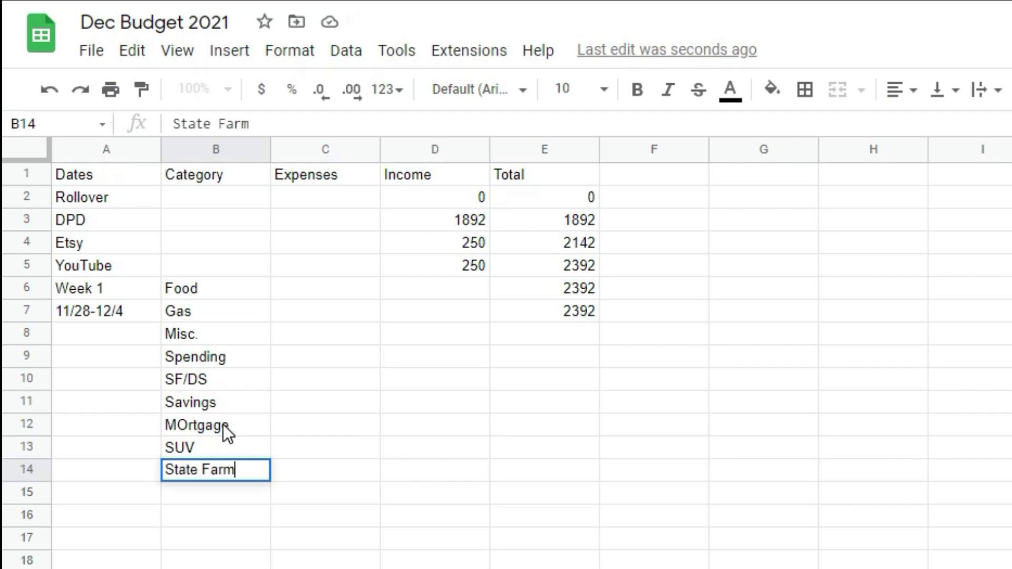
key(Return)
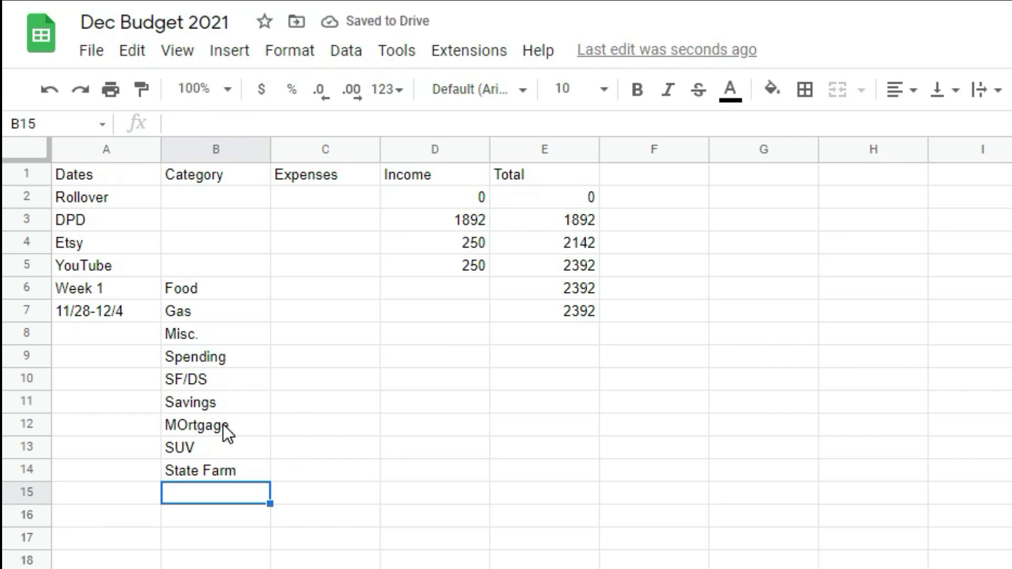
text(Aspen)
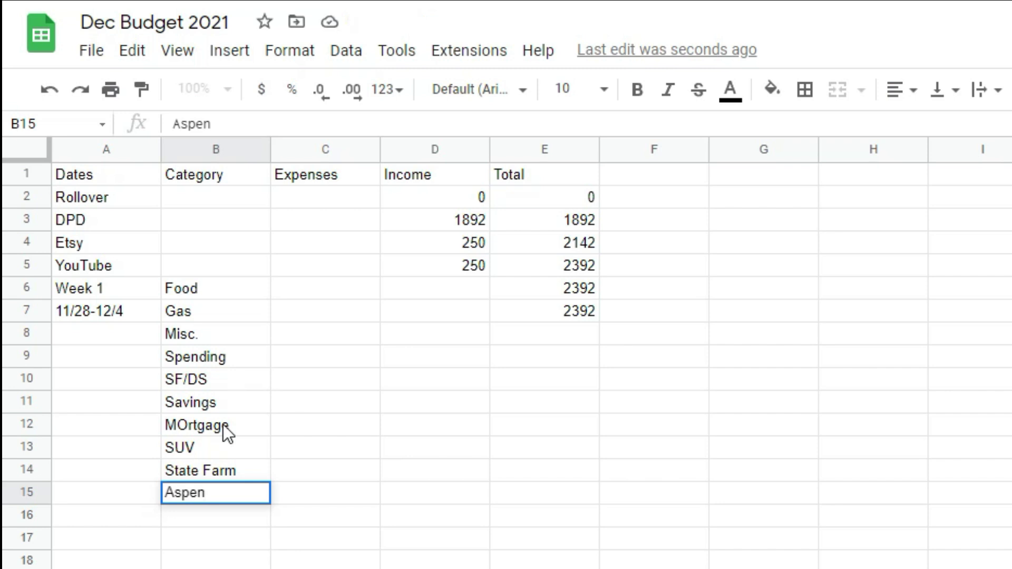
key(Return)
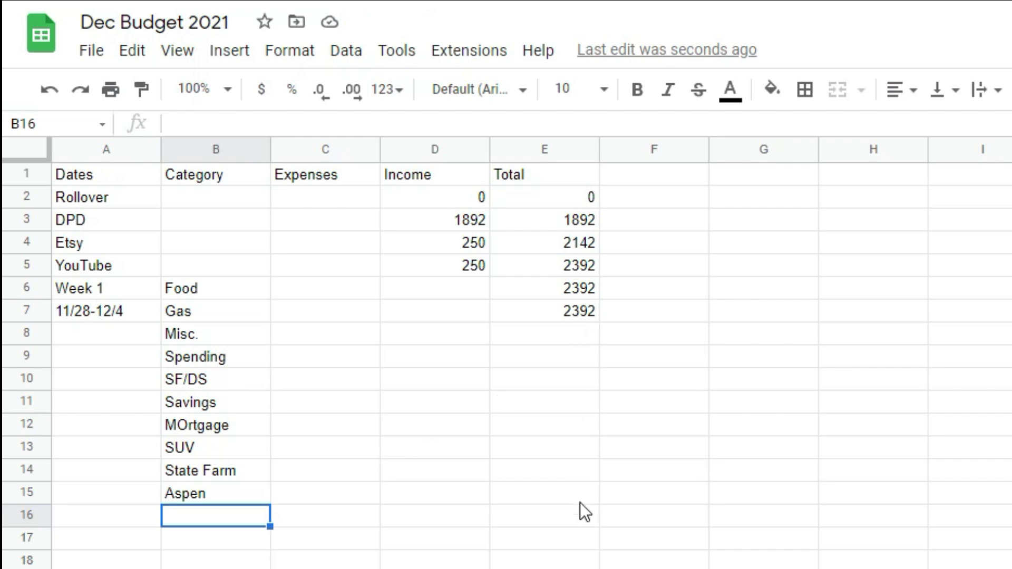
Fill the running-total formula from cell E7 down through E15 so it covers every category row
click(545, 314)
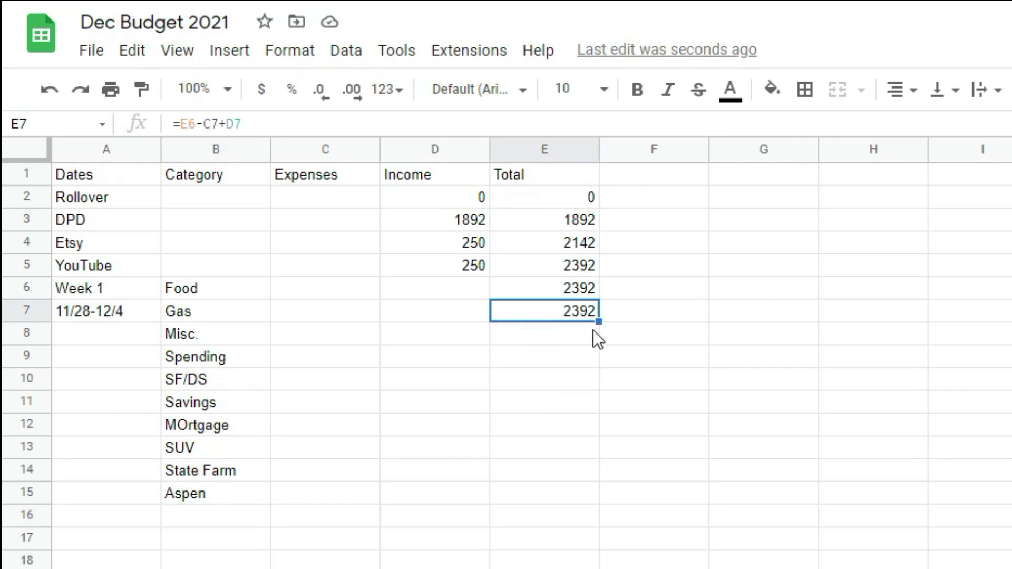
drag(598, 322, 593, 500)
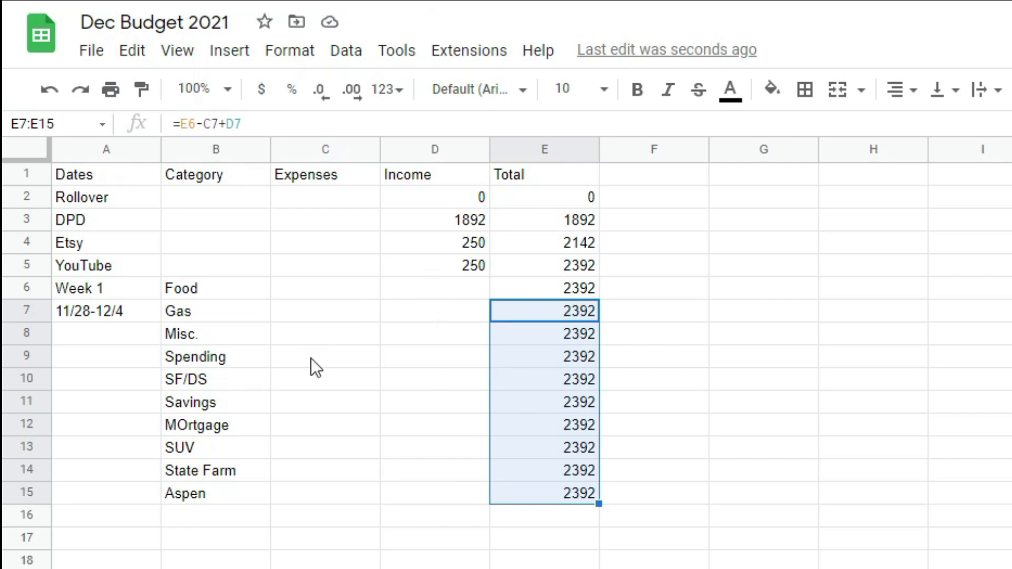
click(348, 505)
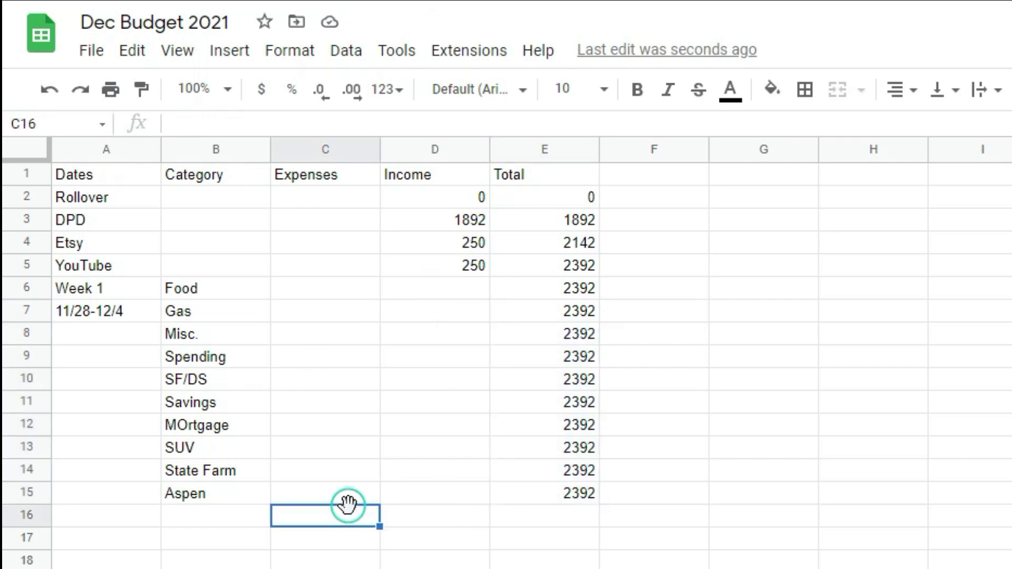
Enter the Week 1 expenses in cells C6 through C8: 150 for Food, 20 for Gas and 0 for Misc
click(324, 290)
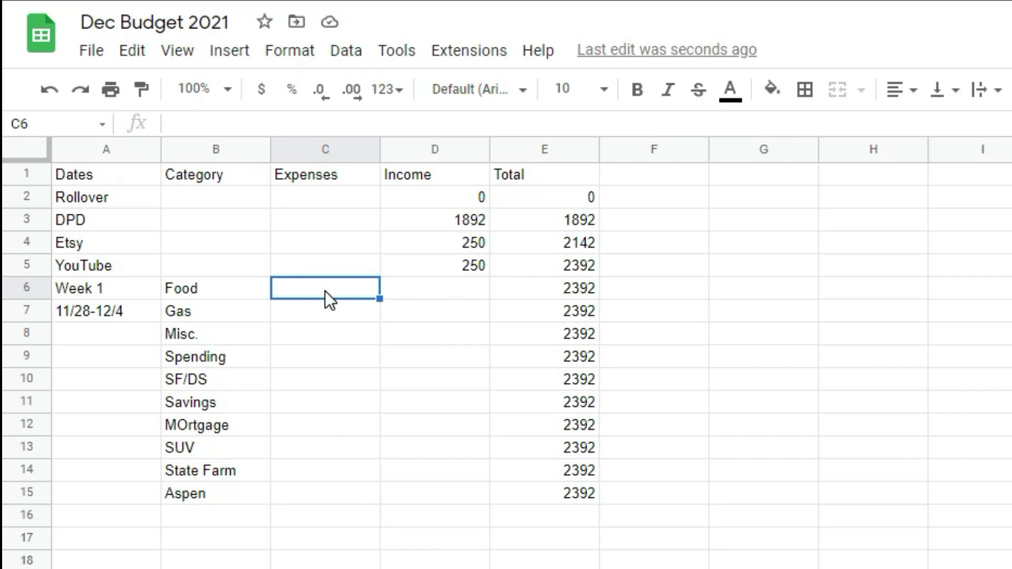
text(150)
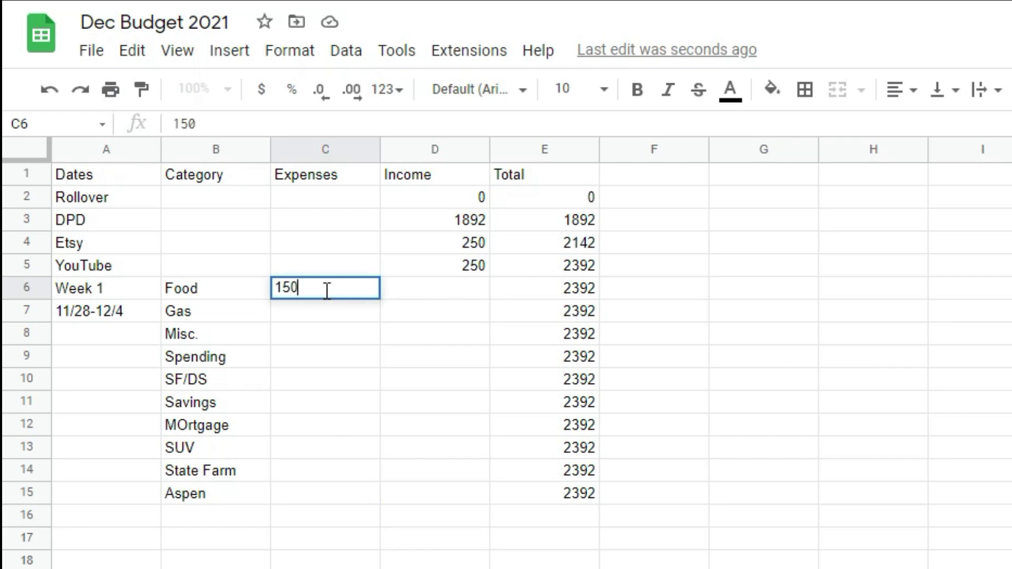
key(Return)
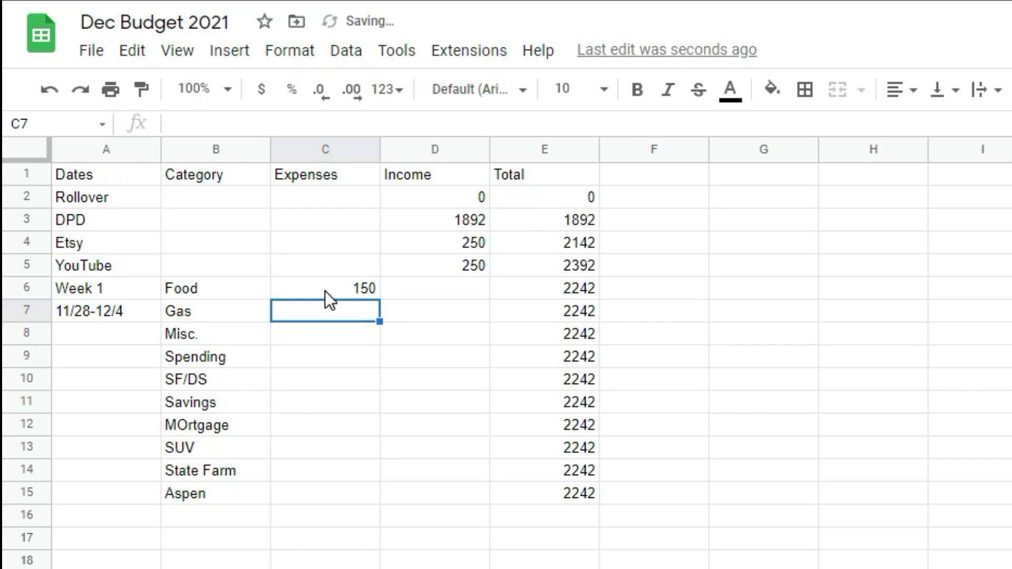
text(3)
key(BackSpace)
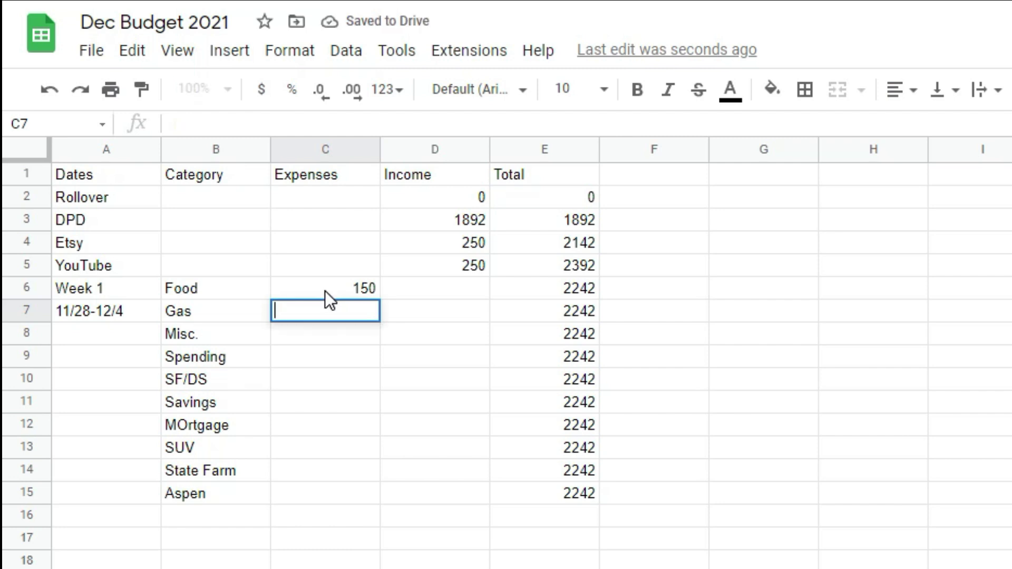
text(20)
key(Return)
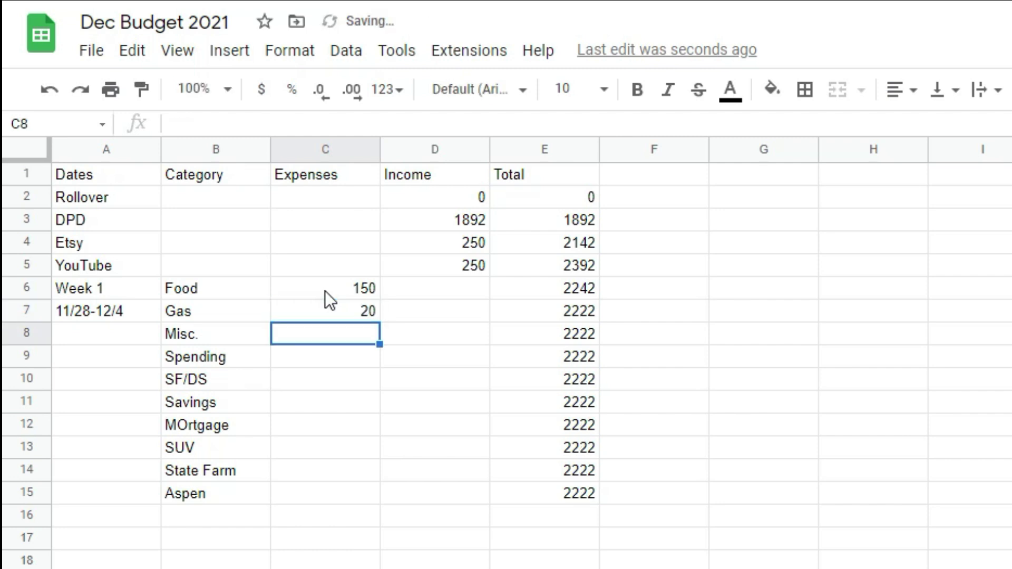
text(0)
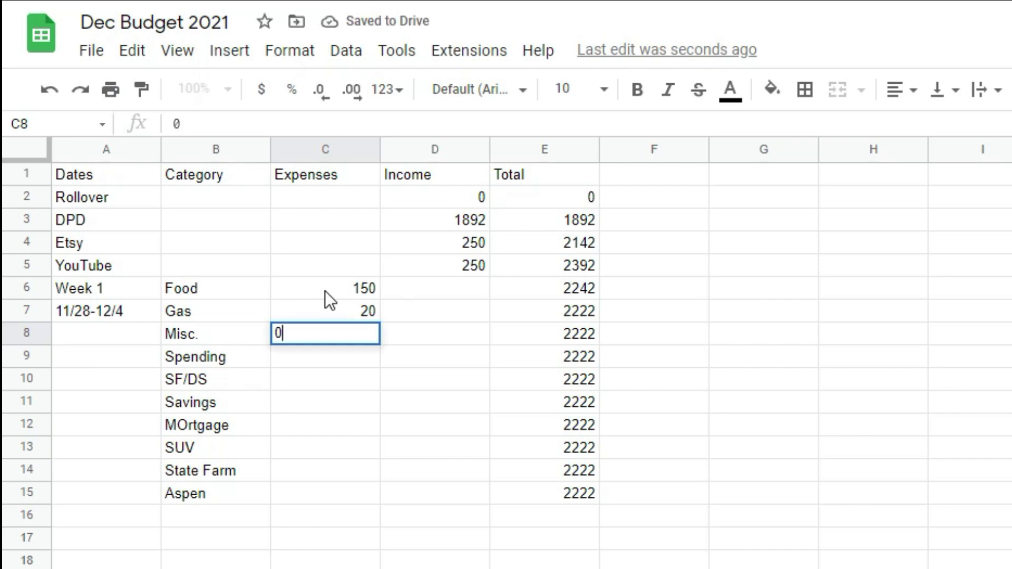
key(Return)
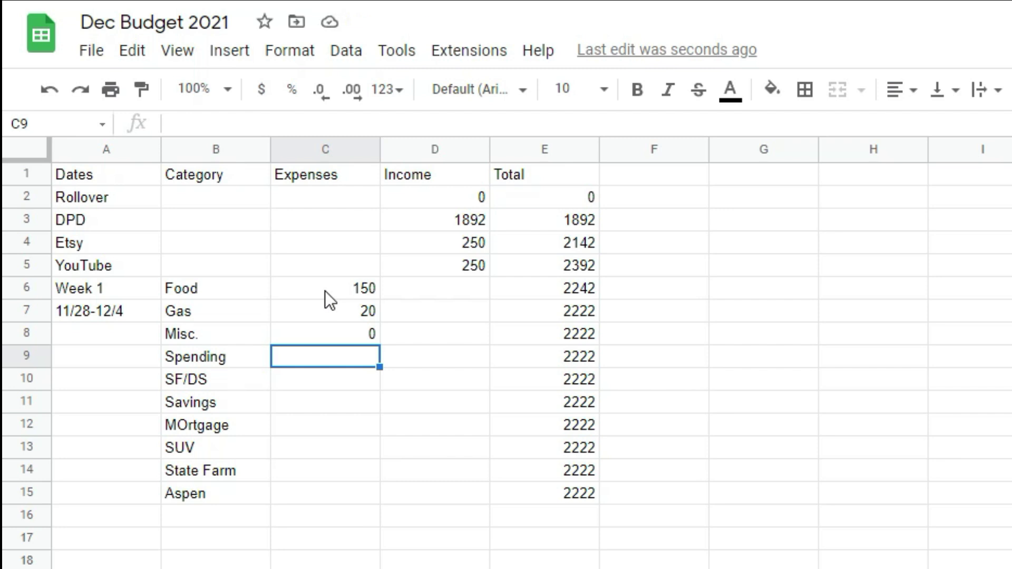
Enter the Week 1 expenses in cells C9 through C11: 45 for Spending, 0 for SF/DS and 25 for Savings
text(45)
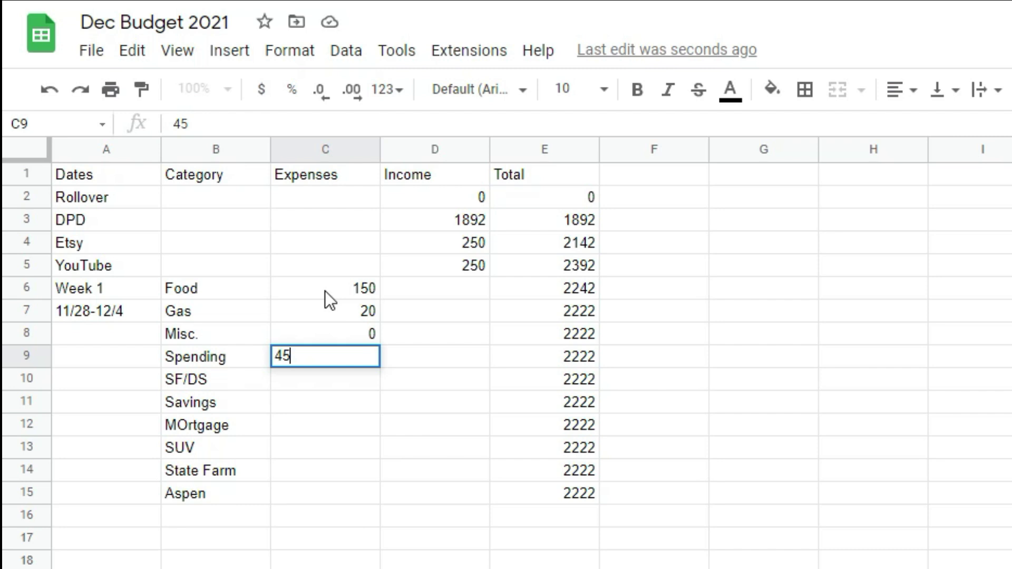
key(Return)
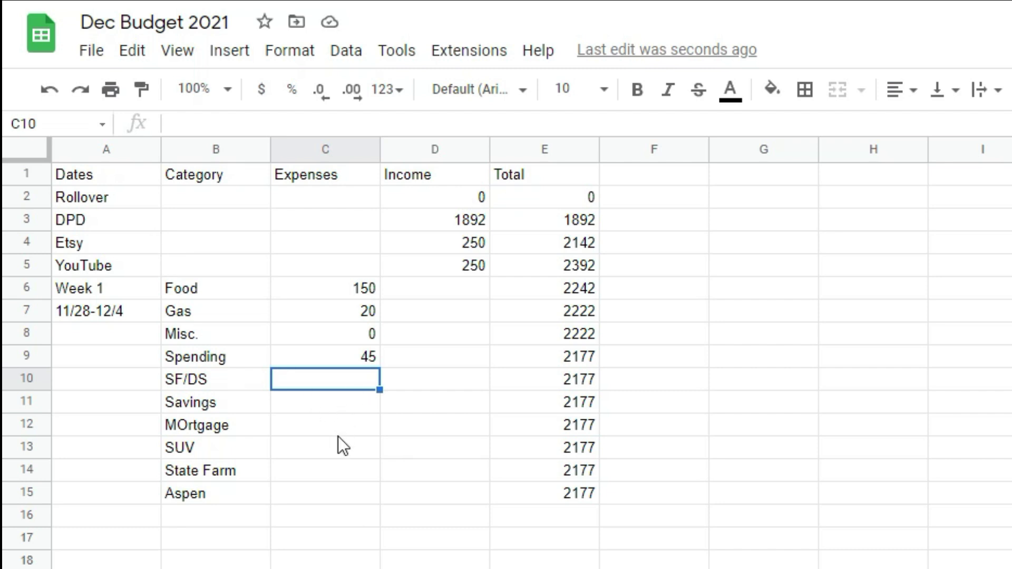
text(0)
key(Return)
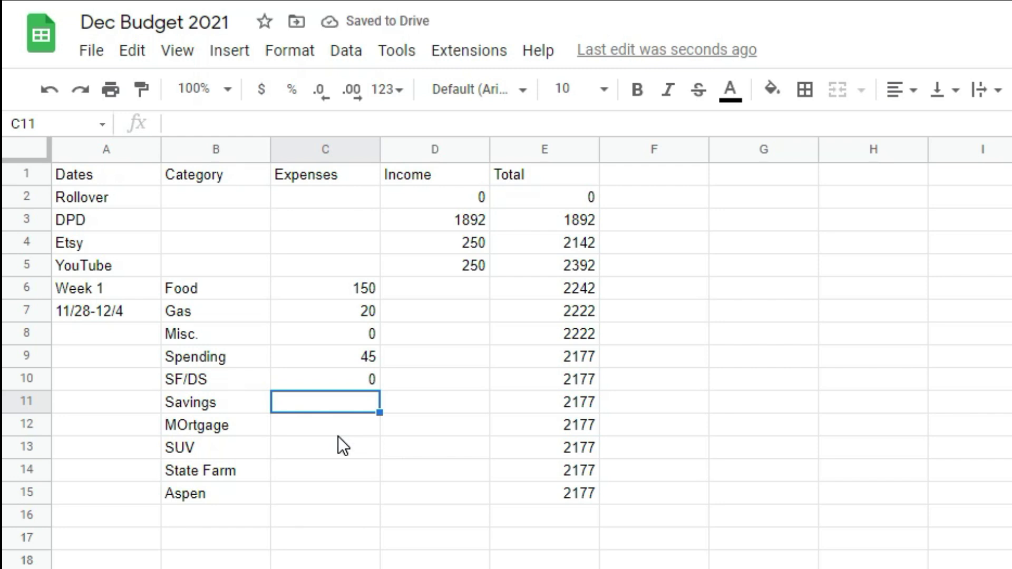
text(25)
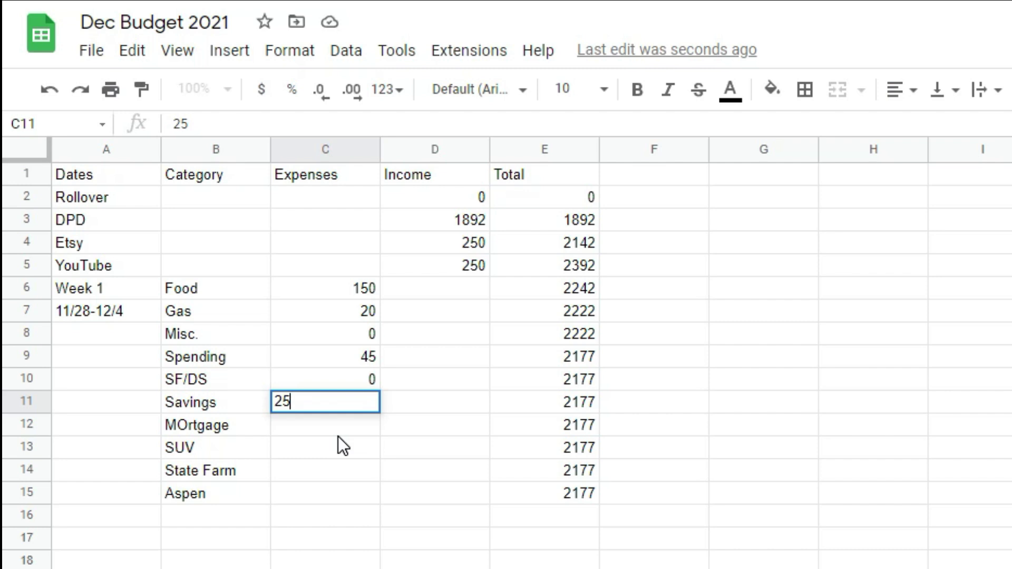
key(Return)
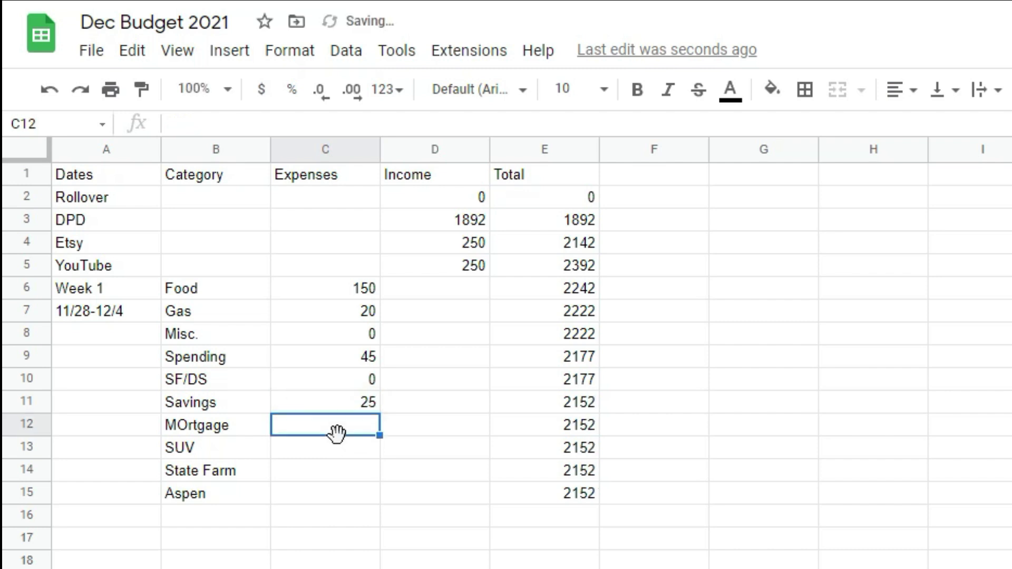
Correct the capitalization of the category in cell B12 so it reads Mortgage
key(Left)
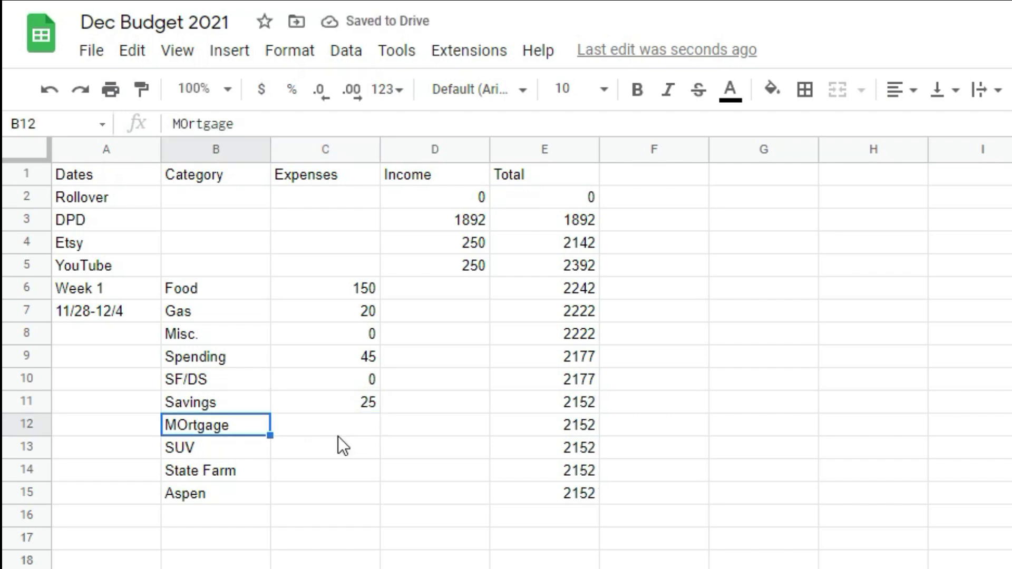
text(Mortgage)
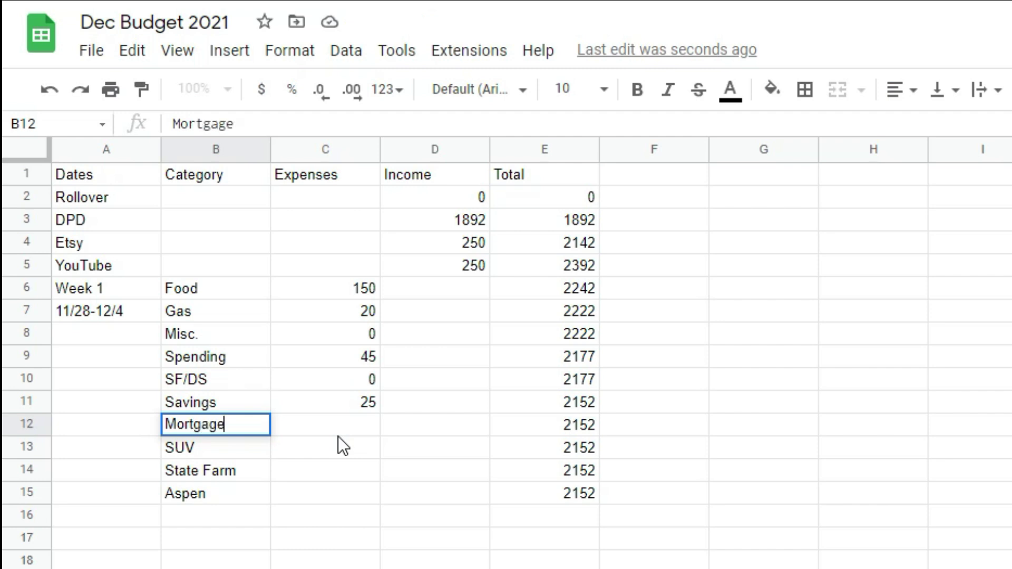
key(Return)
key(Up)
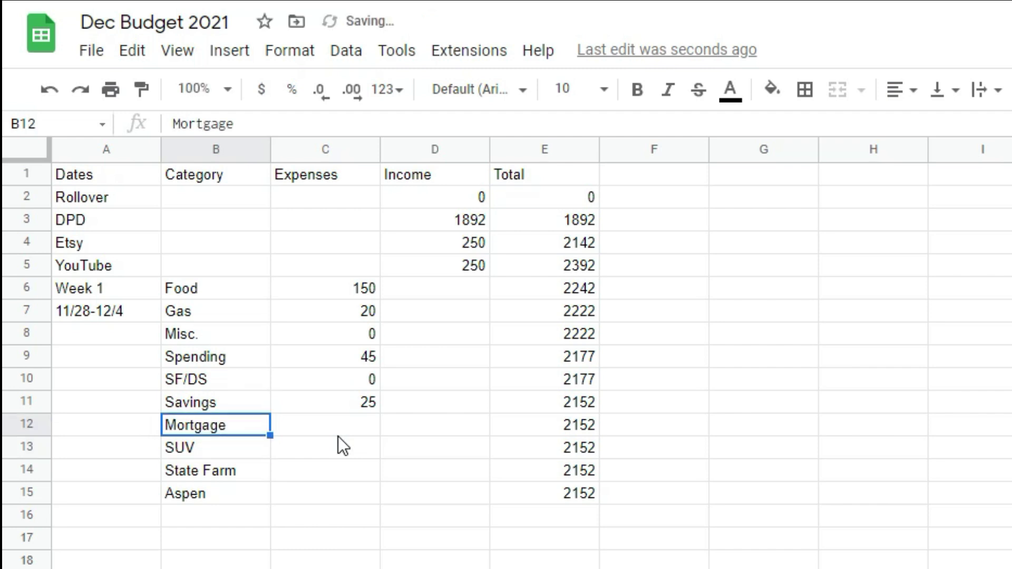
Enter the bill amounts in cells C12 through C15: 1317 for Mortgage, 118 for SUV, 132 for State Farm and 40 for Aspen
click(336, 431)
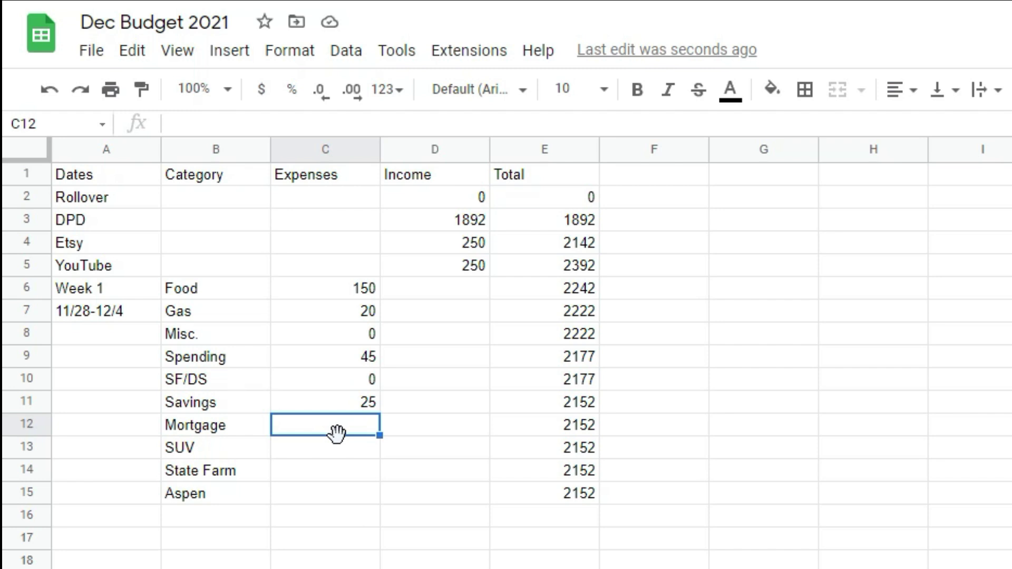
text(1317)
key(Return)
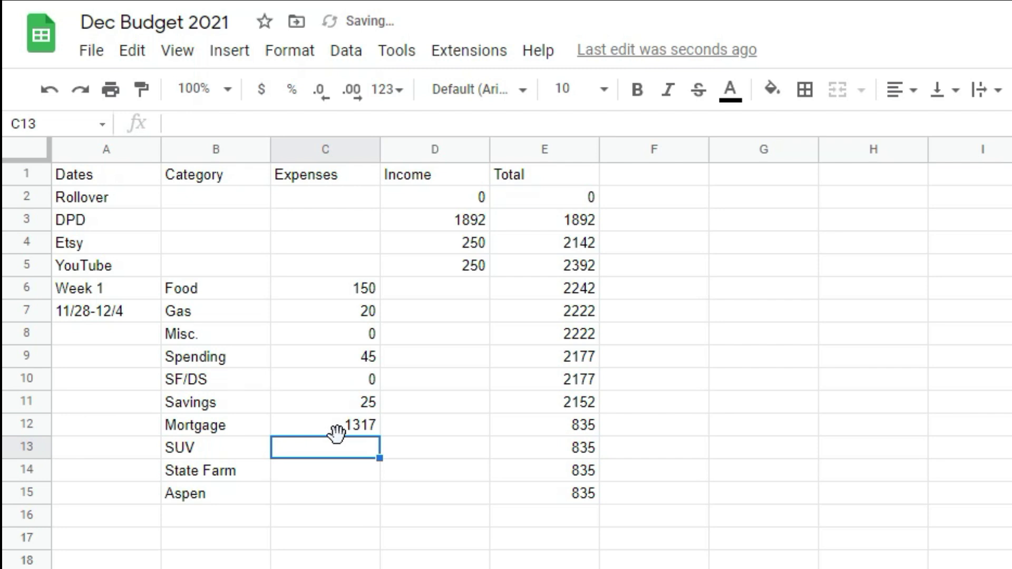
text(118)
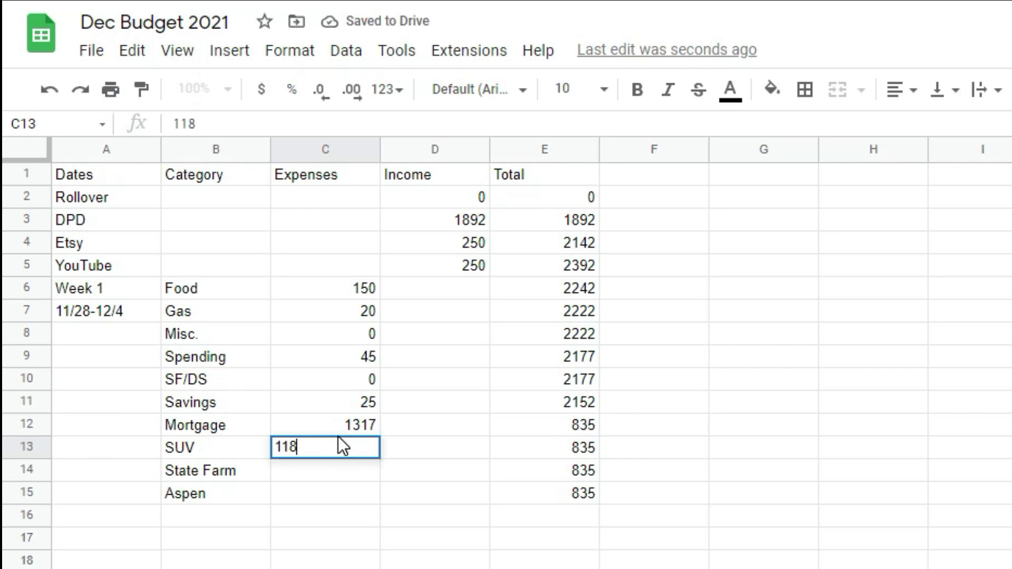
key(Return)
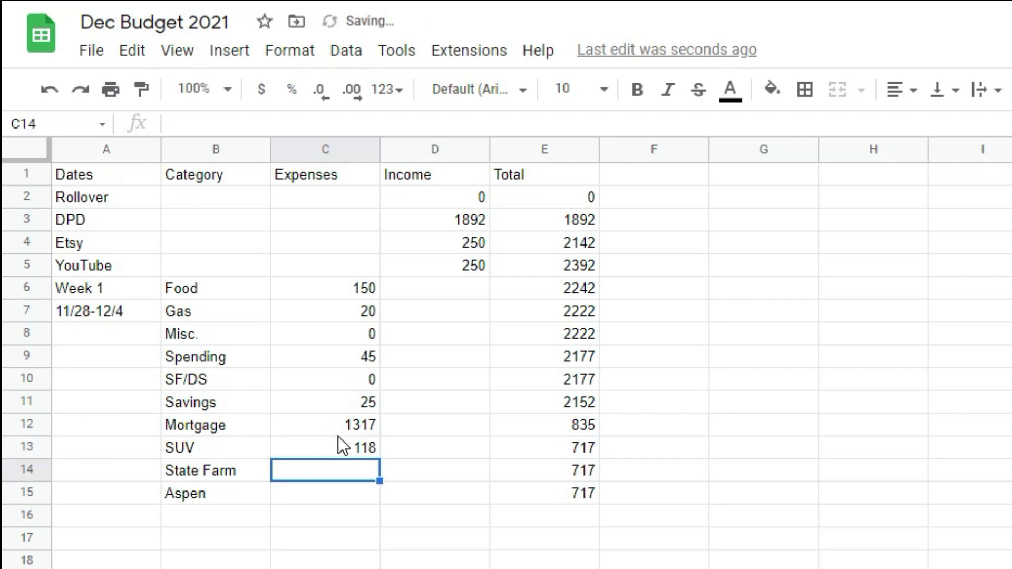
text(132)
key(Return)
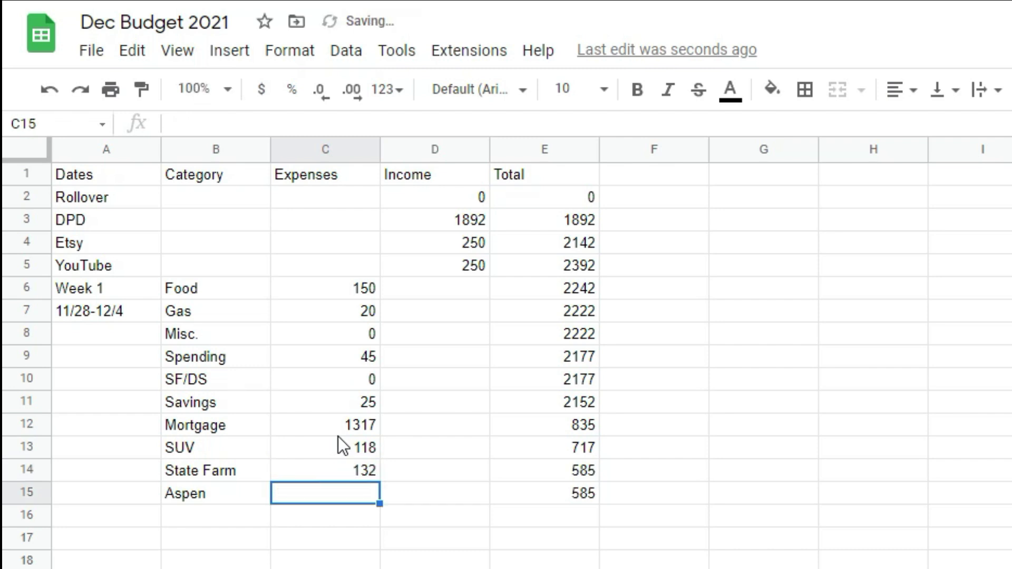
text(40)
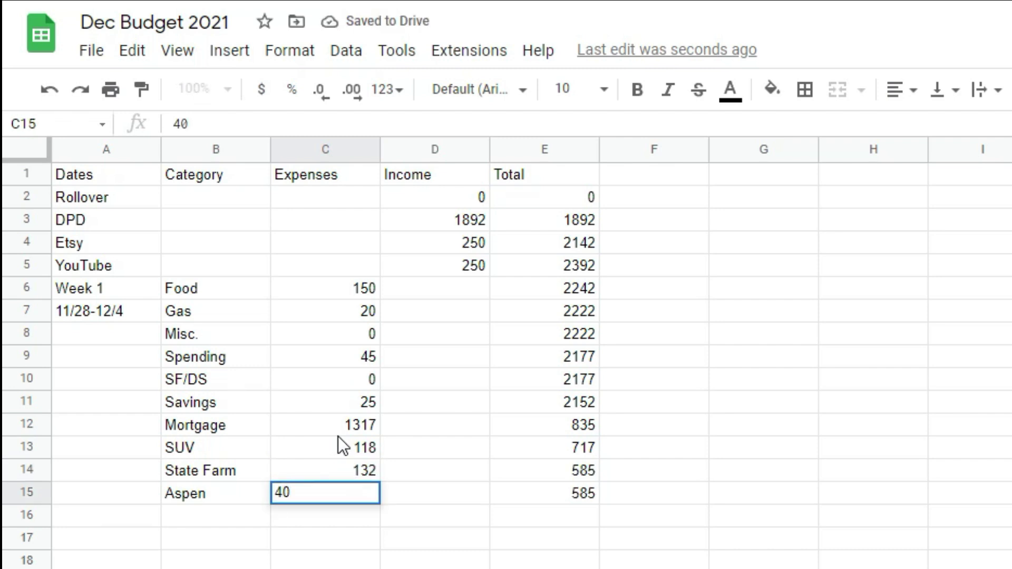
key(Return)
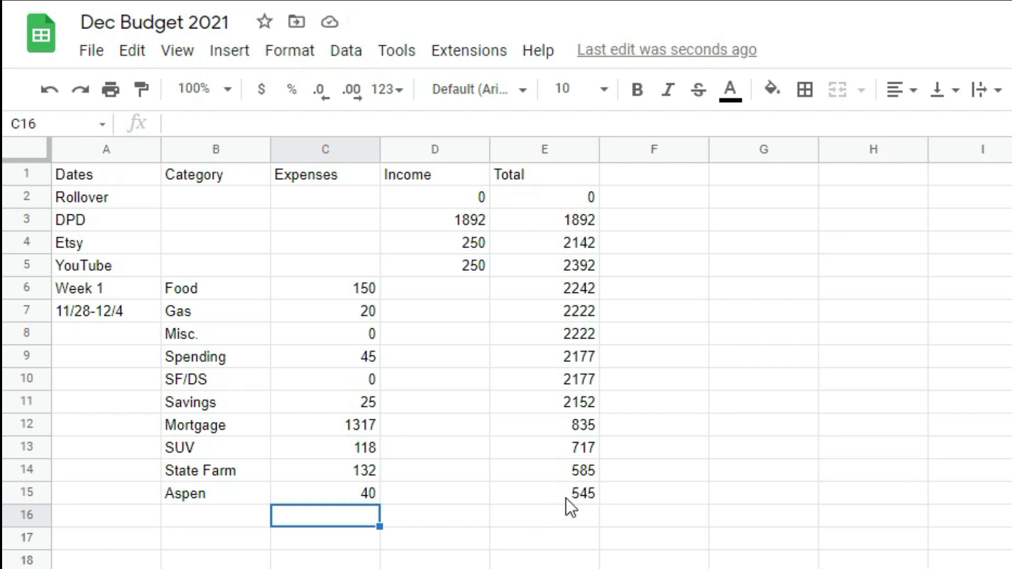
Label the second week in column A with Week2 in A16 and the dates 12/5-12/11 in A17
click(80, 521)
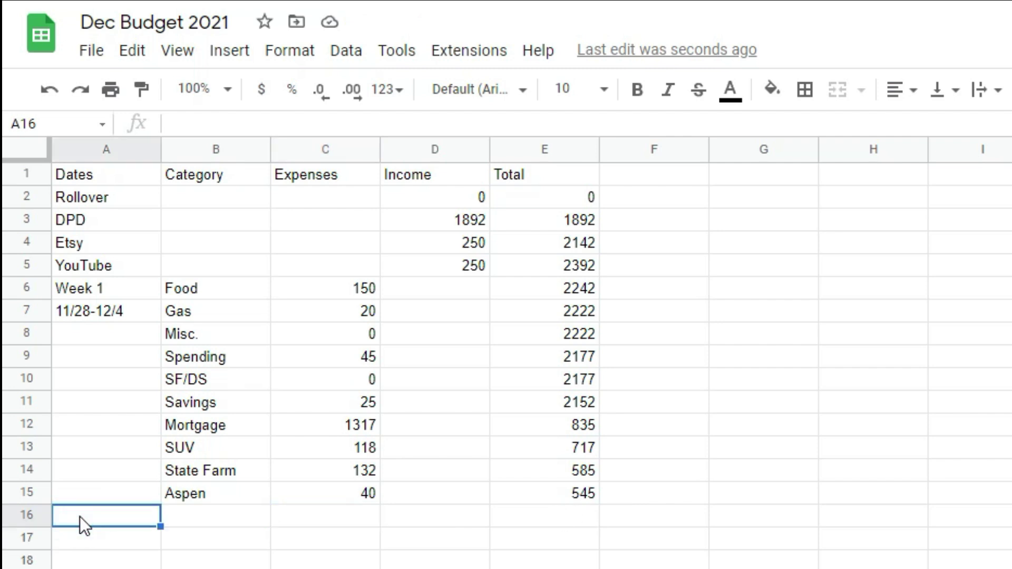
text(Week2)
key(Return)
text(12/5-12/11)
click(236, 562)
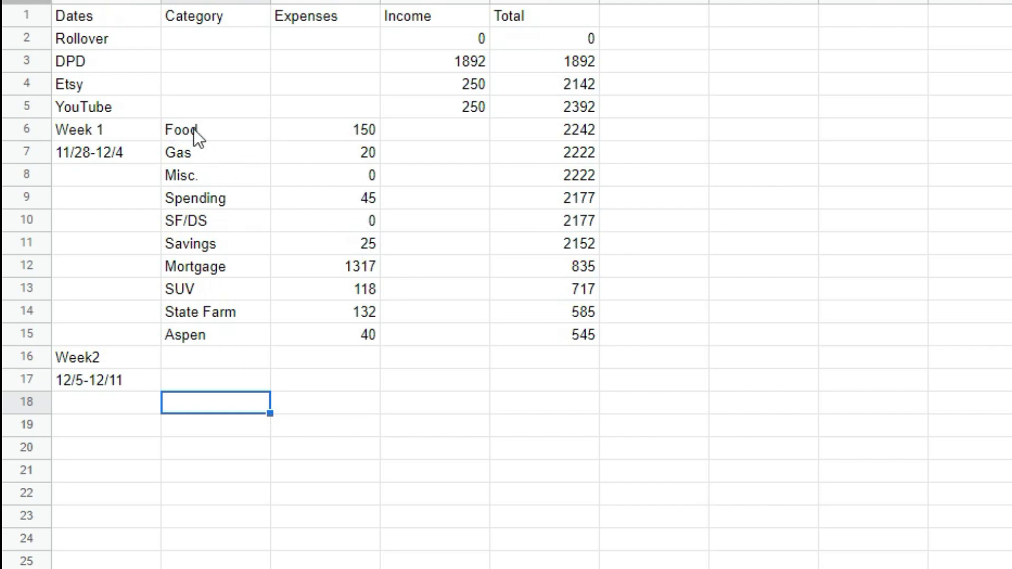
Copy the Week 1 categories Food through Savings with their expenses into the Week2 rows starting at cell B16
drag(168, 127, 360, 246)
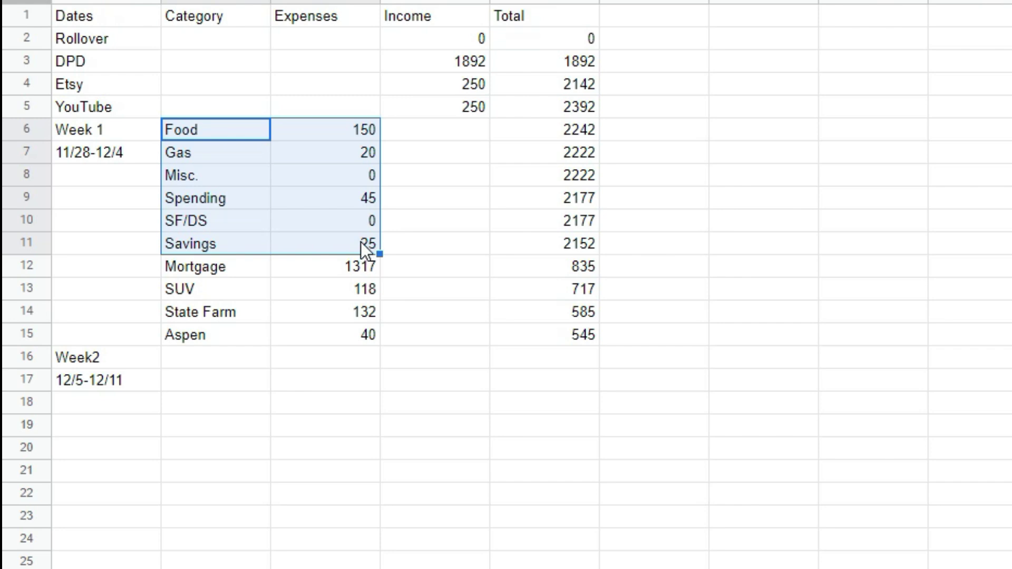
key(ctrl+c)
click(206, 358)
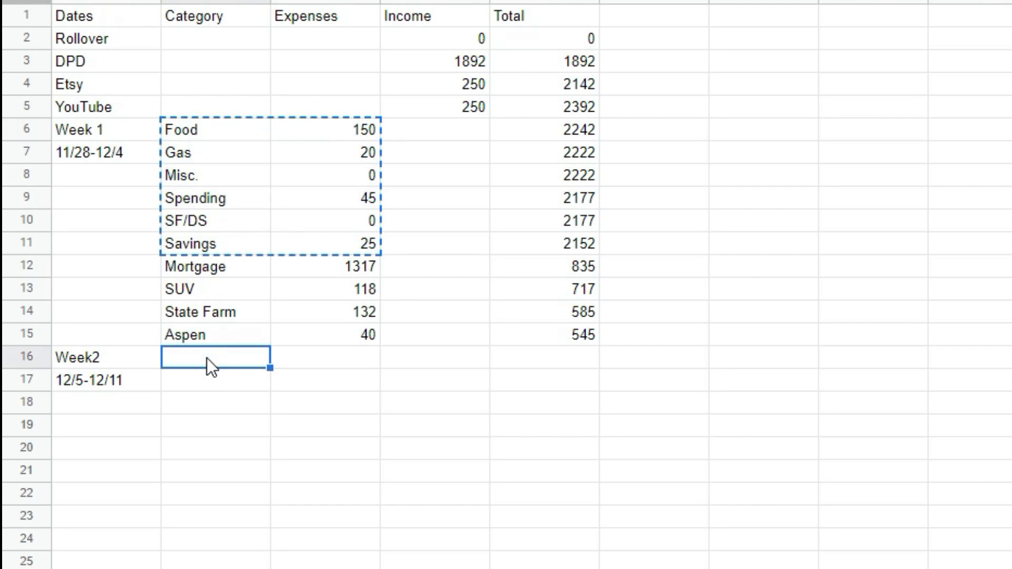
key(ctrl+v)
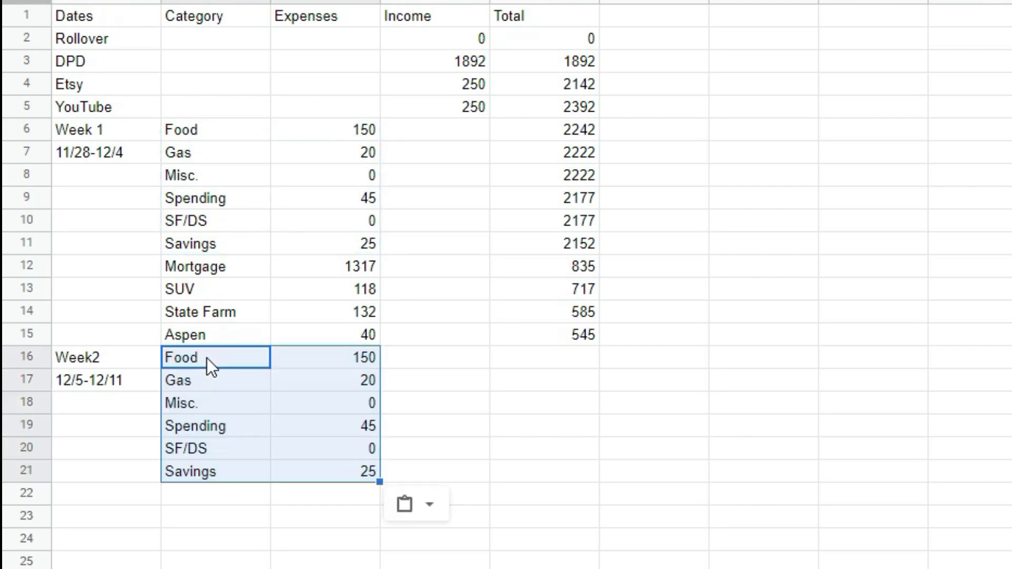
click(267, 558)
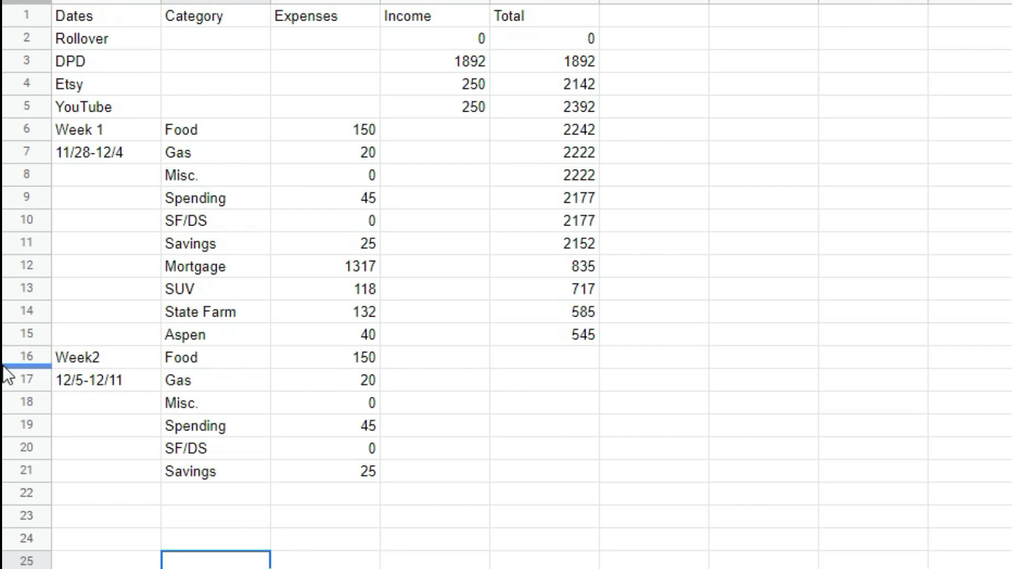
Fill the running-total formula from cell E15 down through E21 to cover the Week2 categories
click(533, 336)
drag(599, 345, 594, 482)
click(588, 543)
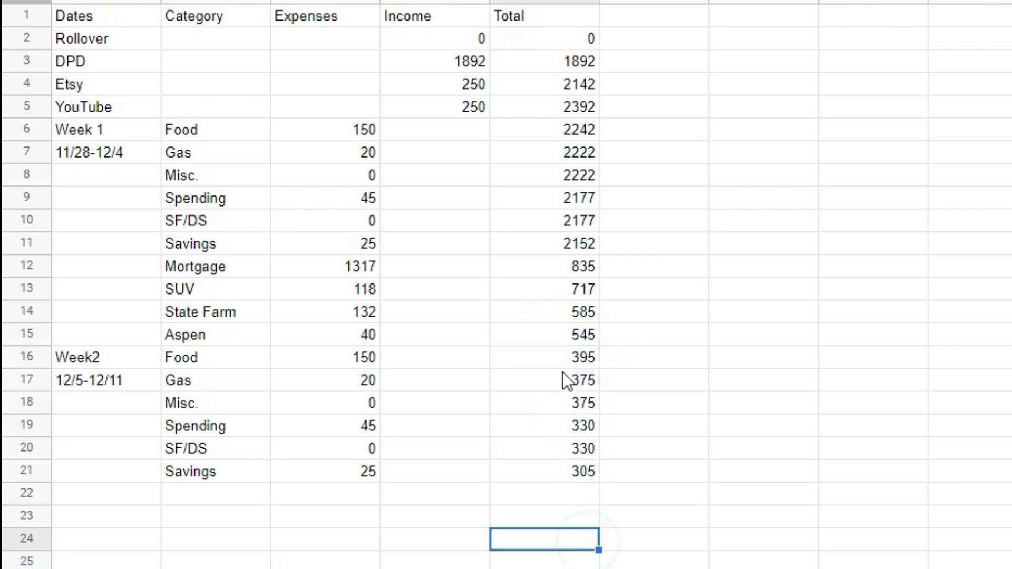
Insert one blank row above the Week2 row 16
click(30, 358)
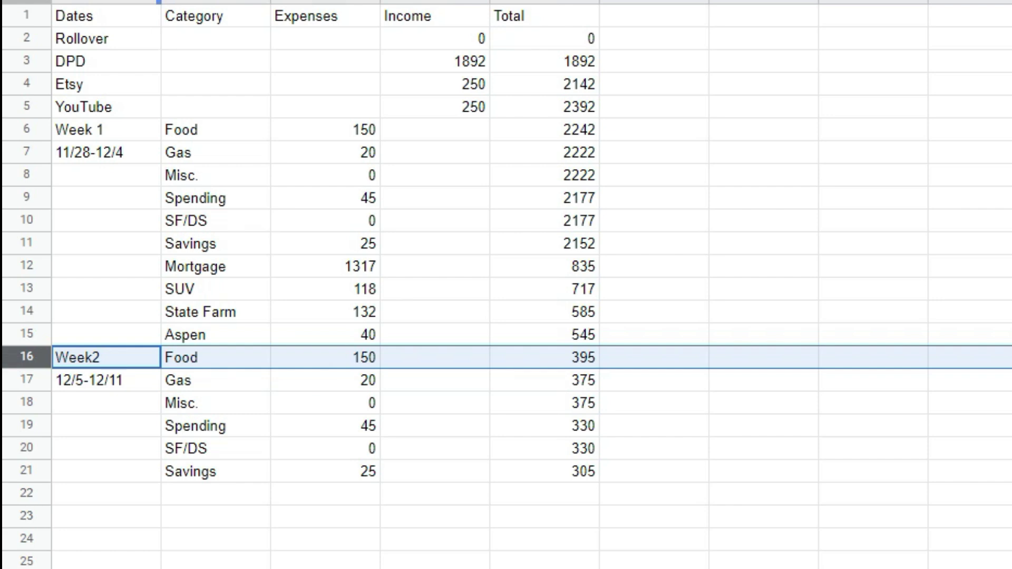
key(alt+i)
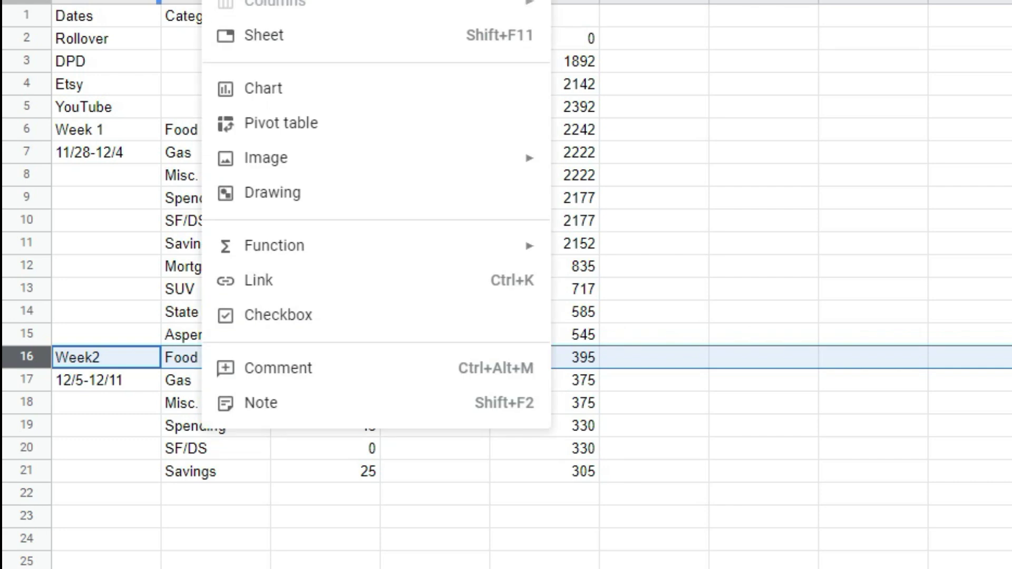
mouse_move(264, 0)
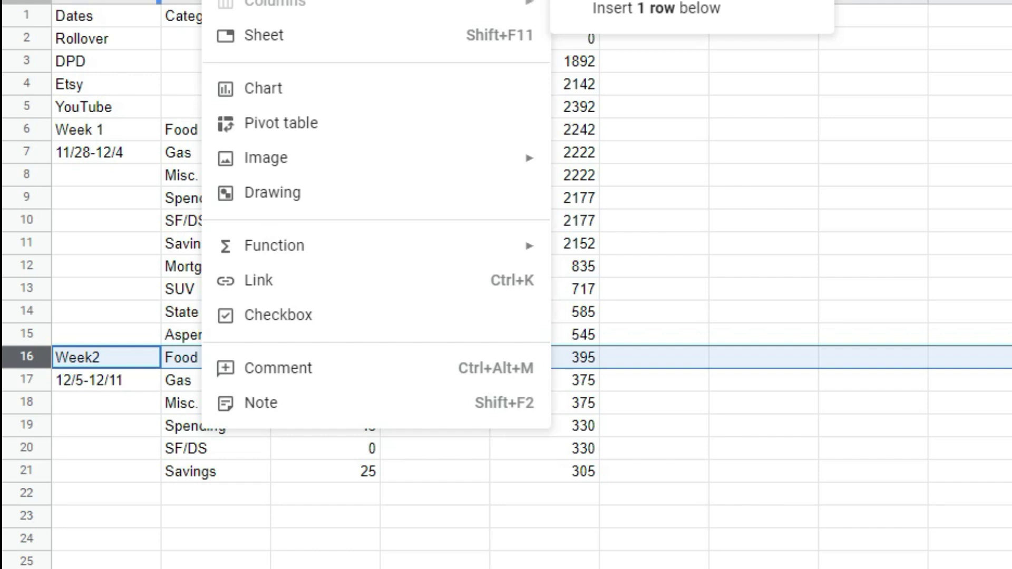
click(640, 0)
Add an Etsy entry in the blank row 16 with 250 in the Income column
click(89, 359)
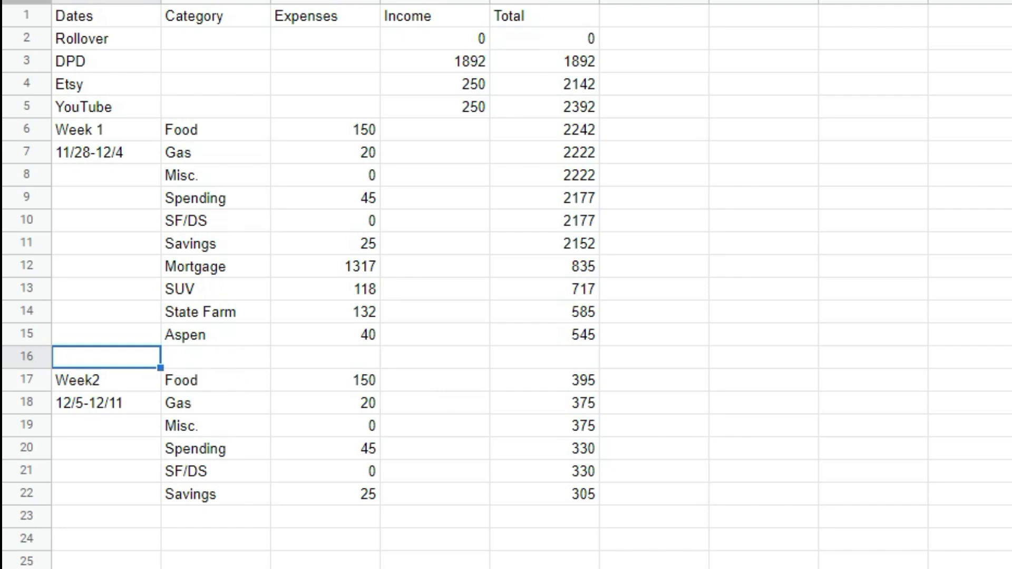
text(Etsy)
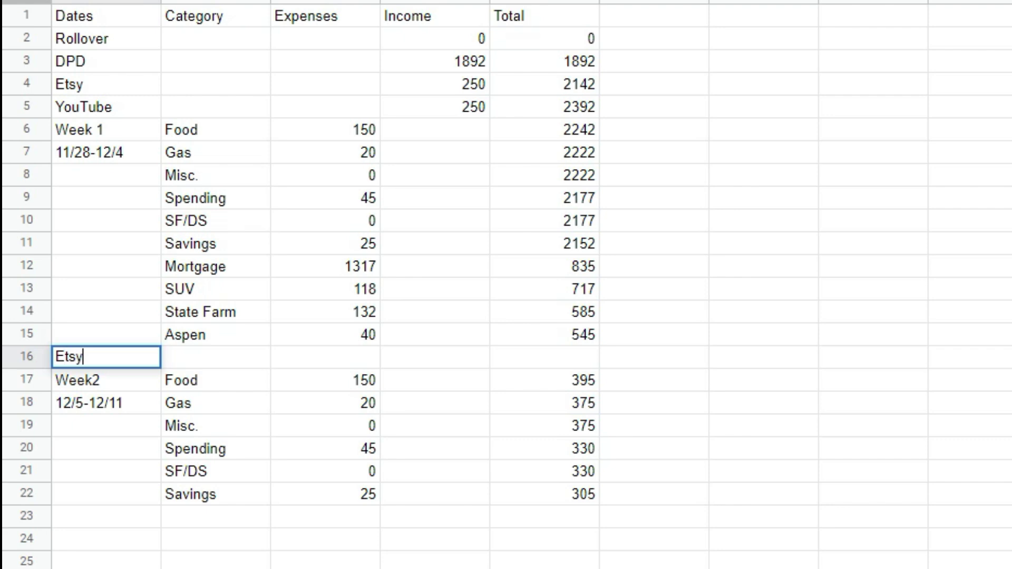
key(Tab)
key(Tab)
key(Tab)
text(250)
key(Return)
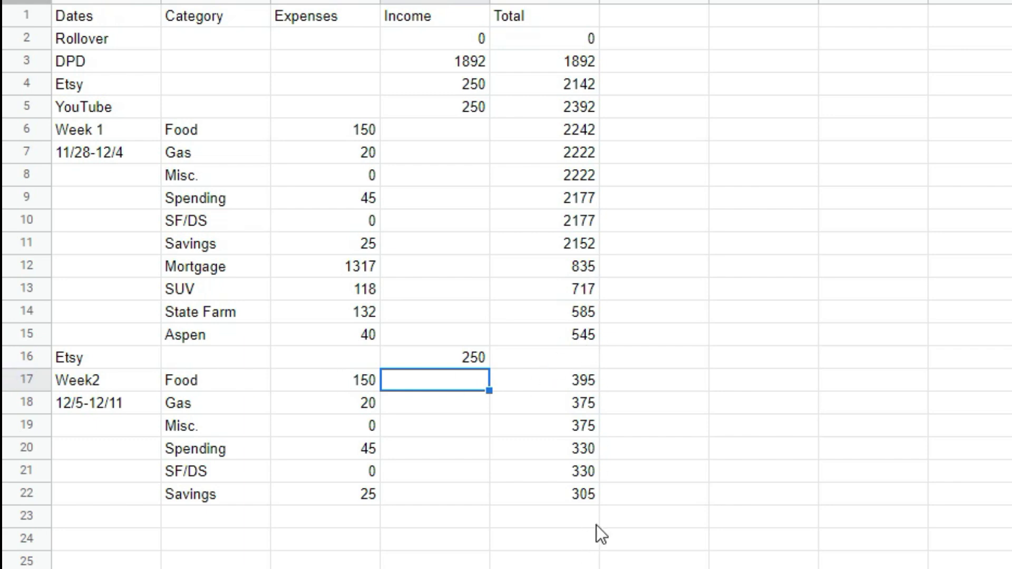
Fill the running-total formula from cell E15 down through E22 so it includes the Etsy income row
click(571, 339)
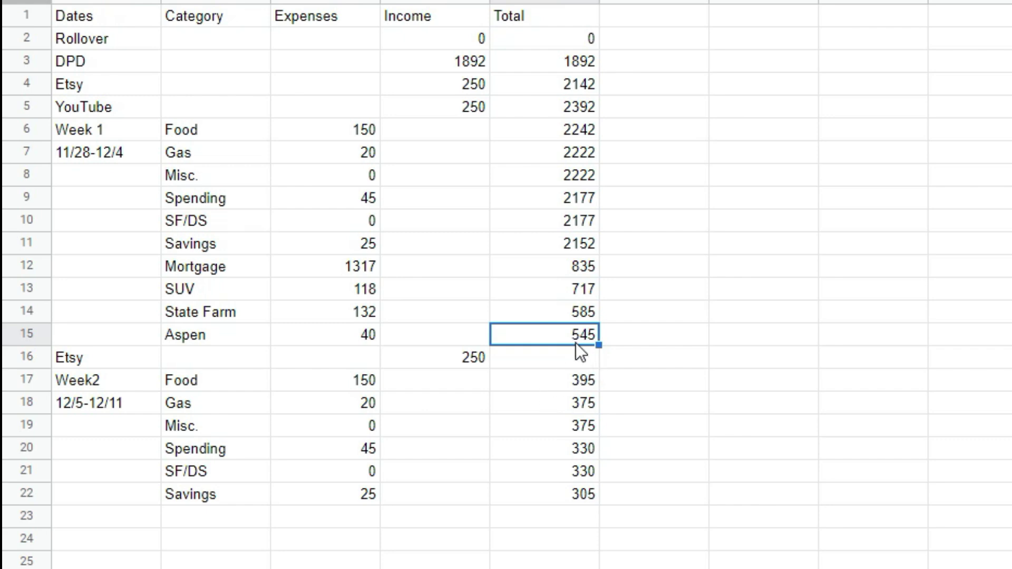
drag(600, 345, 597, 500)
click(574, 568)
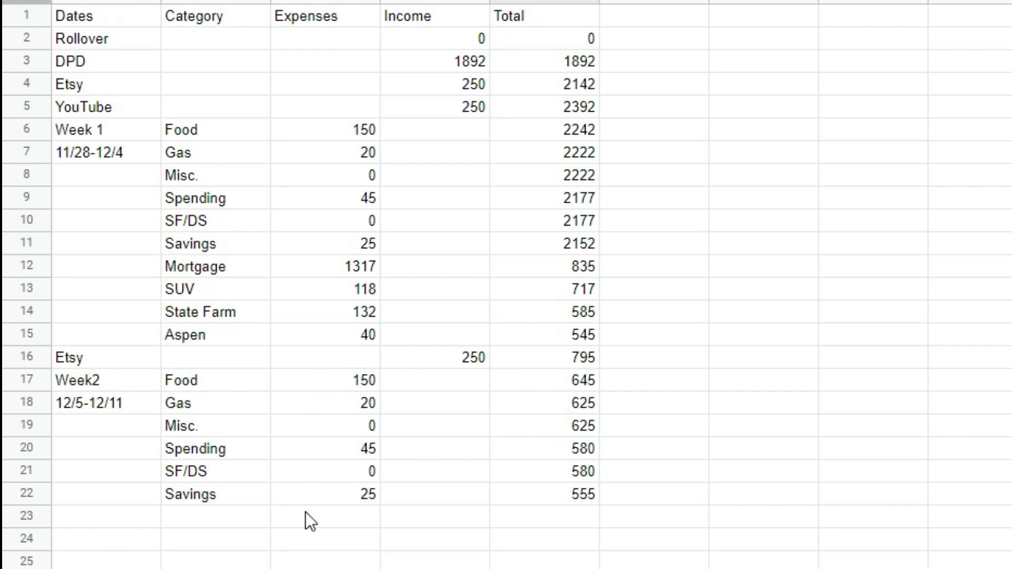
Add the Week2 bill categories Disney+, MetroNet and GoogleFi in cells B23 through B25
click(212, 518)
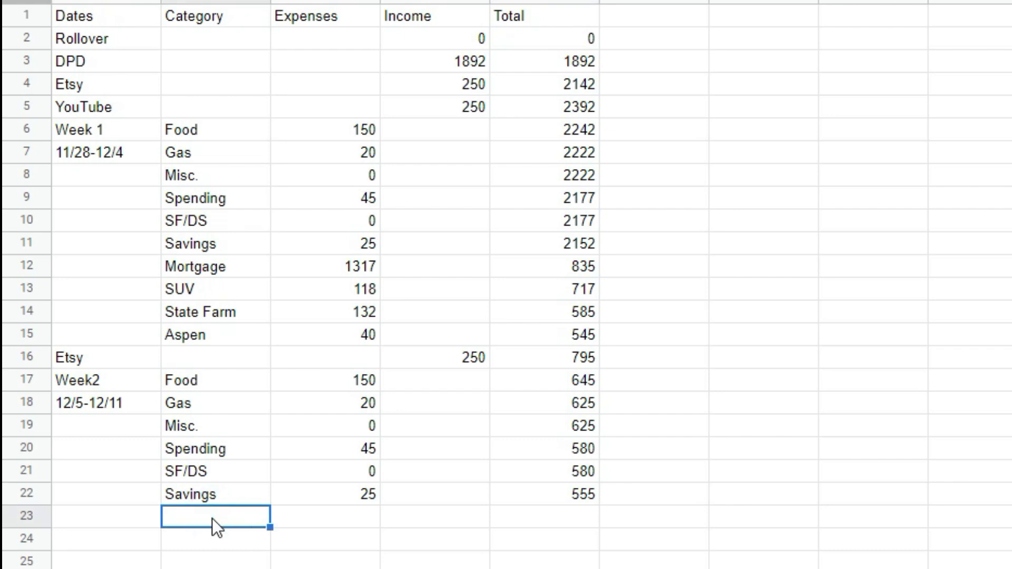
text(Disney)
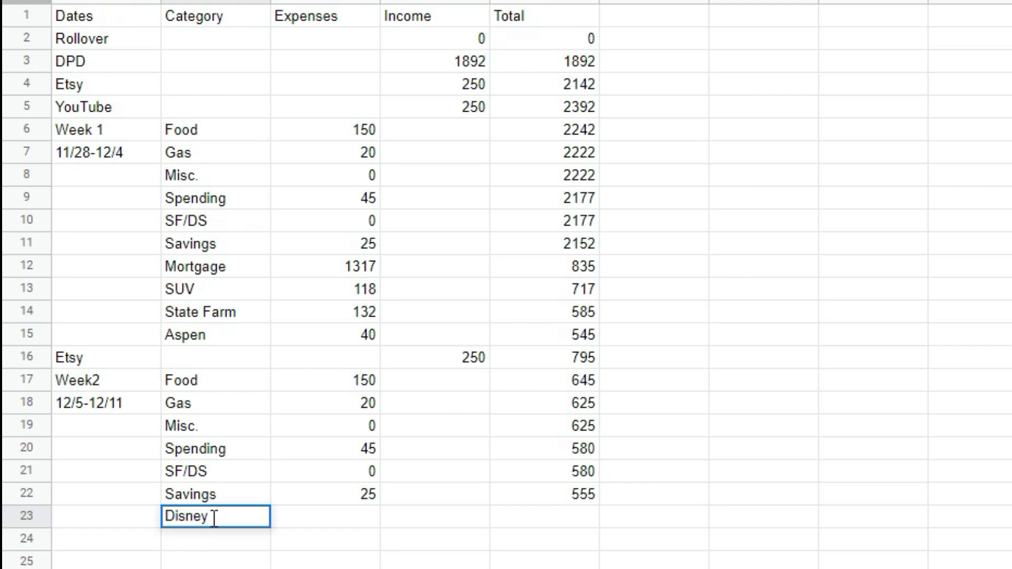
text(+)
key(Return)
text(MetroNet)
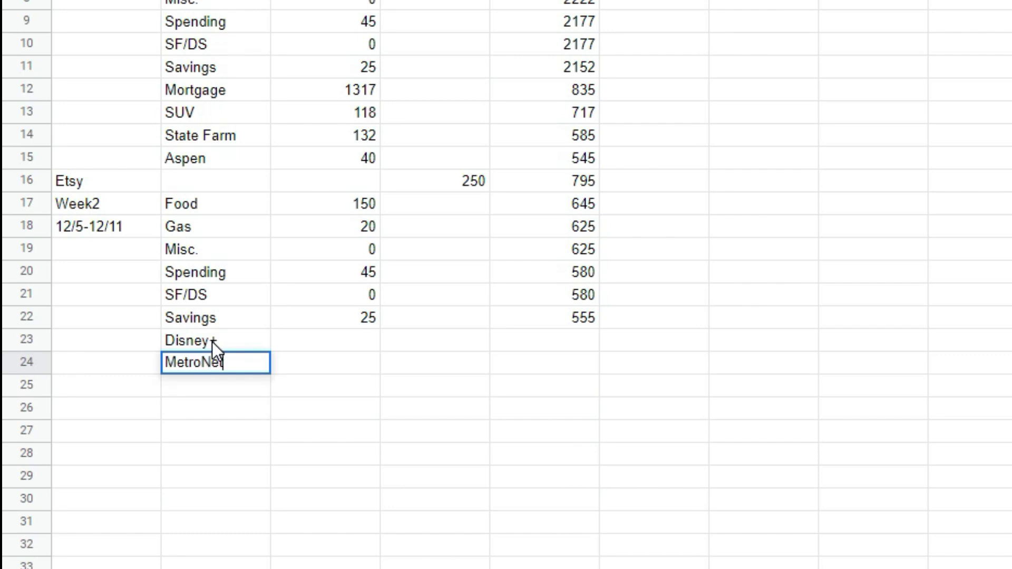
key(Return)
text(Google)
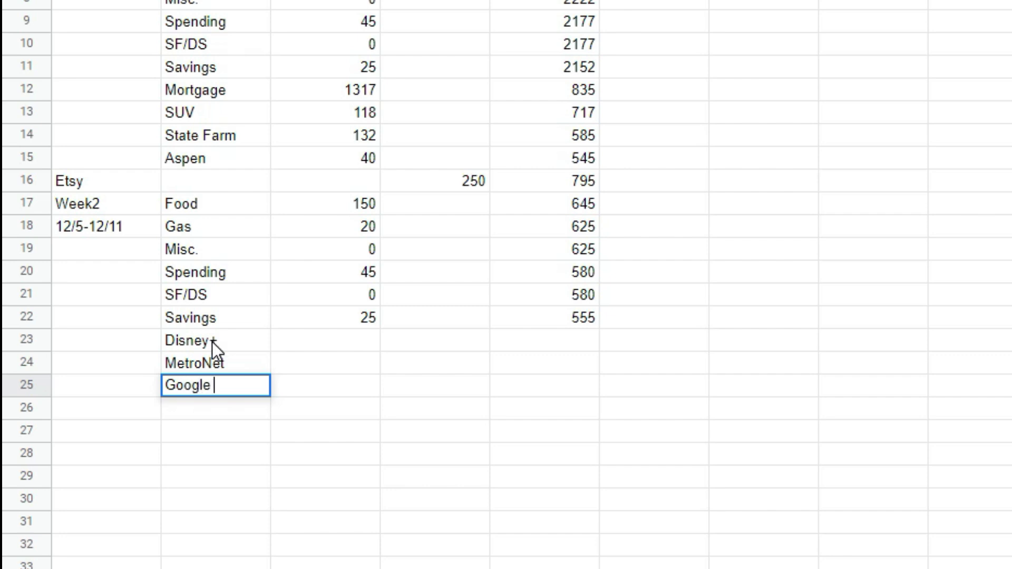
key(BackSpace)
text(Fi)
click(212, 341)
click(352, 346)
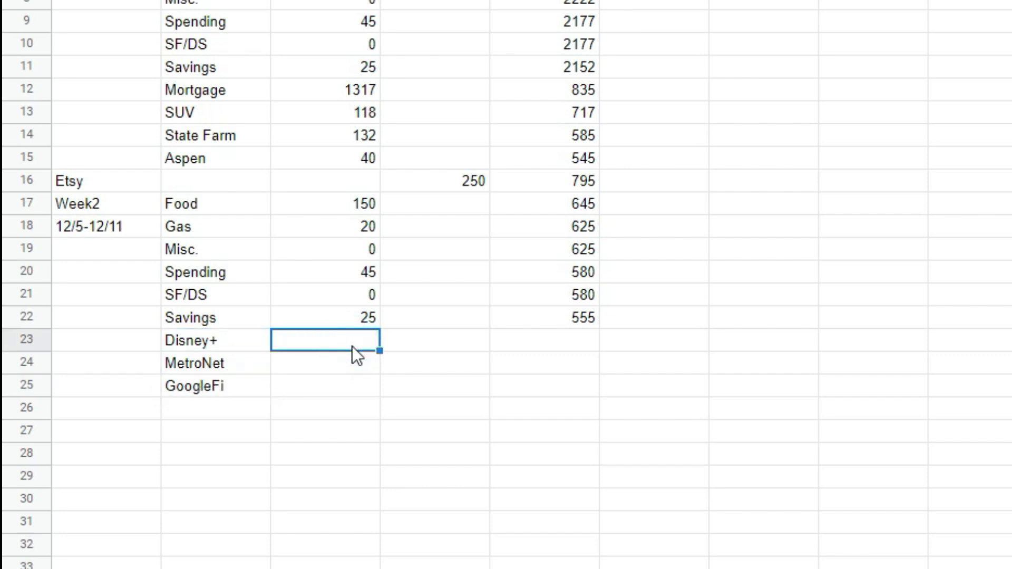
Enter the Week2 bill amounts in the Expenses column: 9 for Disney+, 89 for MetroNet and 52 for GoogleFi
text(9)
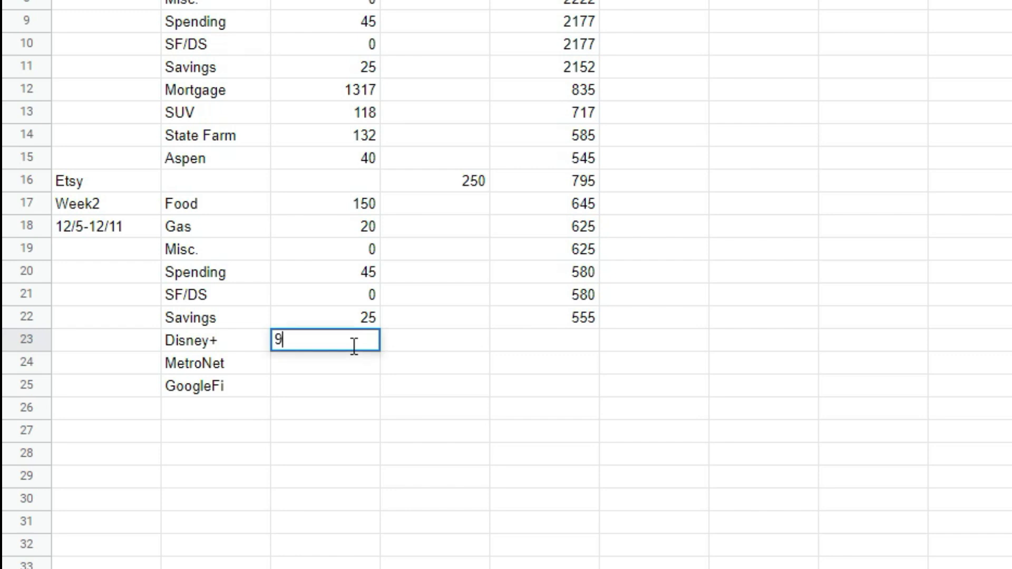
key(Return)
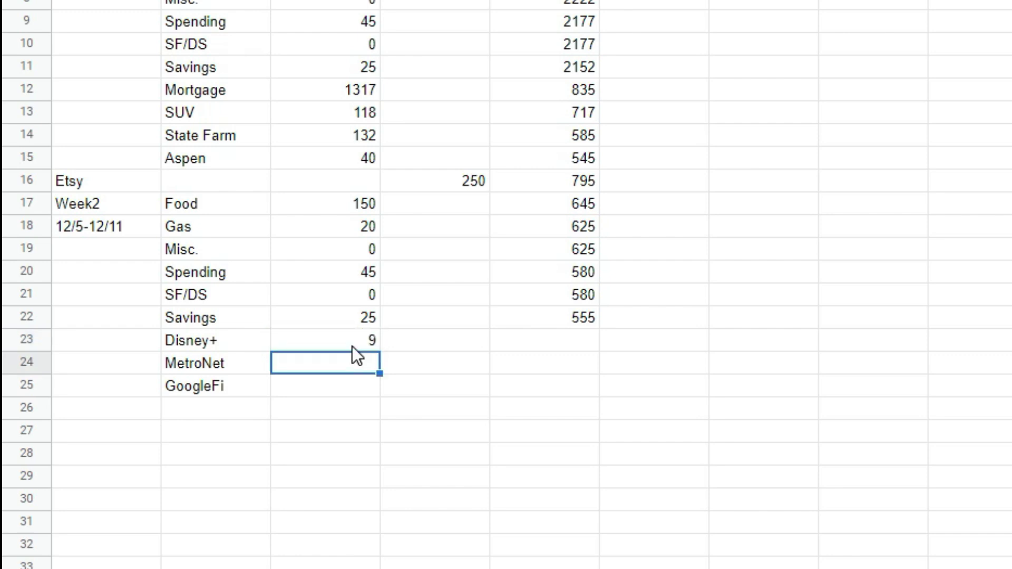
text(89)
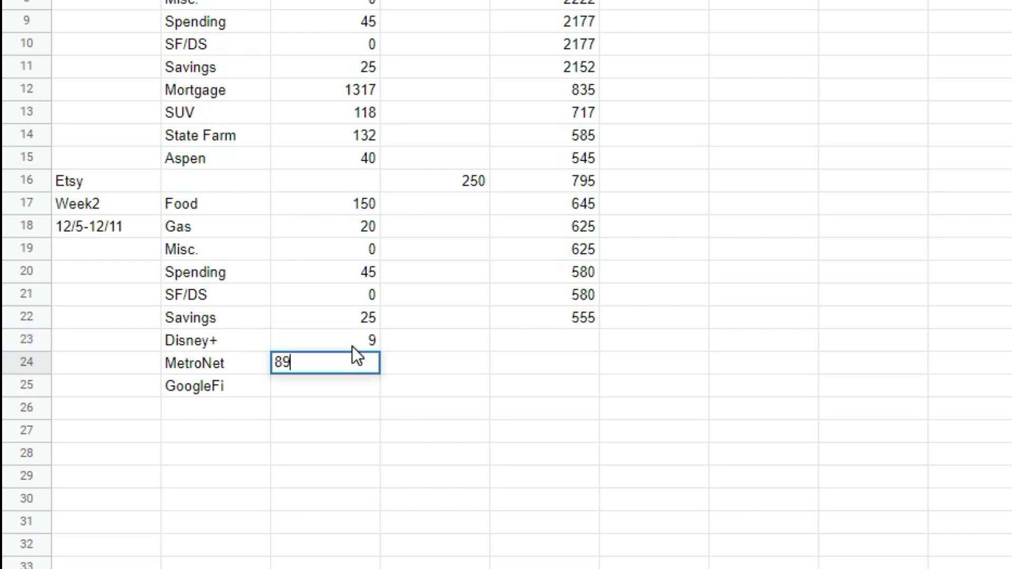
key(Return)
text(52)
key(Return)
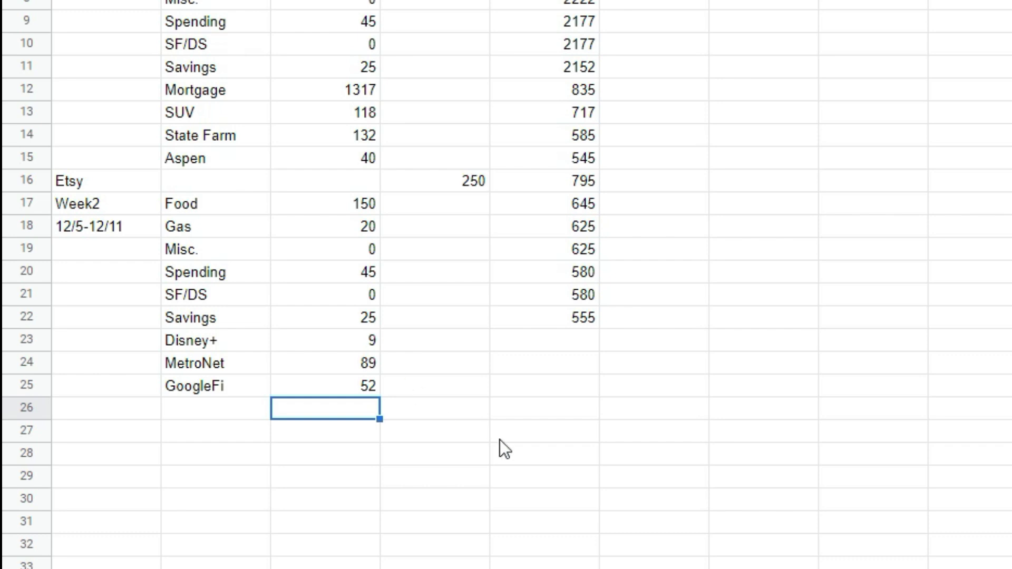
Fill the running-total formula from cell E22 down through E25 to cover the Week2 bills
click(589, 315)
drag(598, 328, 604, 386)
click(263, 469)
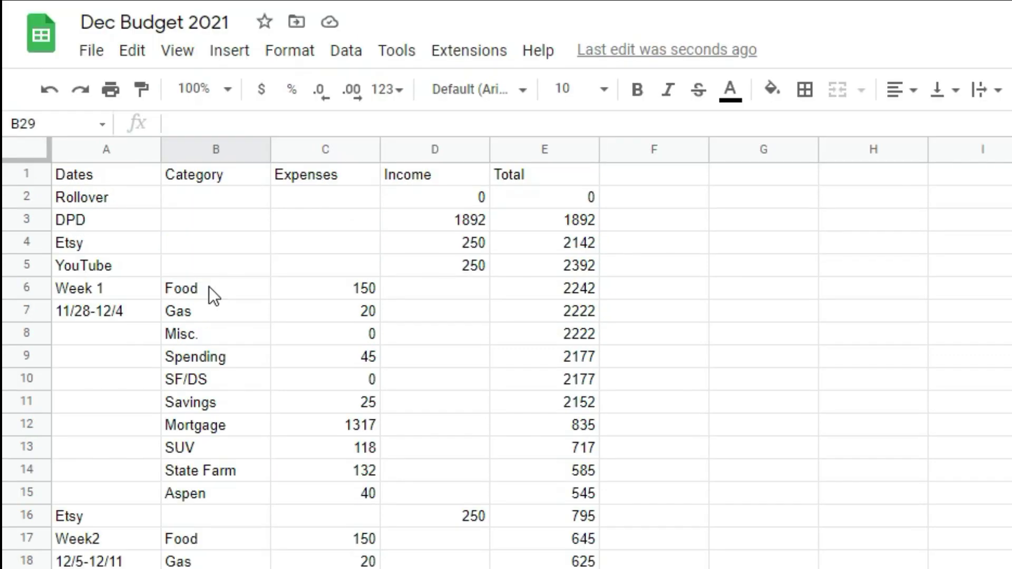
Color the Week 1 Food category cell B6 cornflower blue and the Gas cell B7 bright green
click(209, 287)
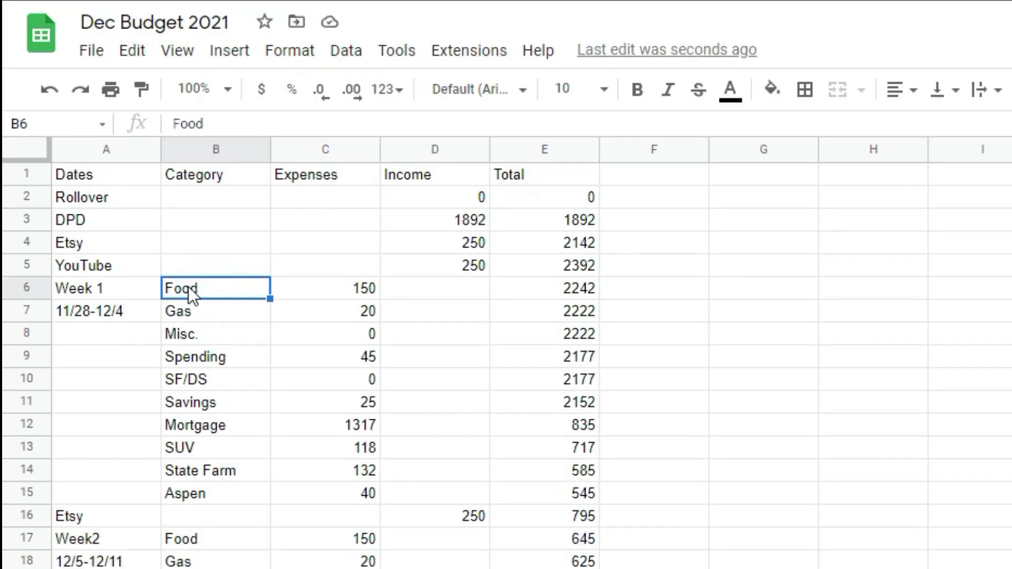
click(783, 95)
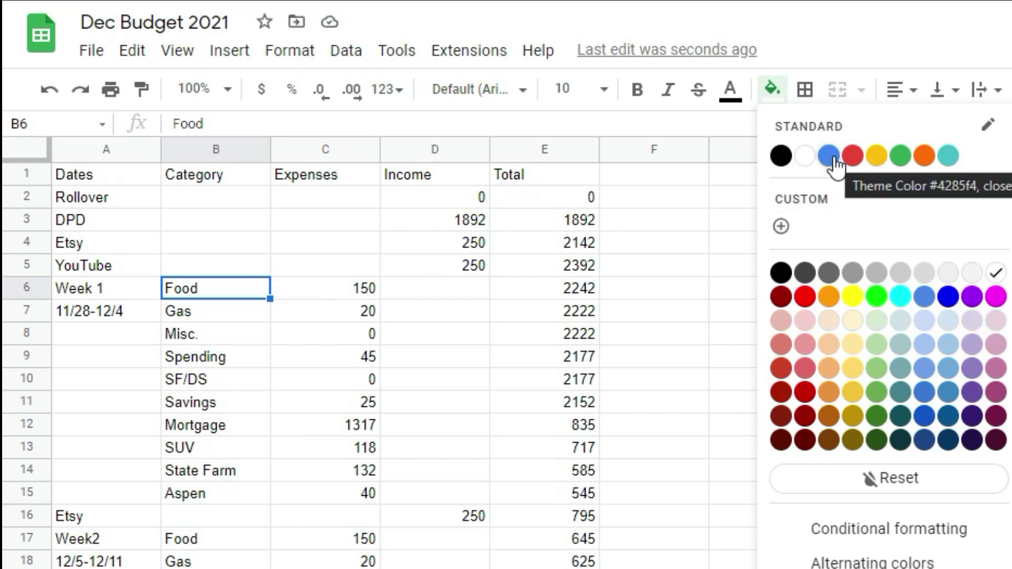
click(928, 297)
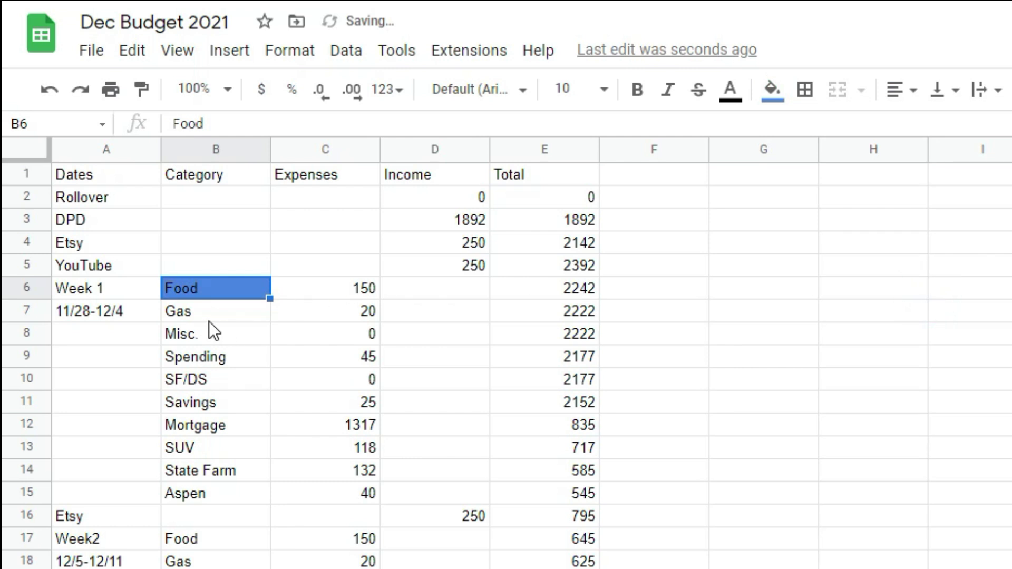
click(220, 312)
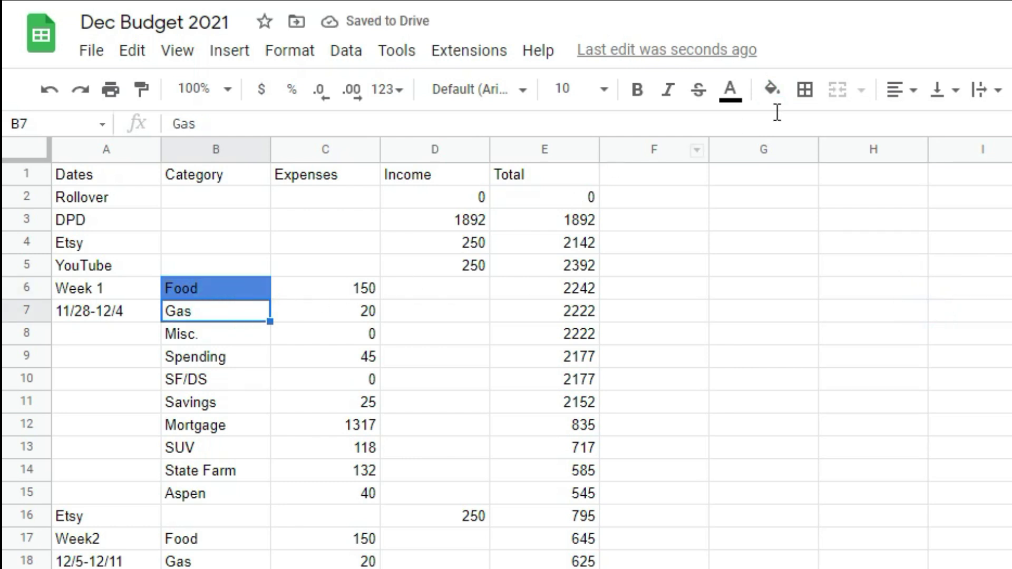
click(772, 90)
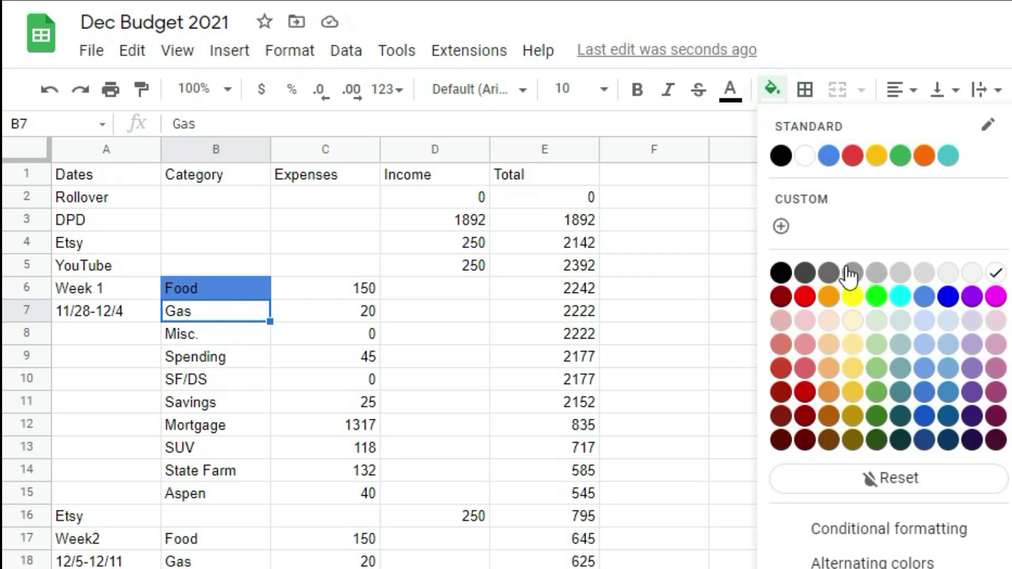
click(876, 297)
Color the Week 1 Misc. cell B8 yellow and the Spending cell B9 orange
click(218, 335)
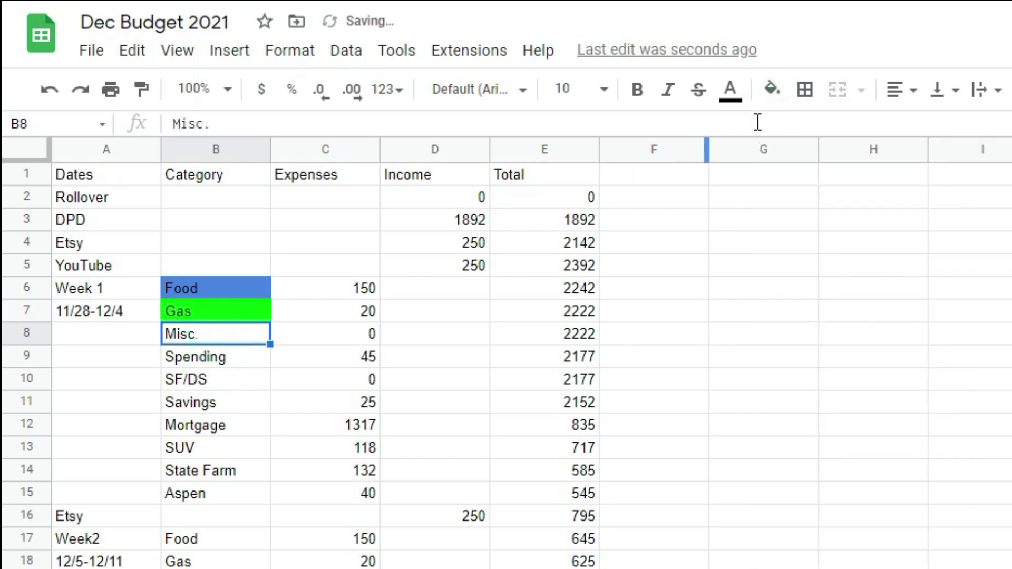
click(772, 91)
click(853, 298)
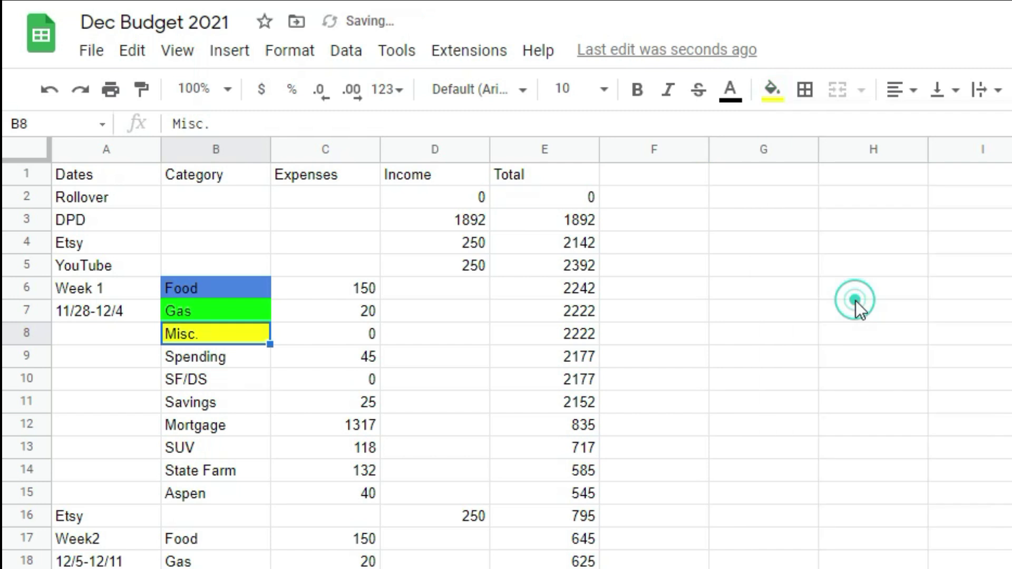
click(218, 357)
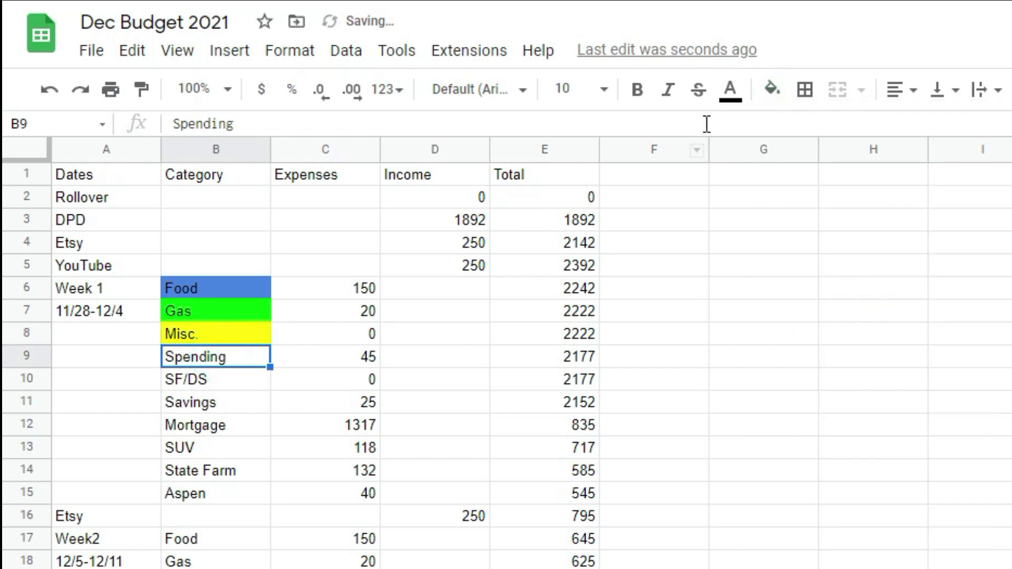
click(783, 96)
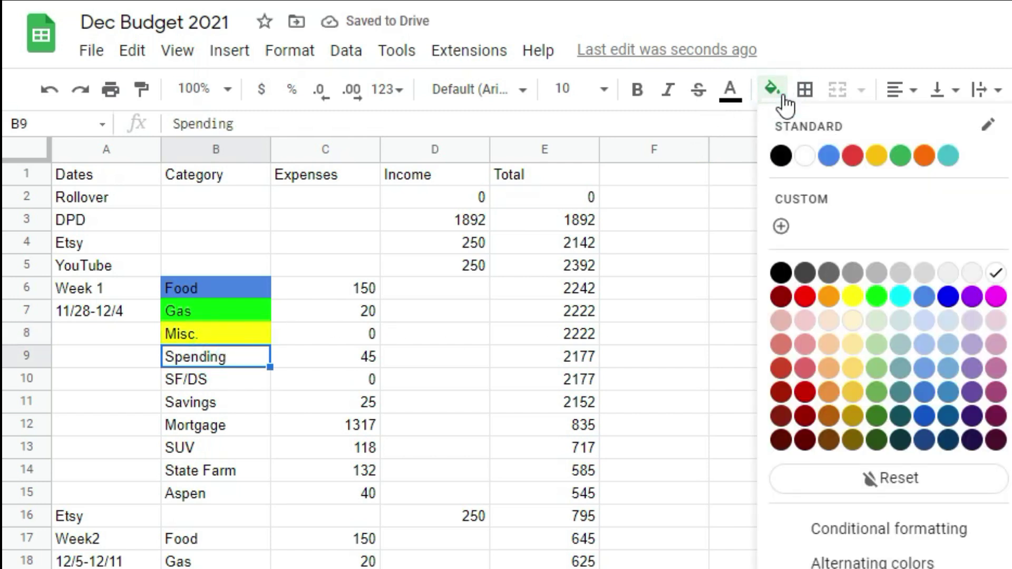
click(827, 297)
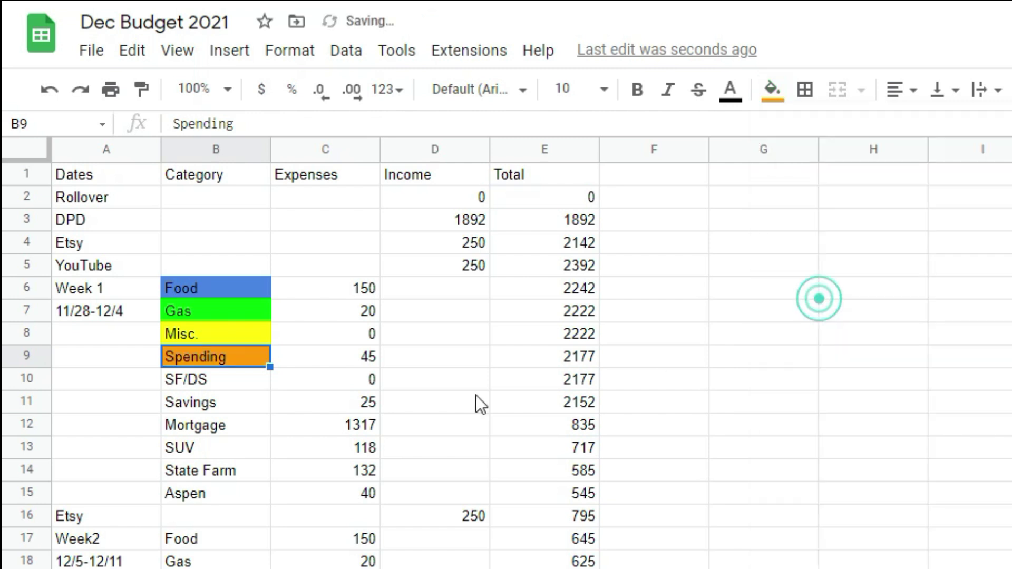
Color the Week 1 SF/DS cell B10 red and the Savings cell B11 blue
click(250, 384)
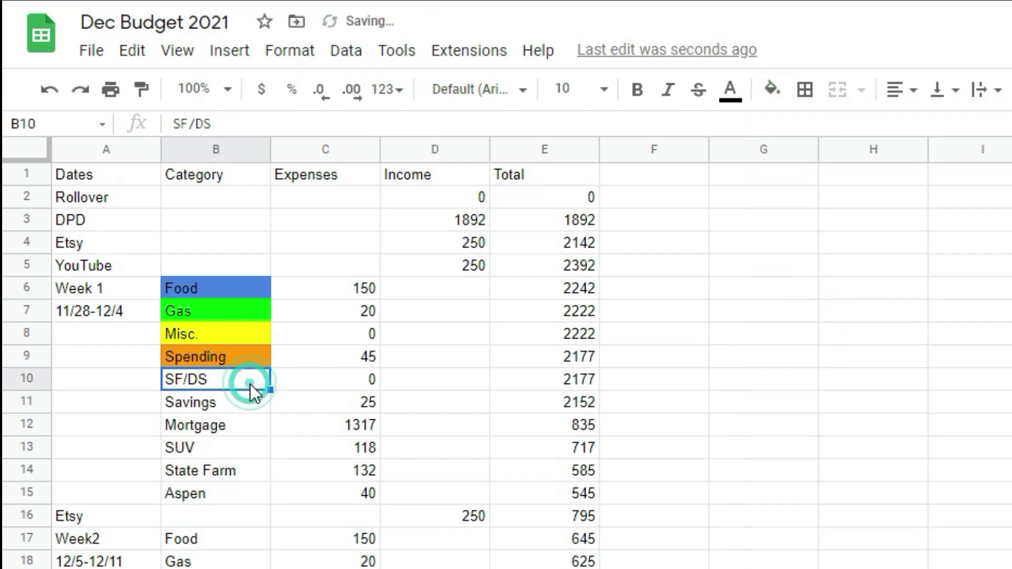
click(771, 94)
click(801, 298)
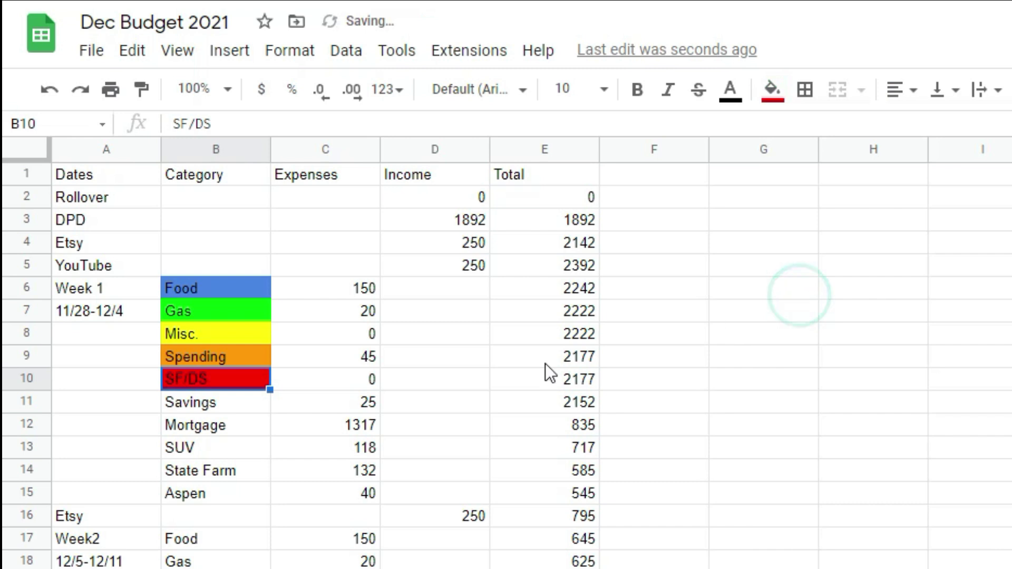
click(234, 407)
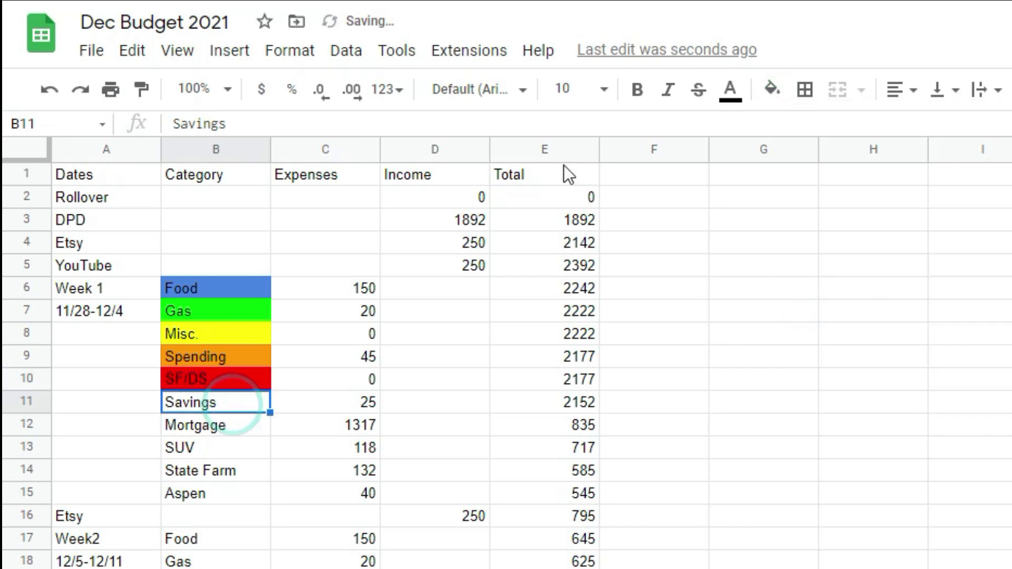
click(771, 89)
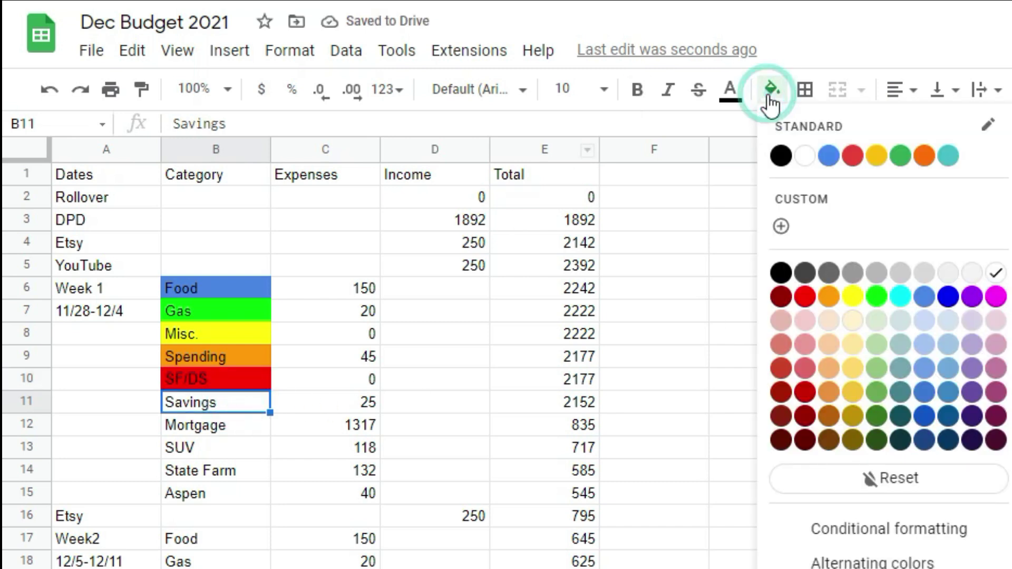
click(947, 296)
Give the Mortgage category cell B12 a light red 2 fill
click(233, 432)
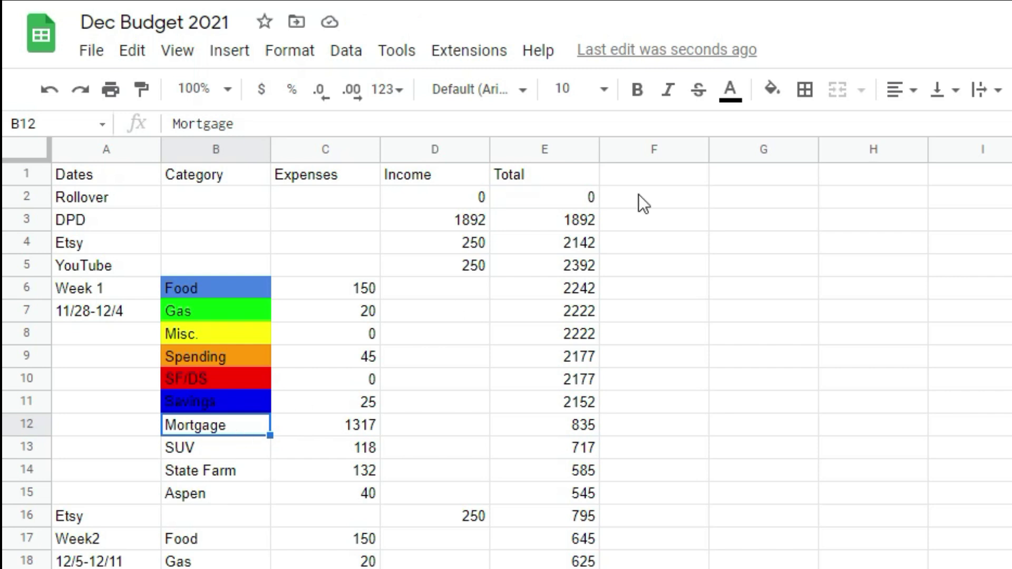
click(774, 90)
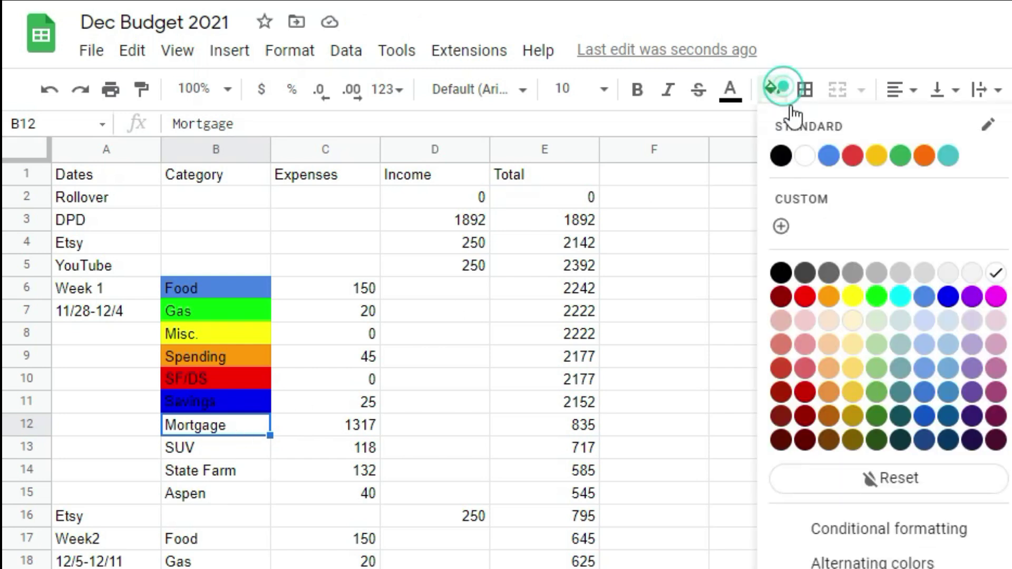
click(804, 323)
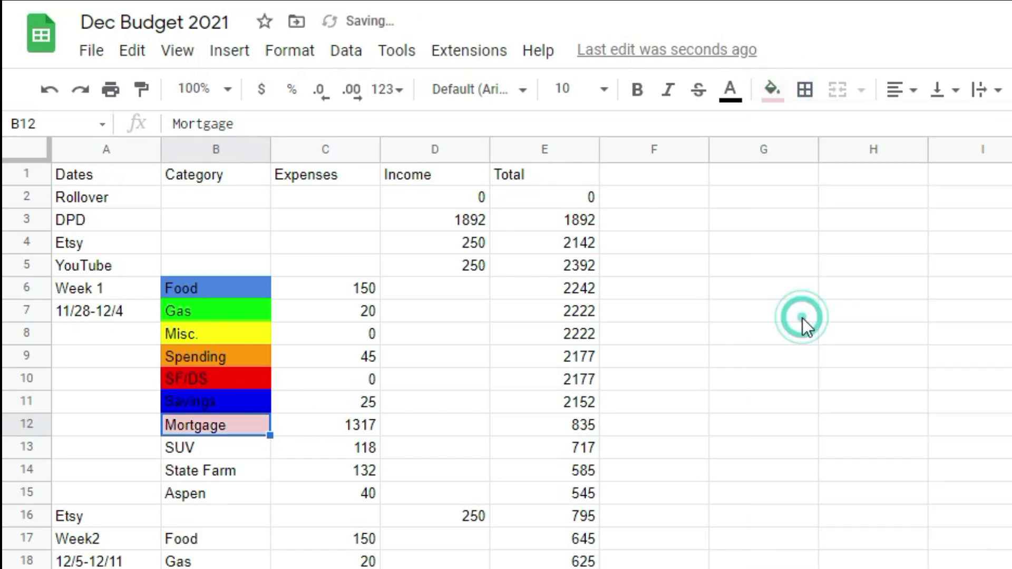
click(771, 95)
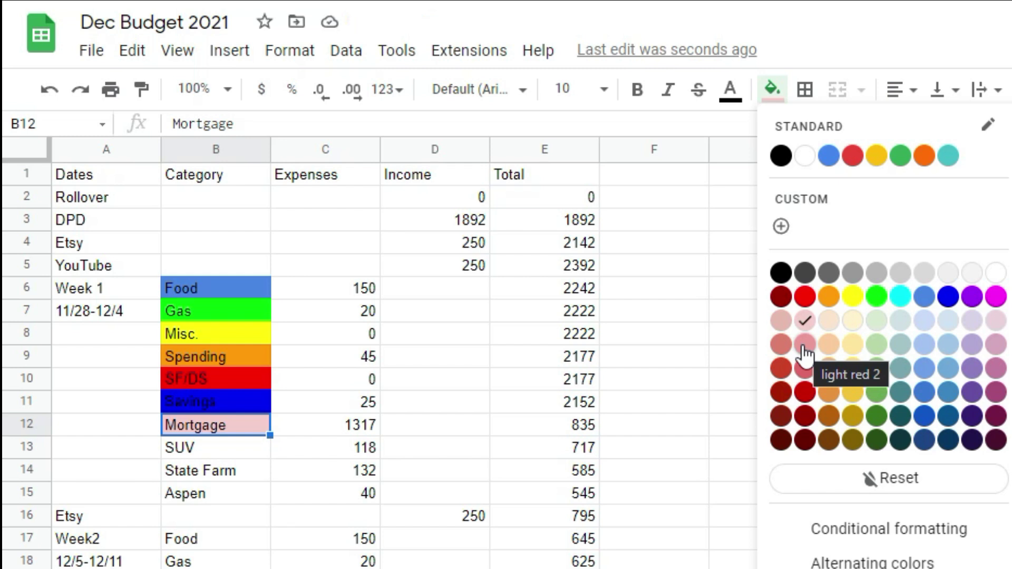
click(805, 351)
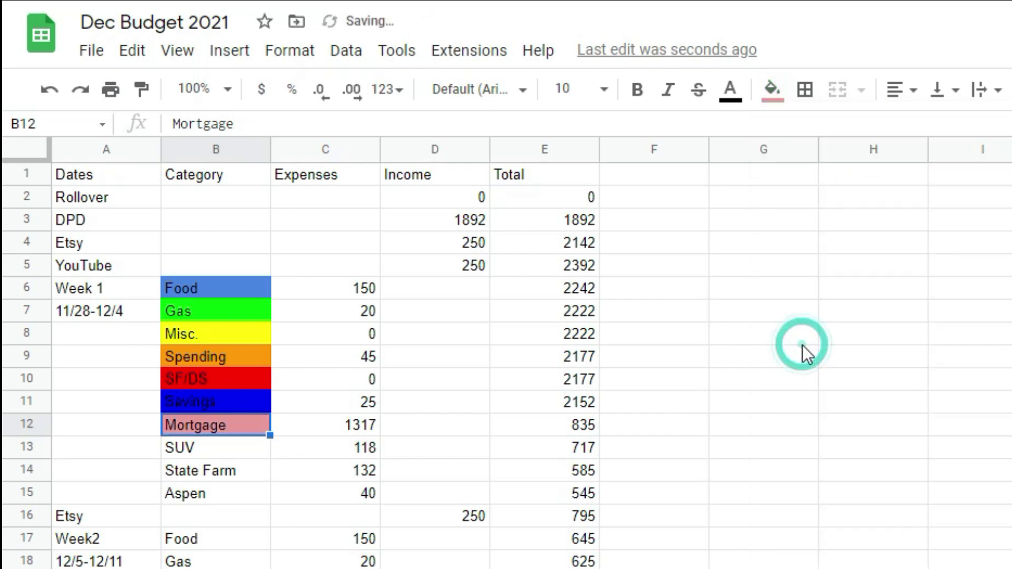
Give the SUV category cell B13 a light magenta 1 fill
click(207, 451)
click(774, 91)
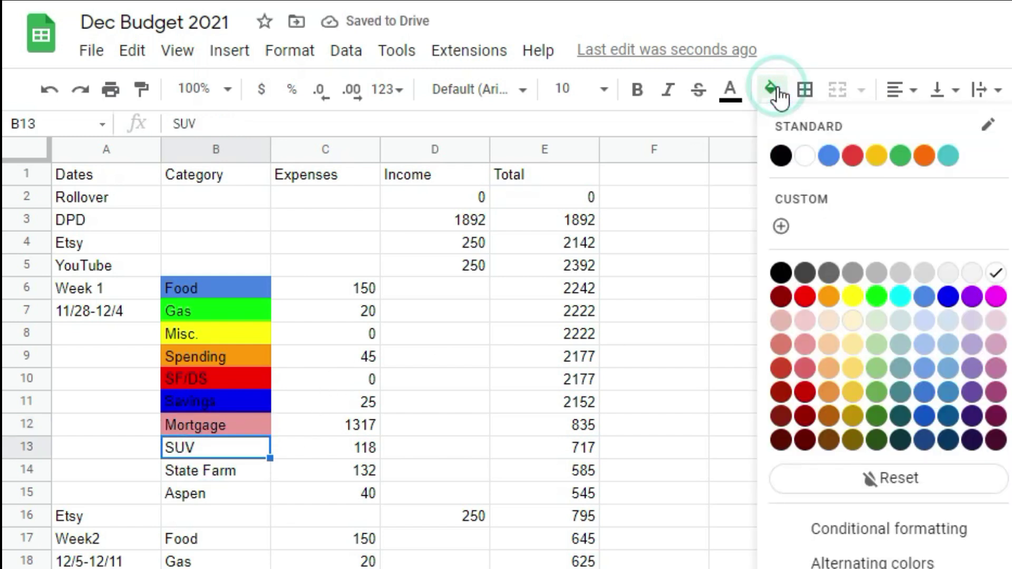
click(995, 297)
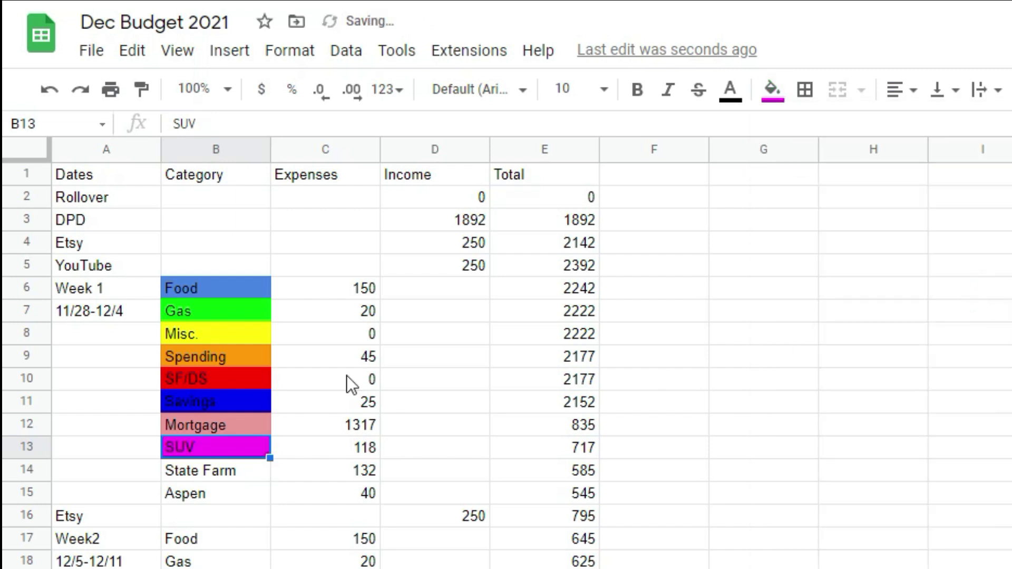
click(773, 90)
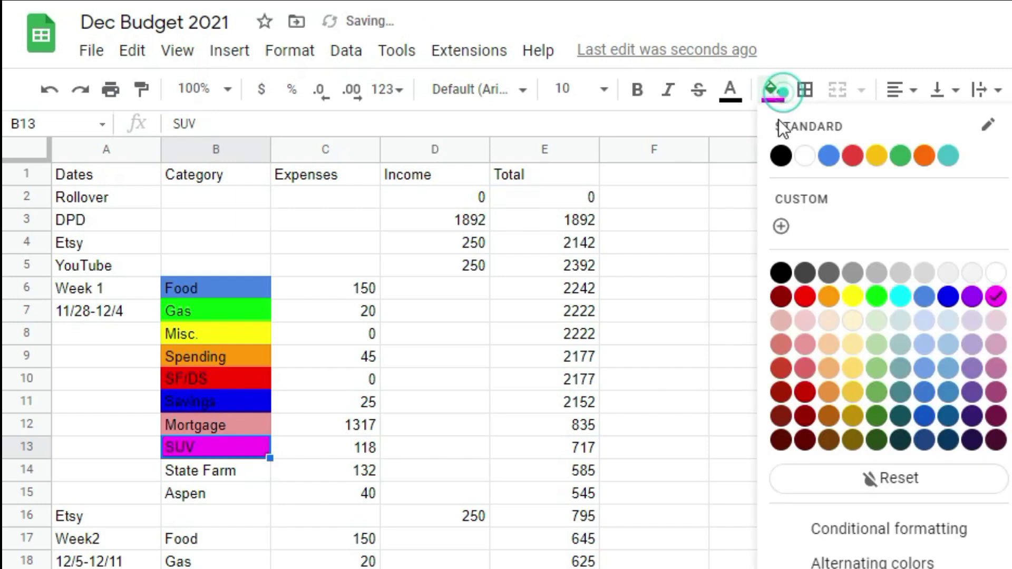
click(995, 368)
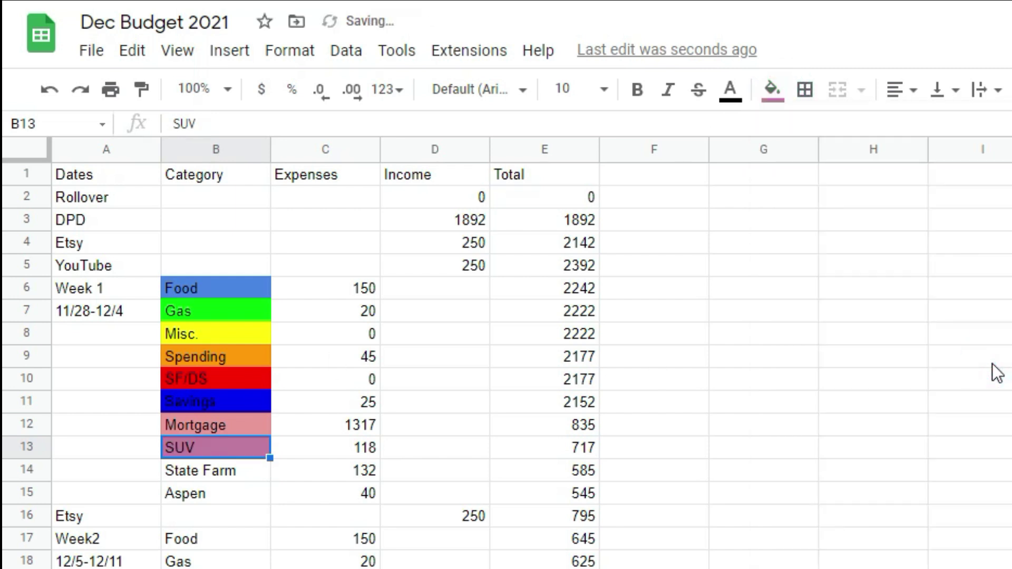
Change the fill of the SUV category cell B13 to light red 1
click(242, 530)
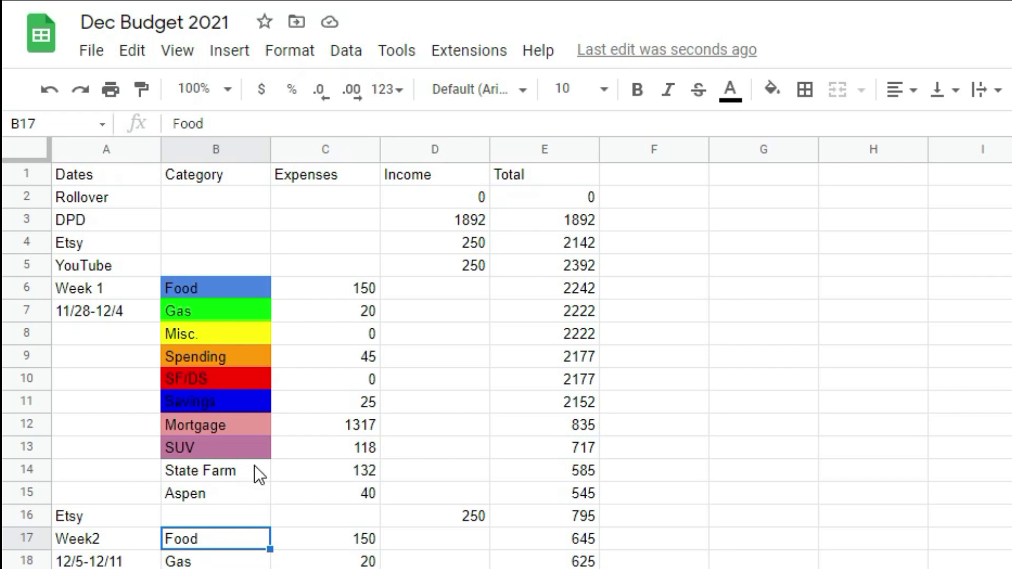
click(251, 455)
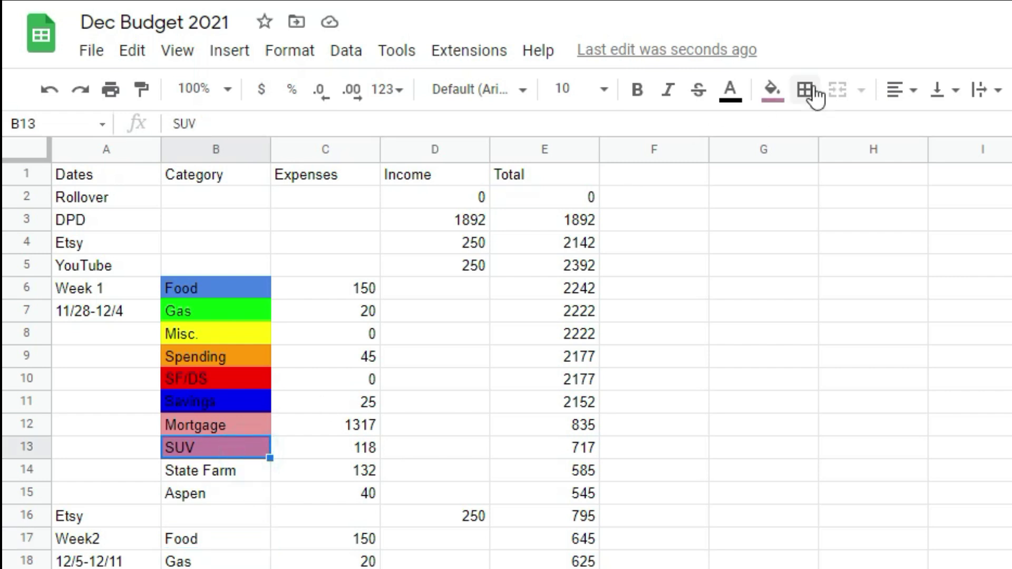
click(782, 103)
click(807, 357)
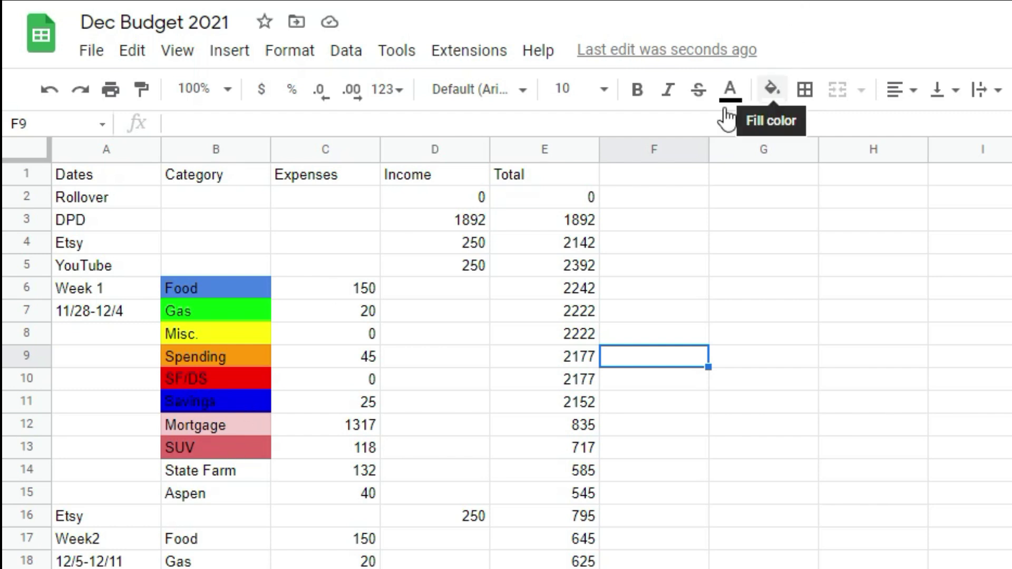
Create the custom pink fill color #F48BA9 and apply it to the empty cell F9
click(771, 90)
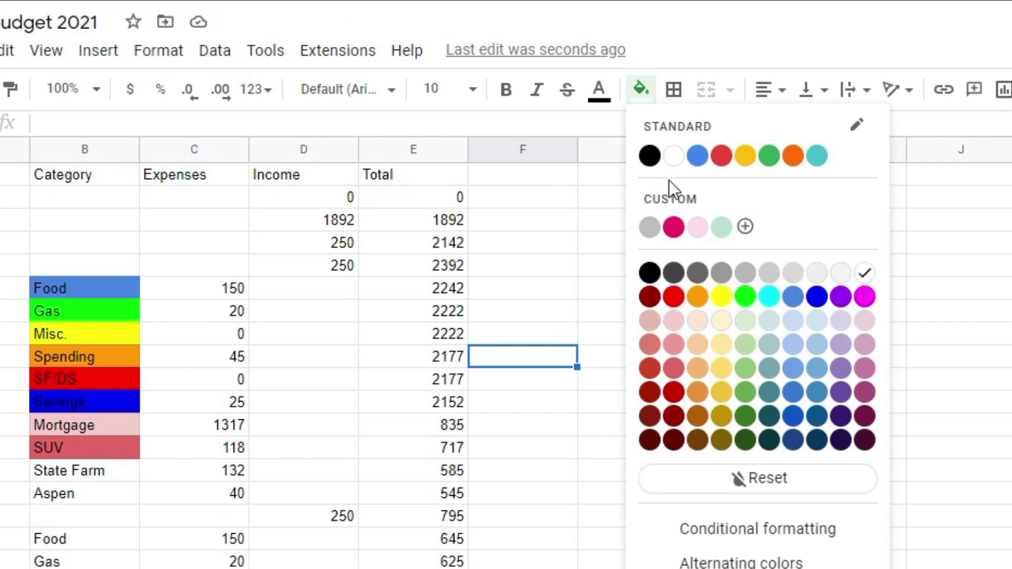
click(746, 227)
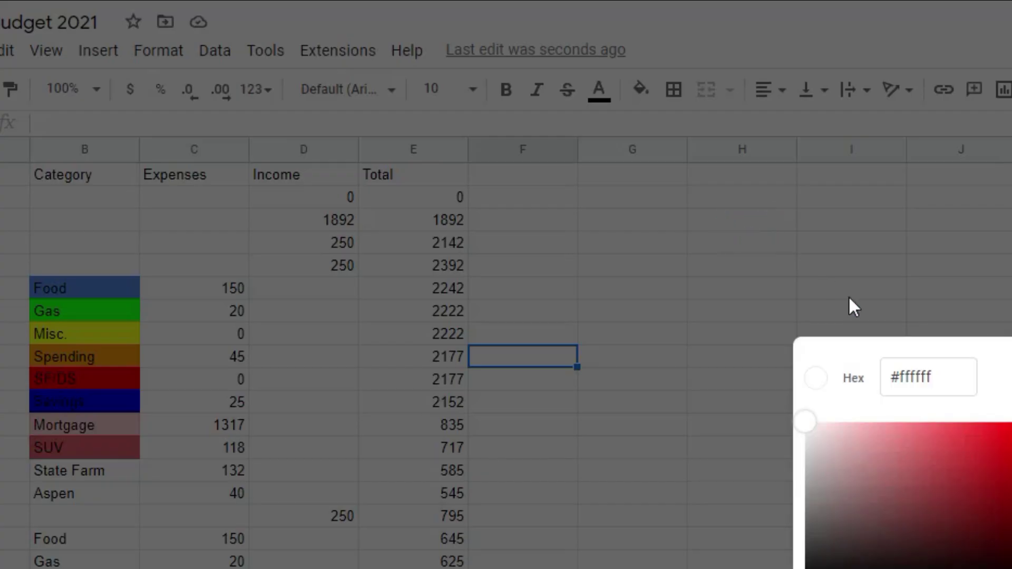
click(944, 378)
double_click(943, 378)
click(944, 378)
double_click(944, 378)
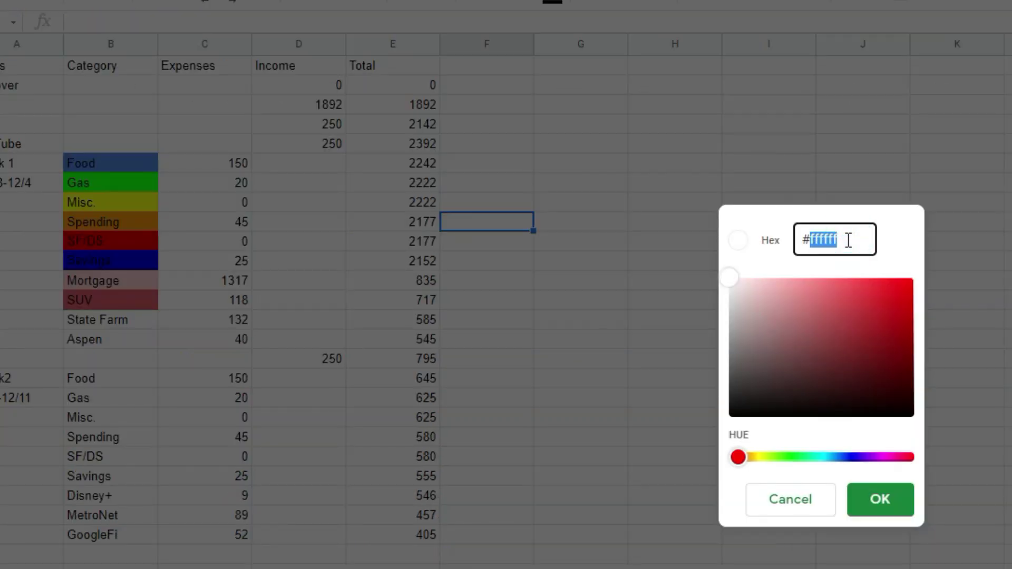
key(BackSpace)
key(BackSpace)
text(#F48B)
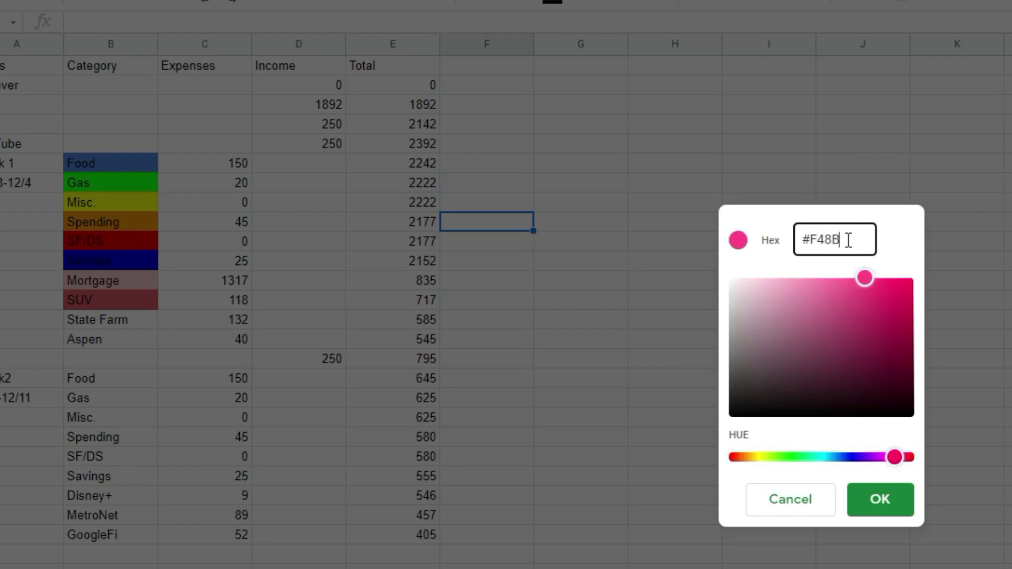
text(A9)
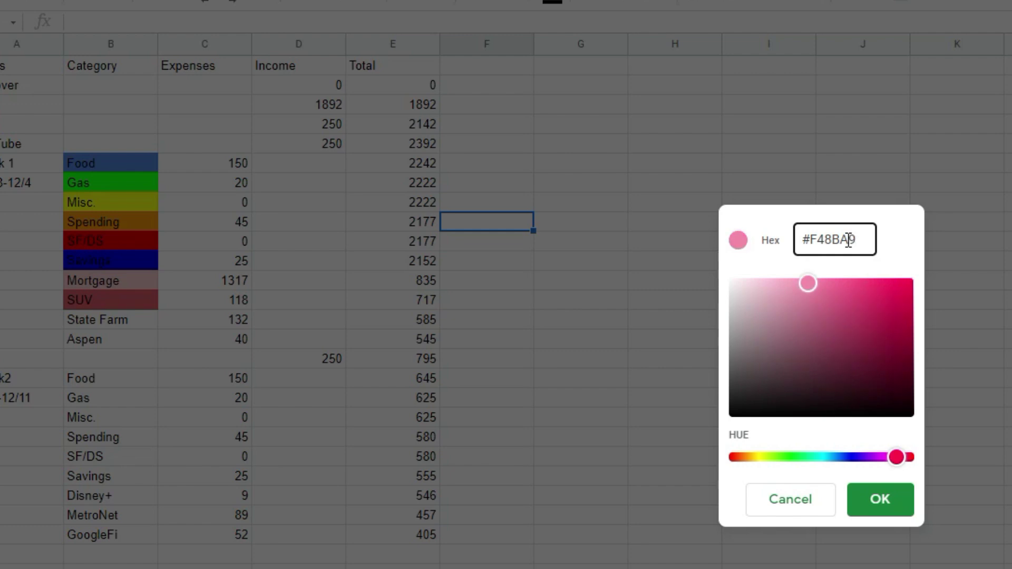
click(896, 514)
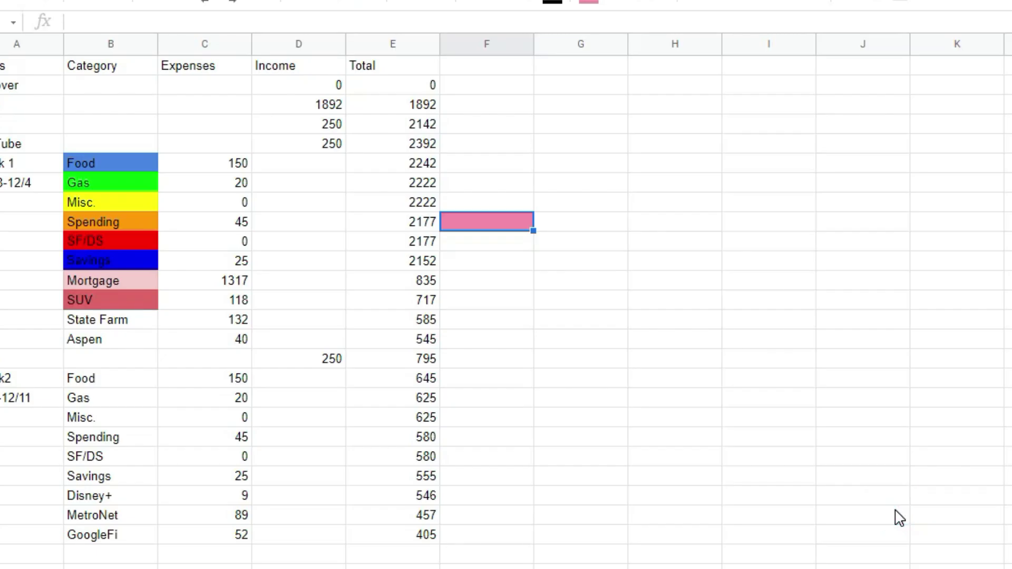
Fill the Mortgage category cell B12 with the custom pink and set cell F9 back to white
click(133, 283)
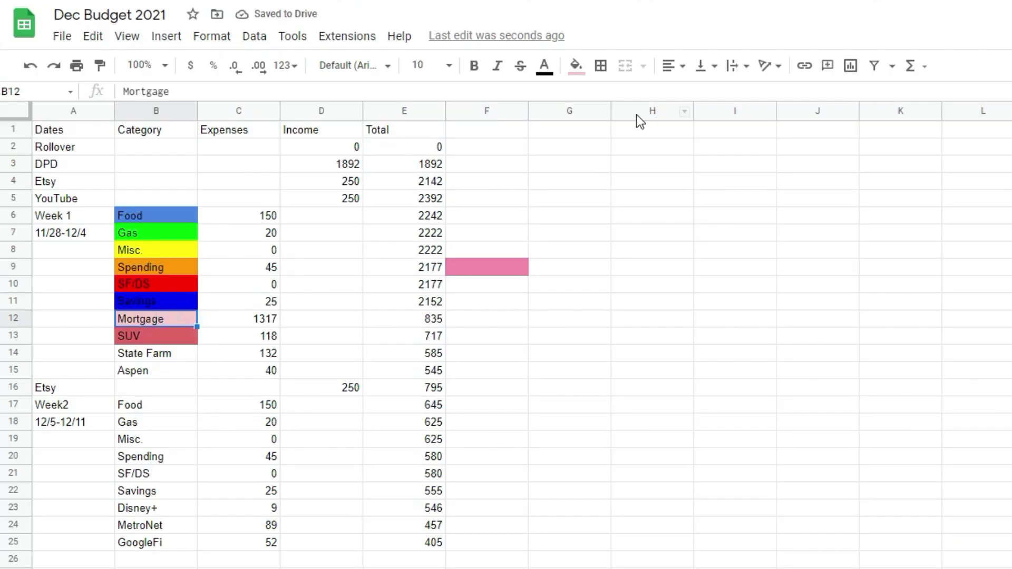
click(572, 66)
click(652, 168)
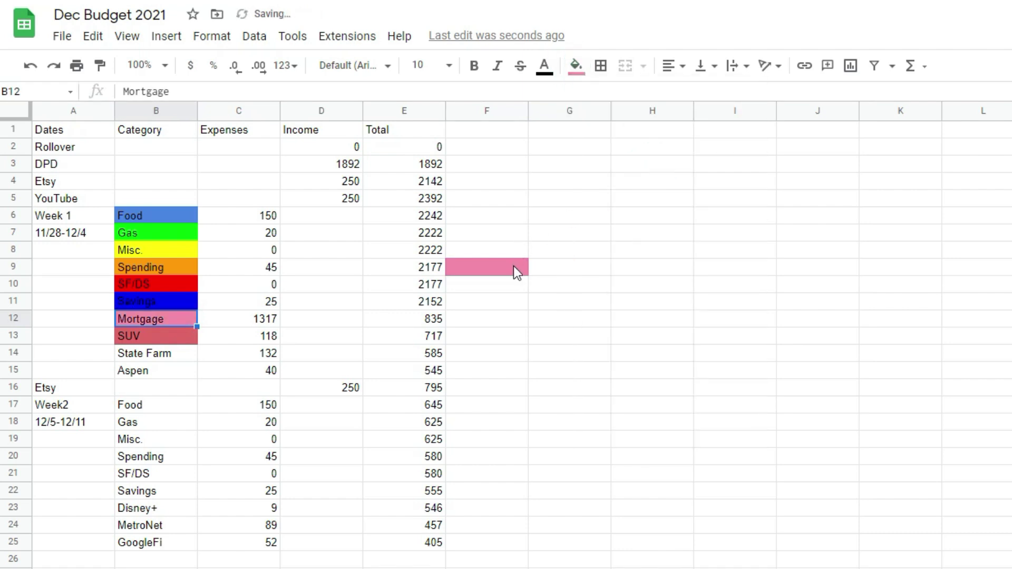
click(515, 267)
click(575, 65)
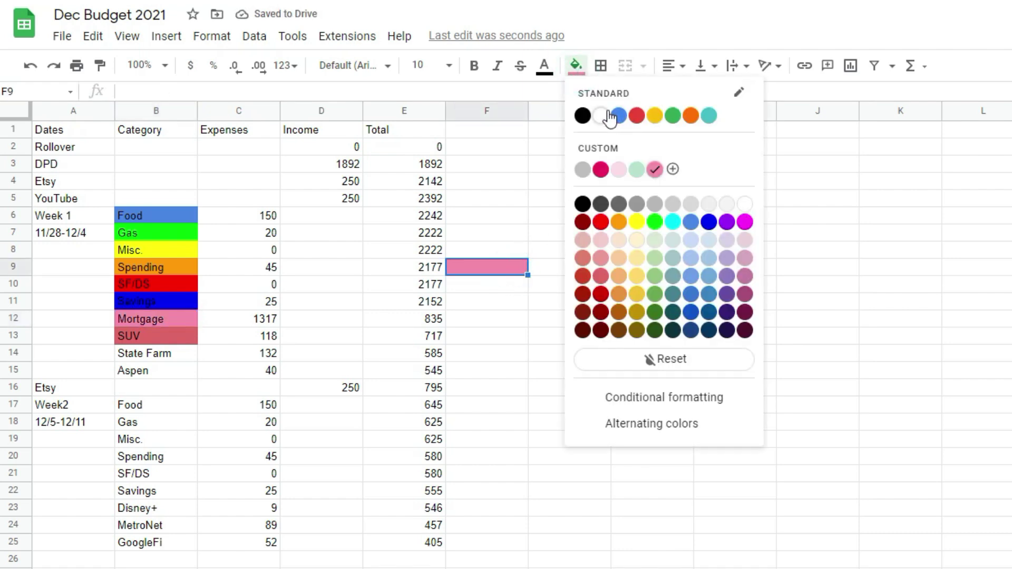
click(600, 115)
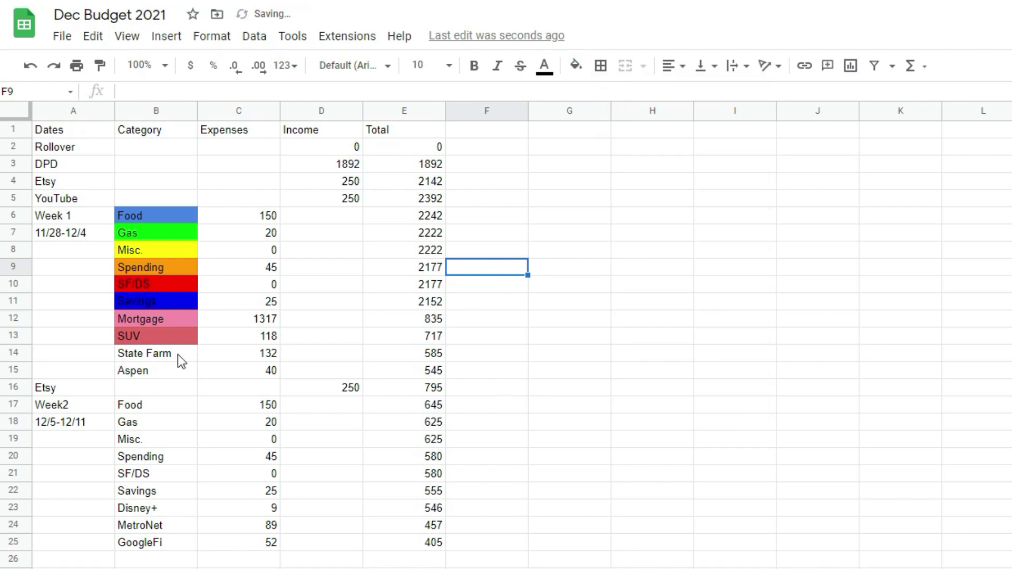
Change the fill of the SUV category cell B13 to the custom pink
click(172, 339)
click(576, 65)
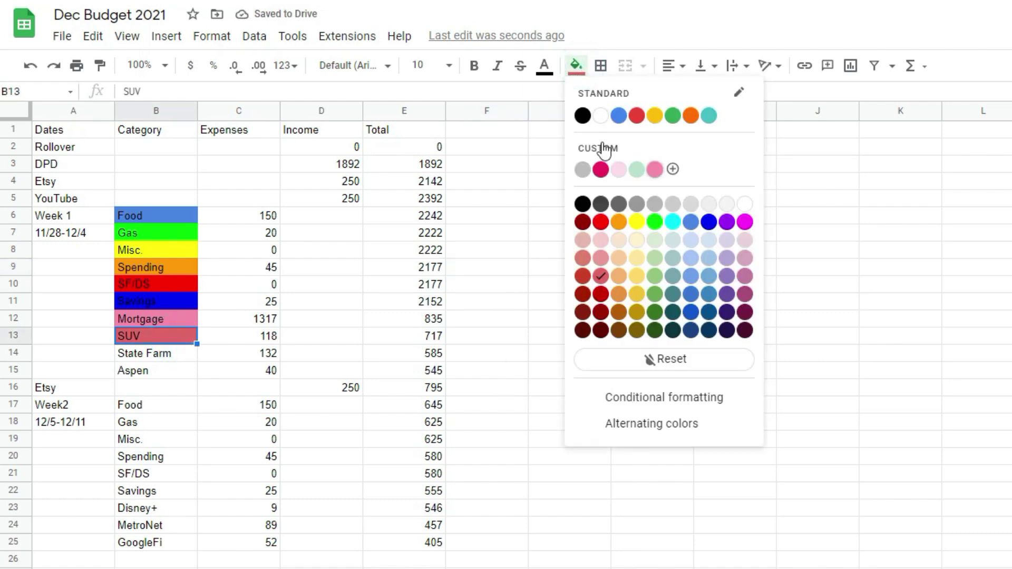
click(654, 170)
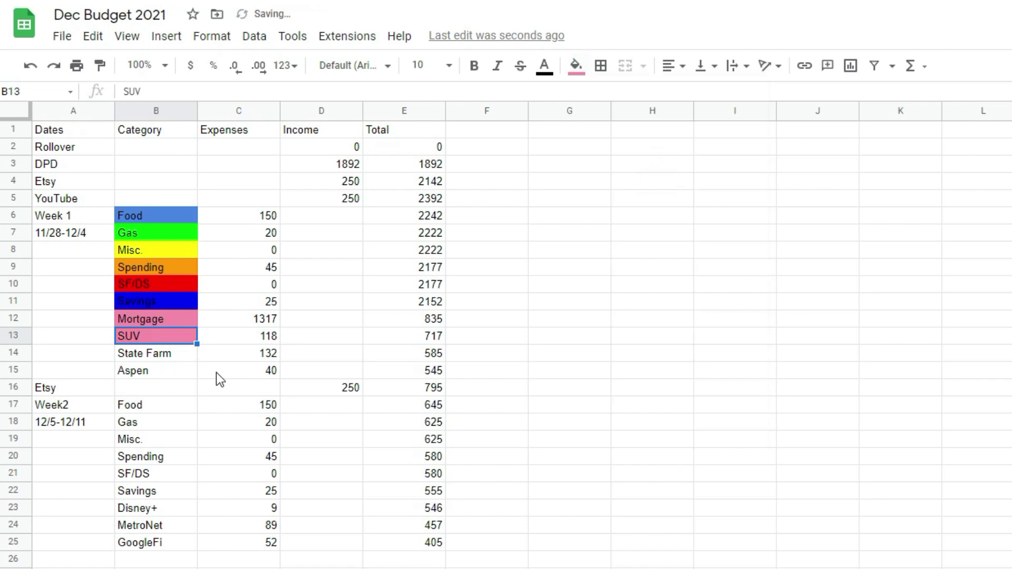
Create the custom purple fill color #936ED4 and apply it to the State Farm category cell B14
click(168, 354)
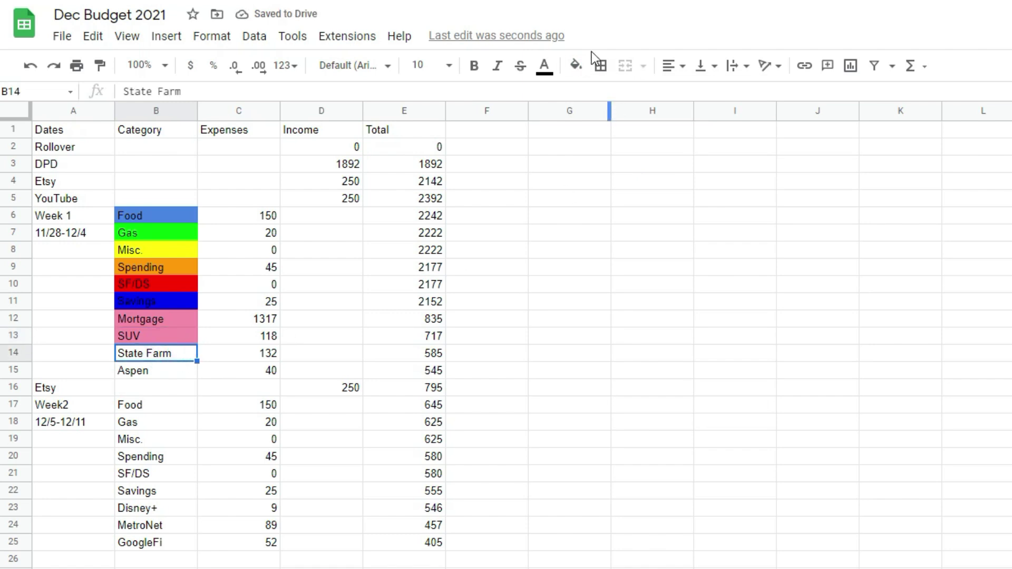
click(577, 66)
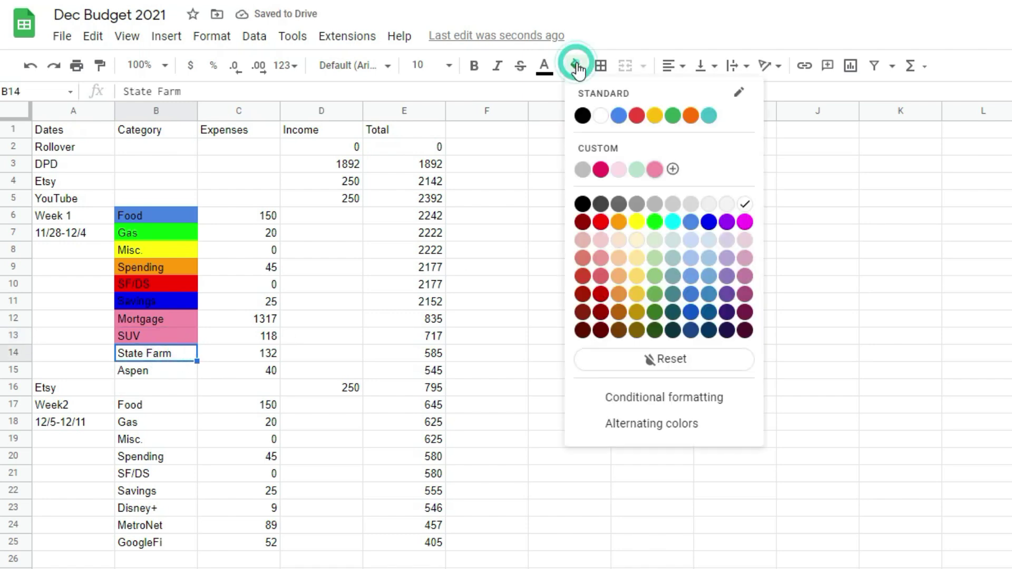
click(675, 170)
click(798, 271)
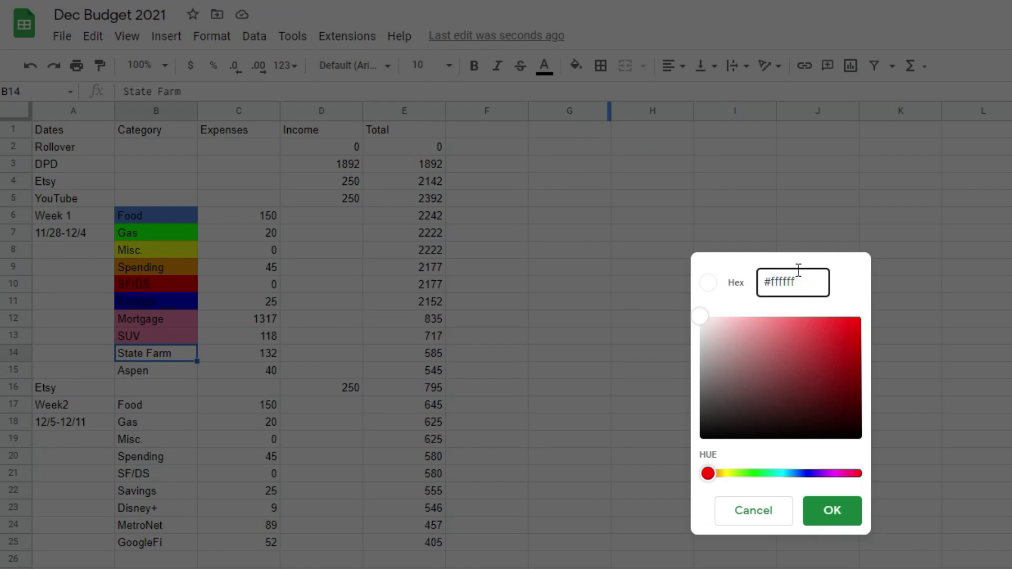
double_click(806, 273)
key(BackSpace)
text(936ED4)
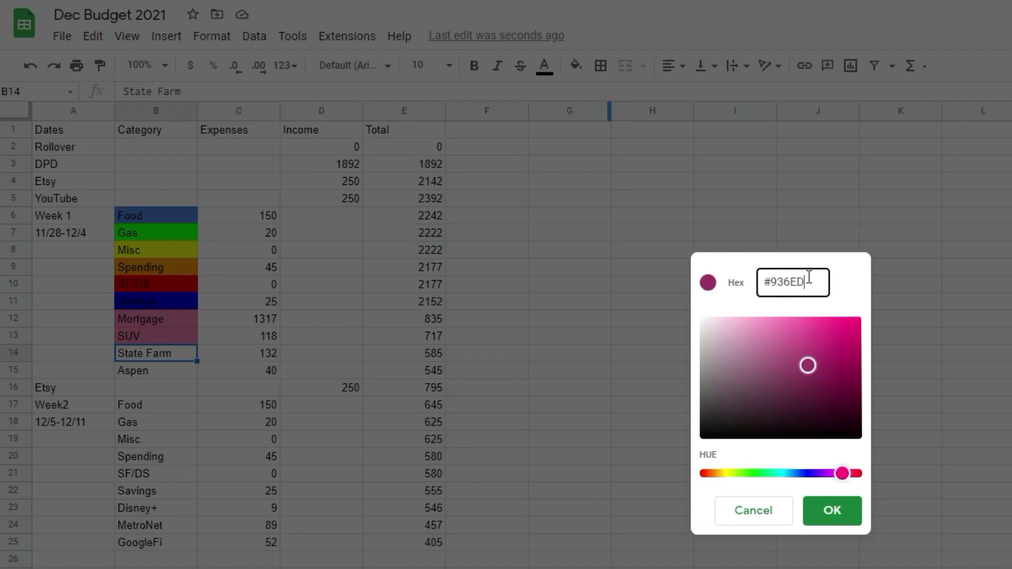
click(854, 512)
Fill the Aspen category cell B15 with the custom purple
click(174, 372)
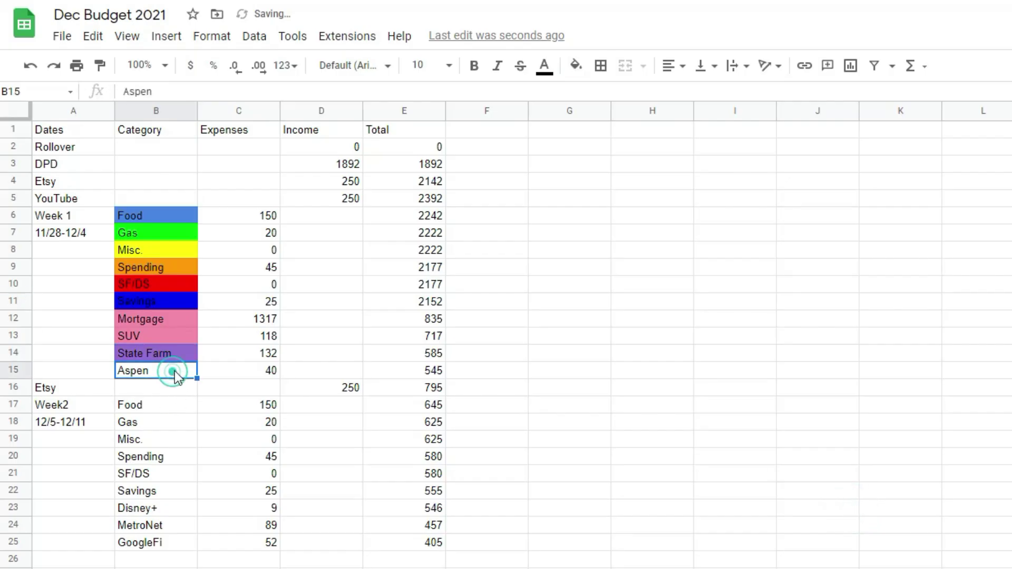
click(587, 66)
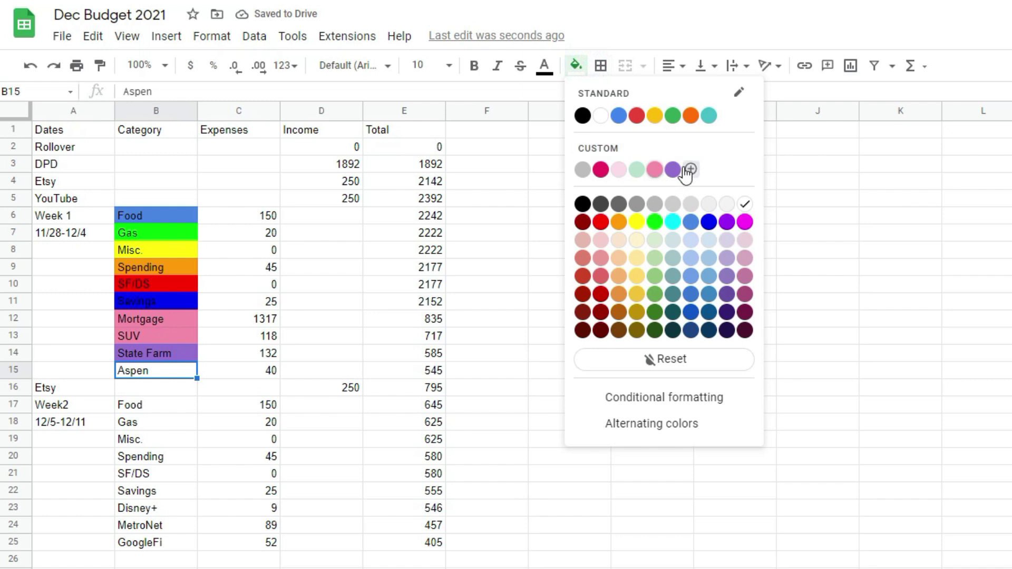
click(676, 172)
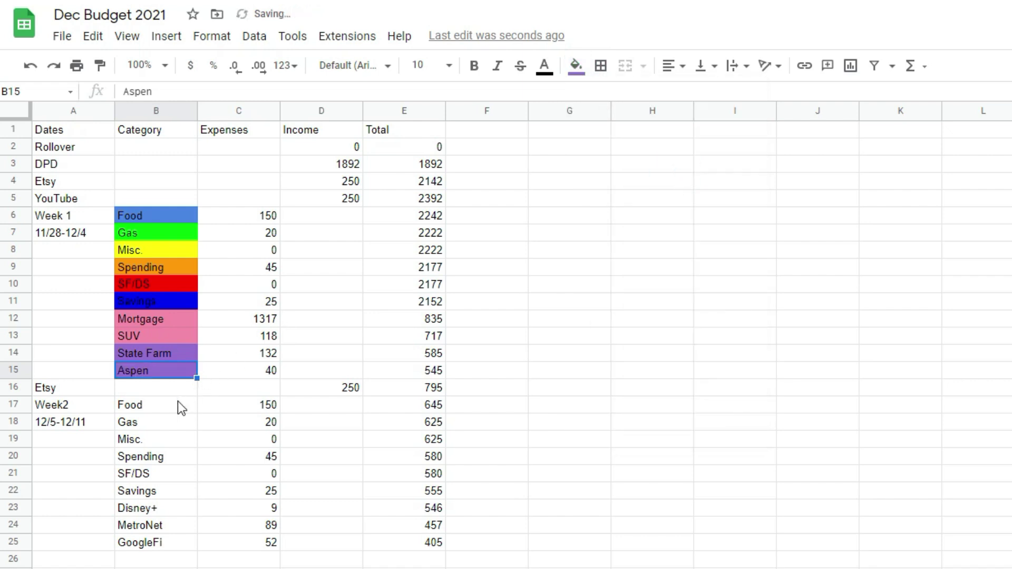
Color the Week 2 Food cell B17 standard blue and the Gas cell B18 green
click(156, 407)
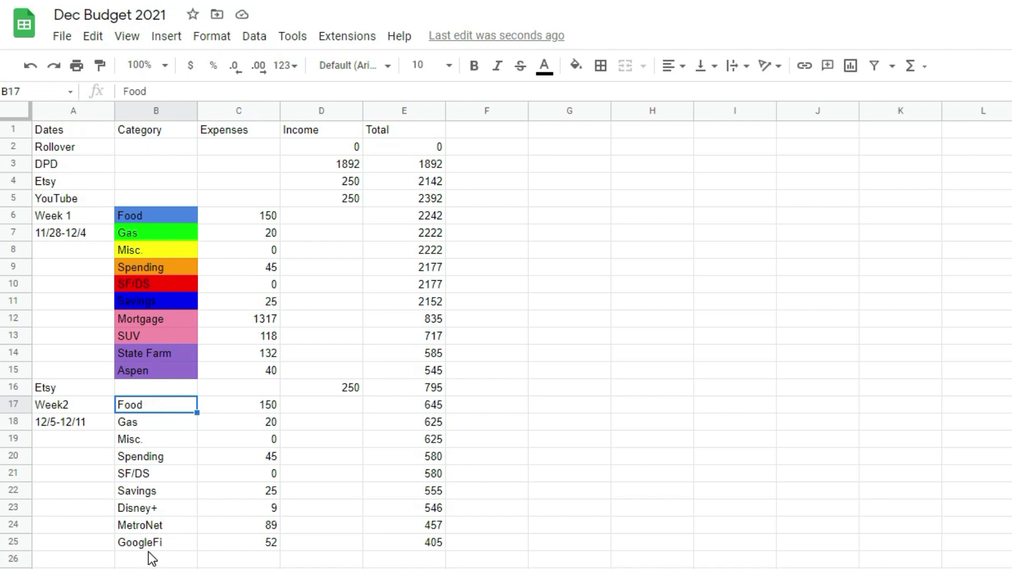
click(579, 68)
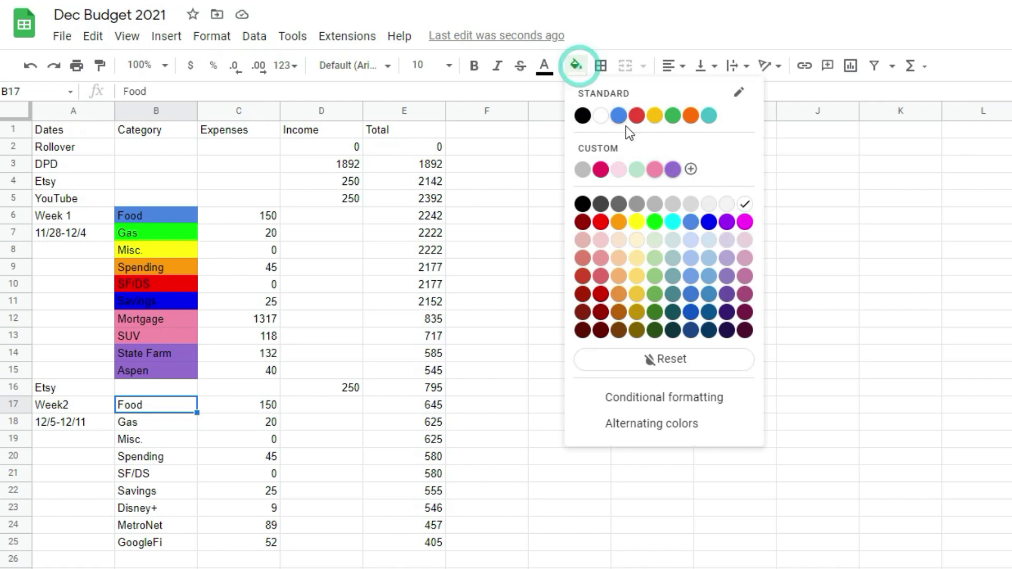
click(618, 114)
click(168, 424)
click(578, 68)
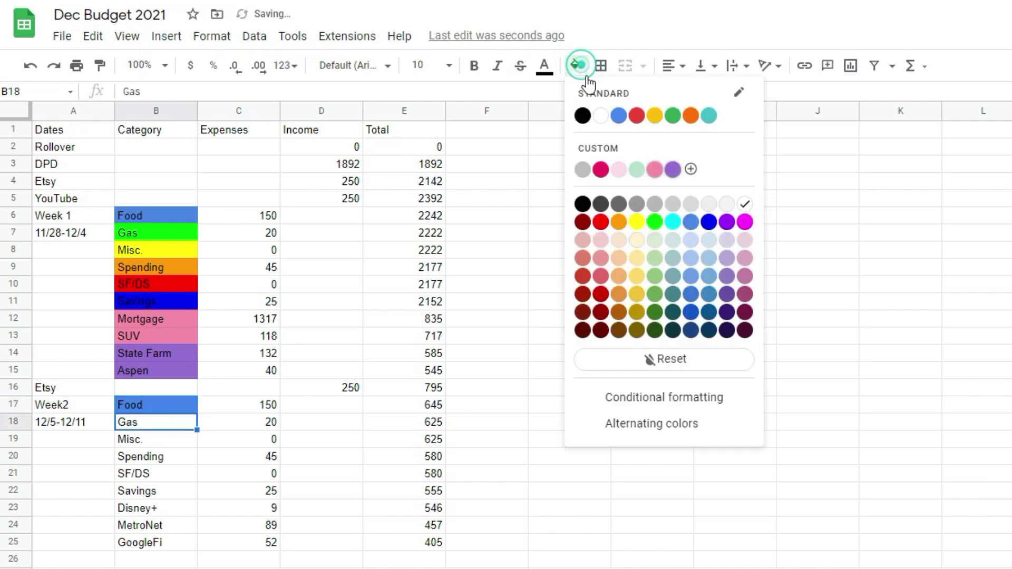
click(655, 222)
Color the Week 2 cells to match Week 1: Misc. B19 yellow, Spending B20 orange, SF/DS B21 red and Savings B22 blue
click(165, 440)
click(578, 68)
click(637, 222)
click(164, 457)
click(579, 68)
click(708, 222)
Fill the Week 2 Disney+, MetroNet and GoogleFi cells B23 to B25 with the custom purple
click(164, 508)
click(578, 68)
click(672, 169)
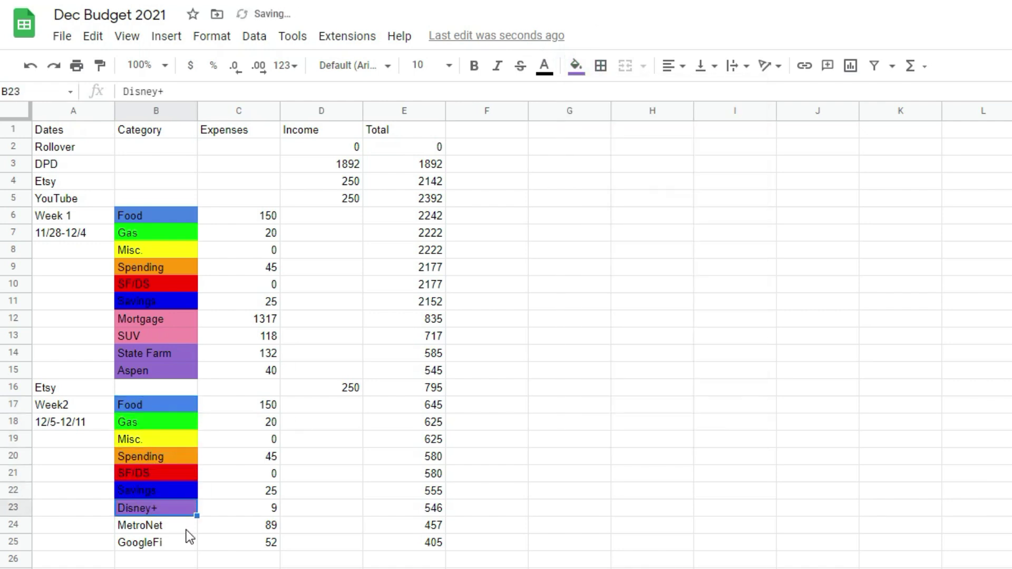
click(186, 530)
click(579, 67)
click(673, 169)
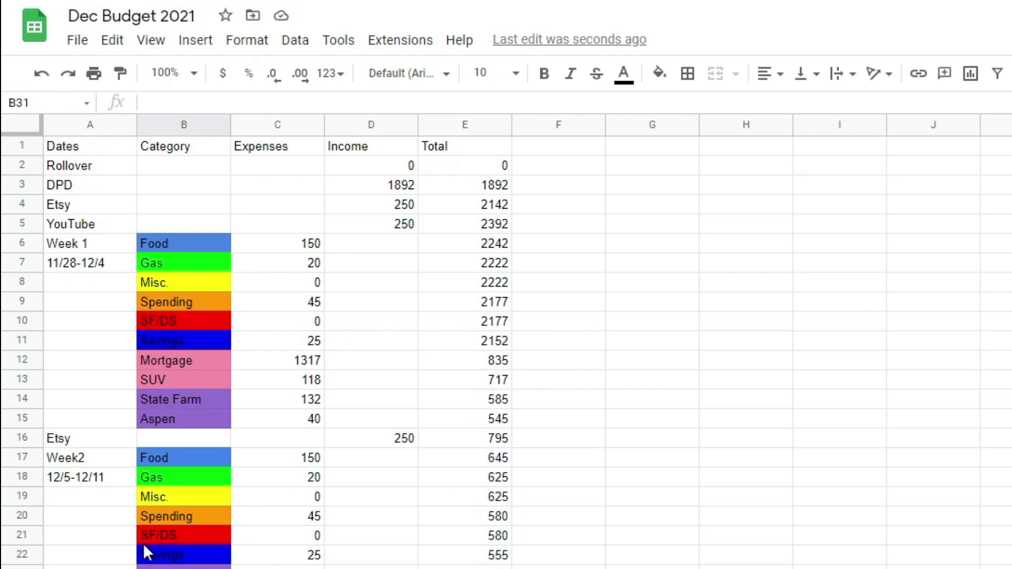
Delete row 21, the Week 2 SF/DS row
click(20, 536)
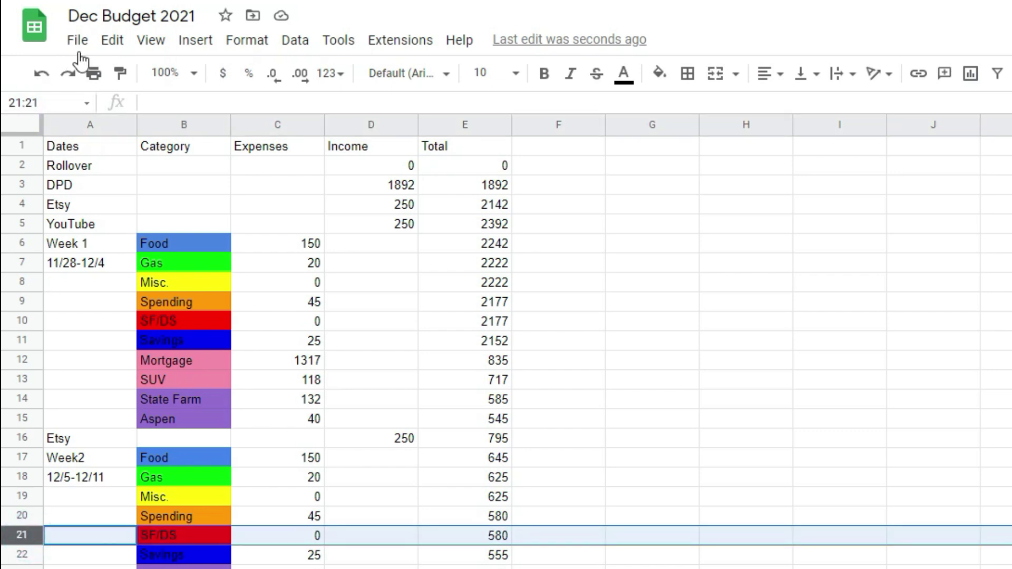
click(113, 48)
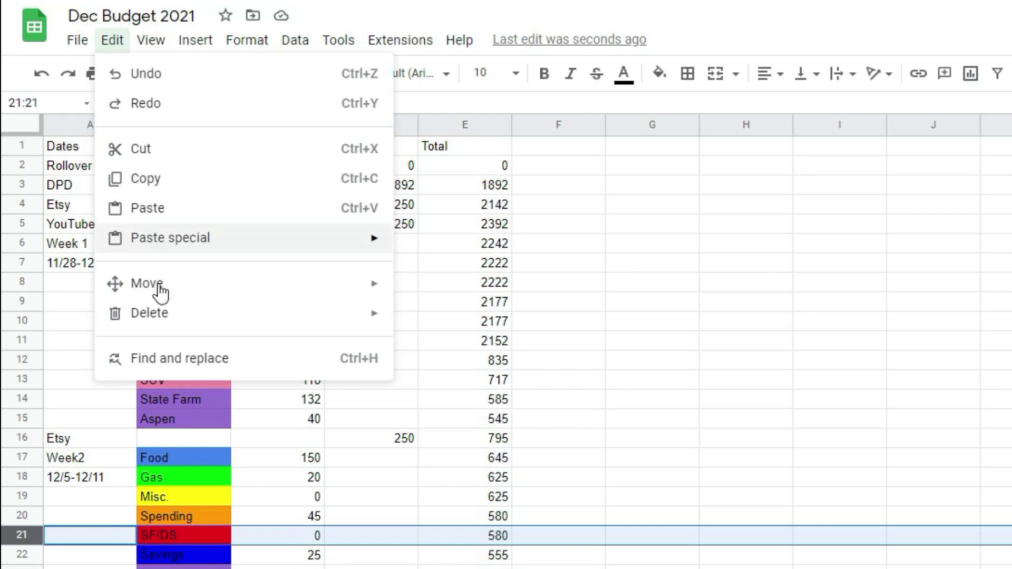
mouse_move(163, 318)
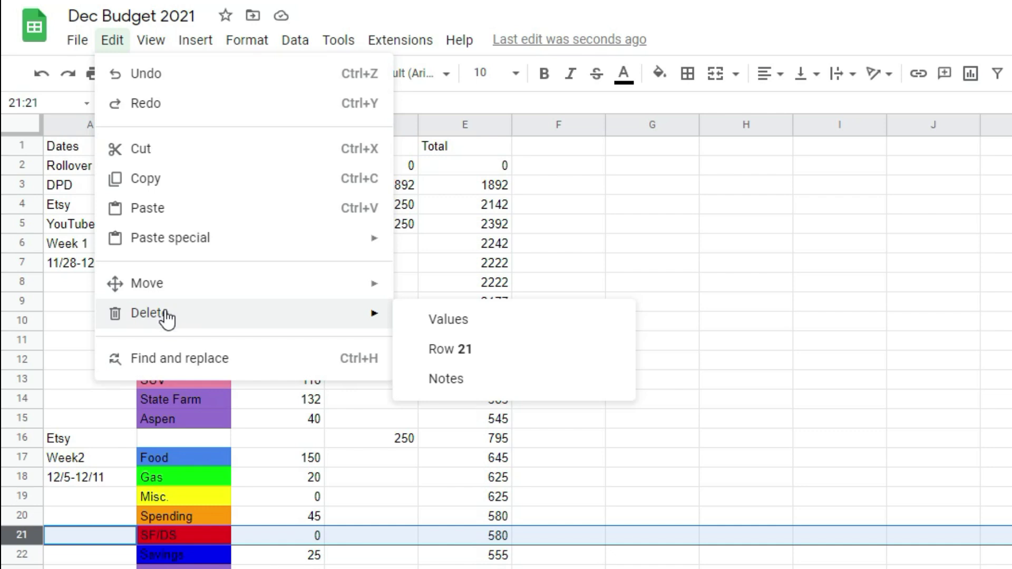
click(167, 317)
click(476, 348)
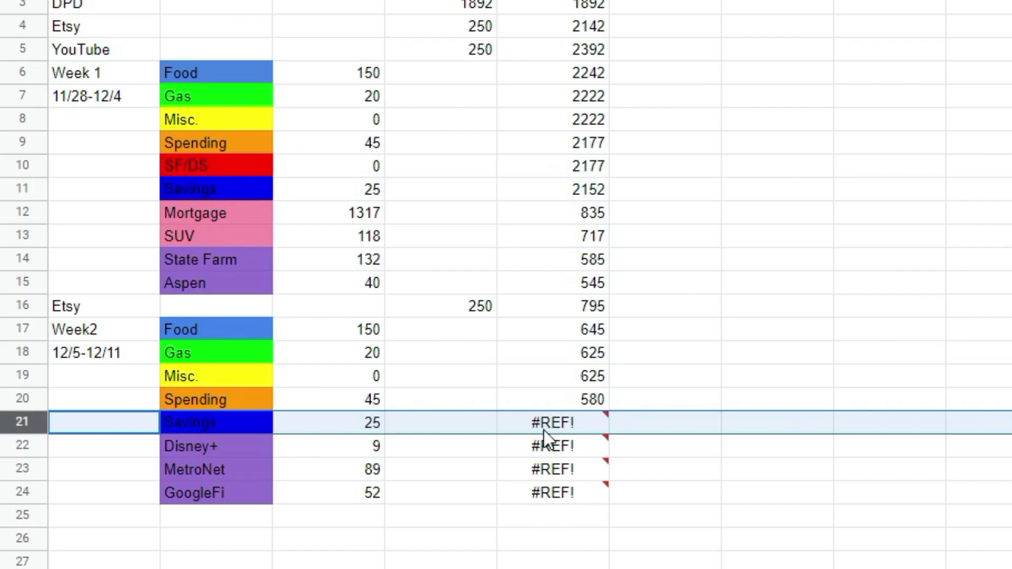
Fill the running total formula in E20 down through the GoogleFi row, E24, to replace the broken references
click(555, 399)
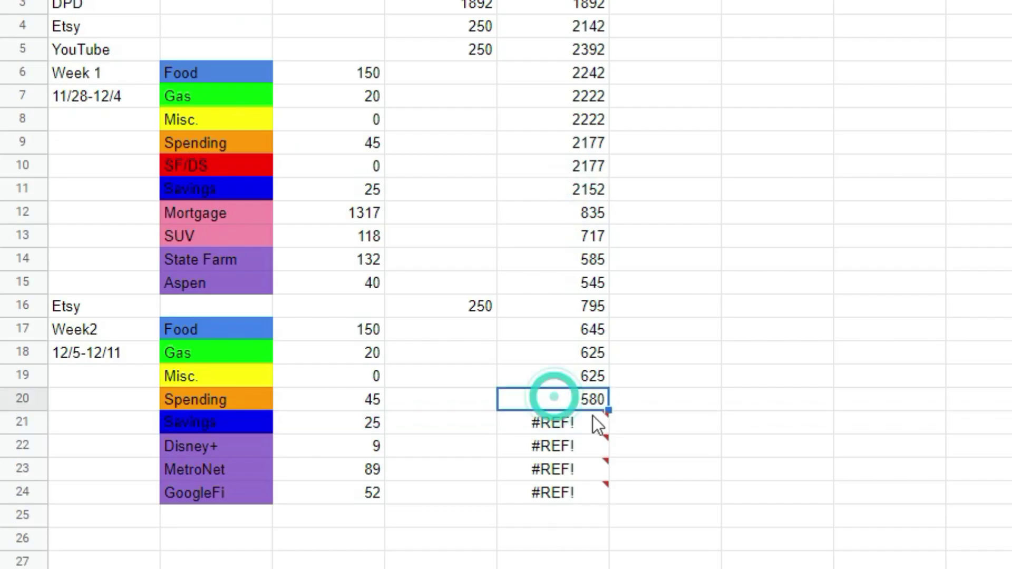
drag(608, 410, 609, 541)
drag(553, 567, 449, 499)
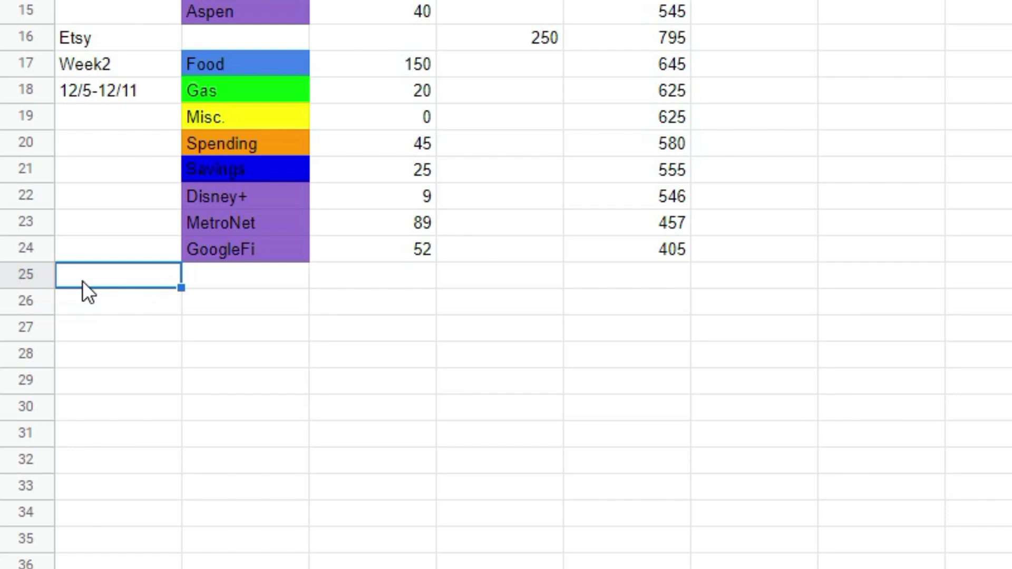
Enter Etsy in A25, Week3 in A26 and the date range 12/12-12/18 in A27
text(Etsy)
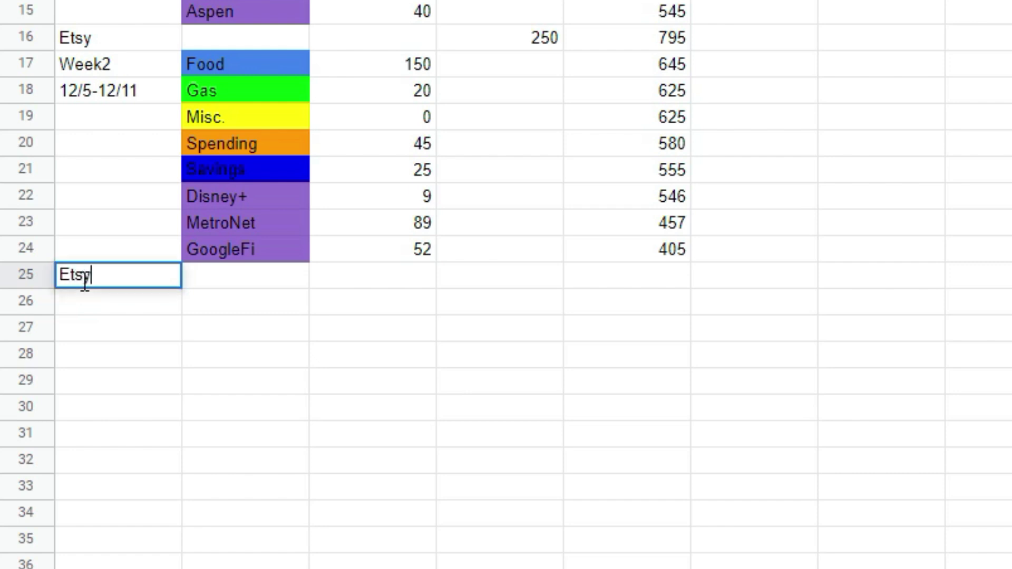
key(Return)
text(Week3)
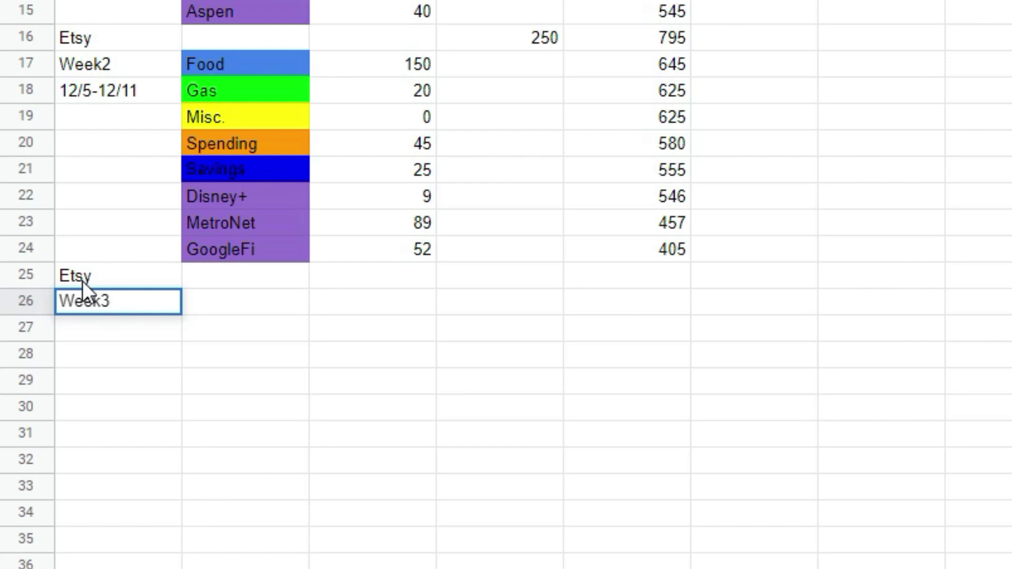
key(Return)
text(12/12-12/18)
key(Tab)
key(Up)
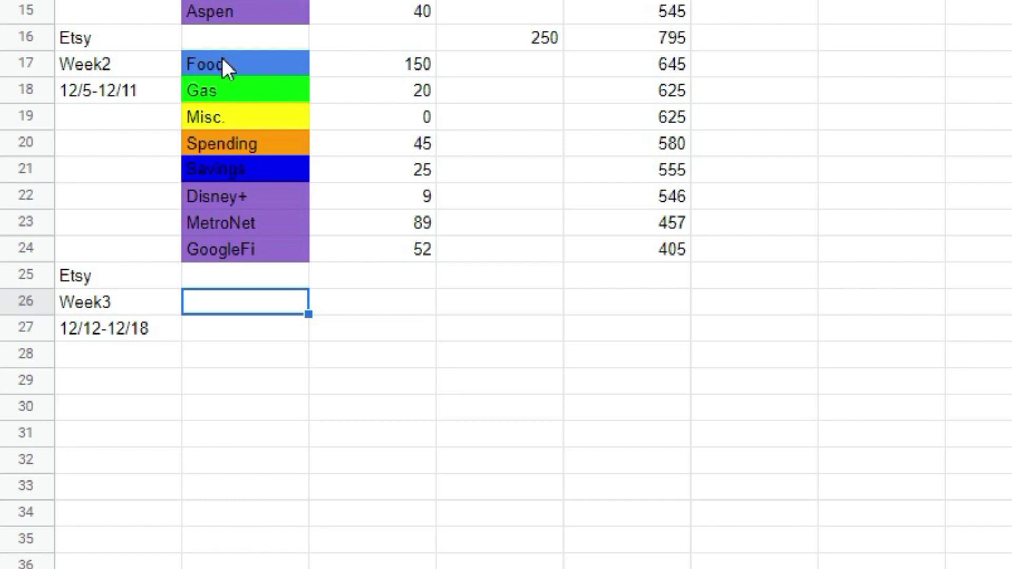
Copy the Week 2 Food through Savings categories and amounts, B17:C21, into the Week 3 block starting at B26
drag(223, 60, 424, 163)
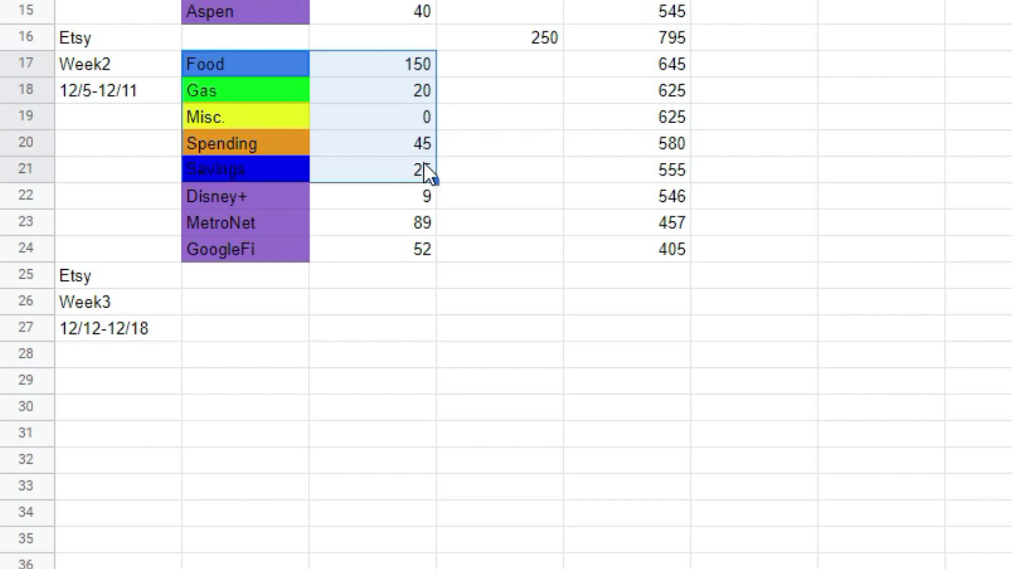
key(ctrl+c)
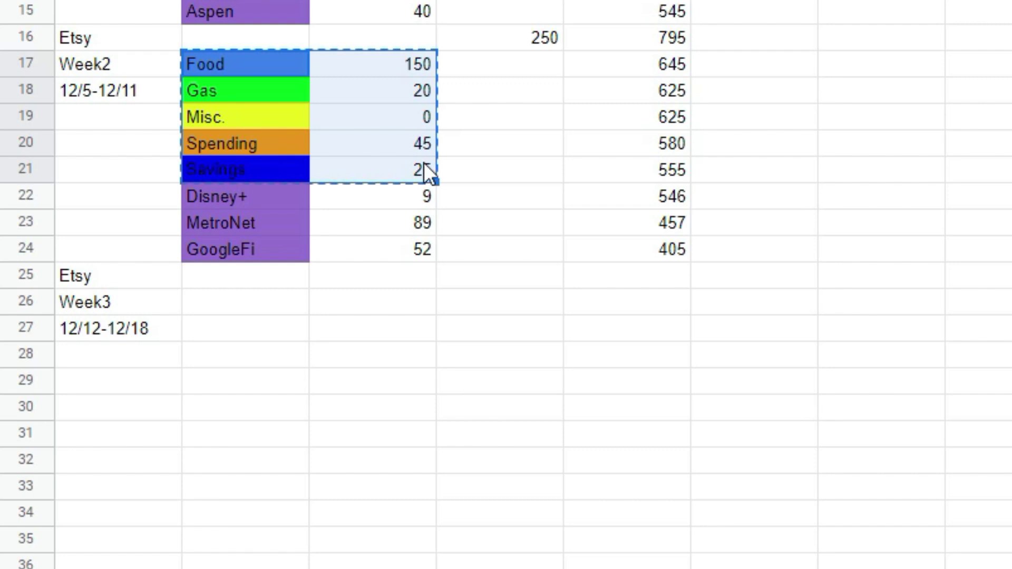
click(220, 306)
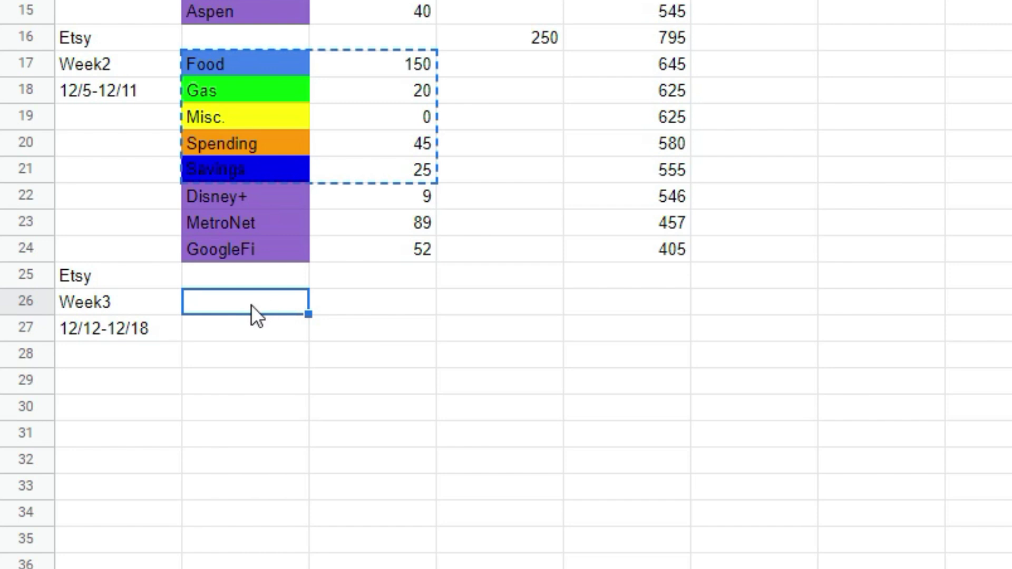
key(ctrl+v)
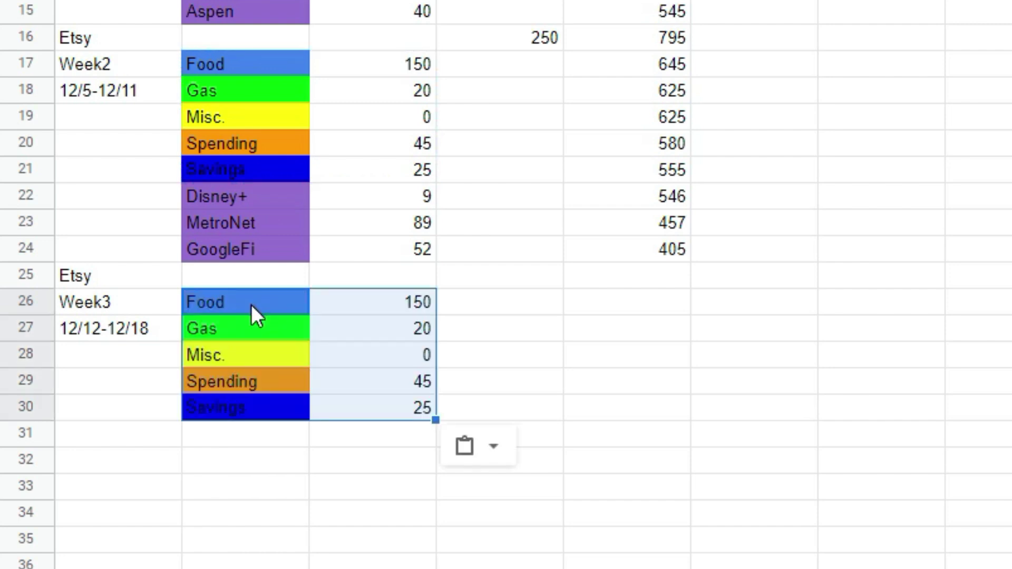
click(585, 421)
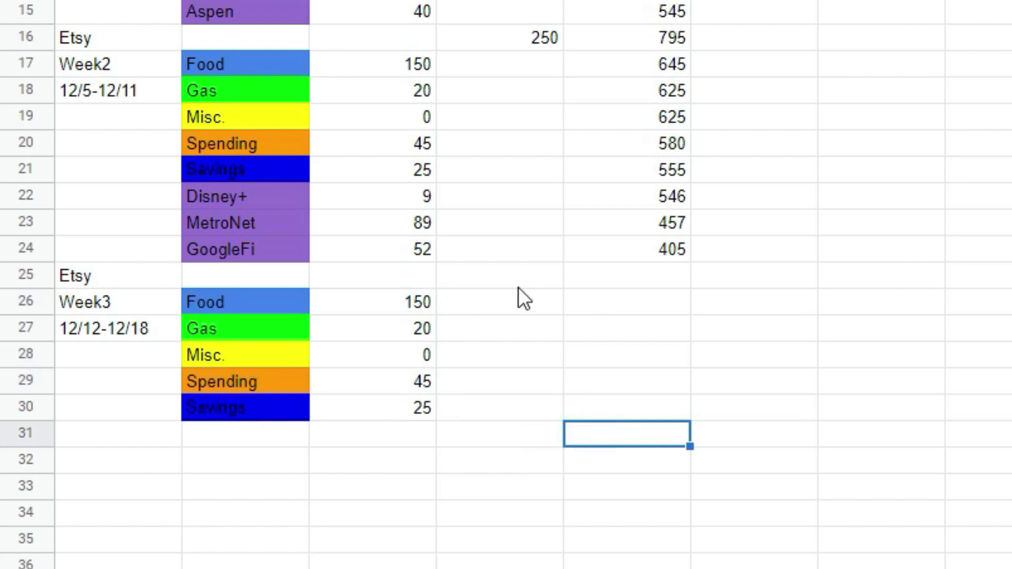
Enter 250 as the Etsy income in D25
click(509, 277)
text(250)
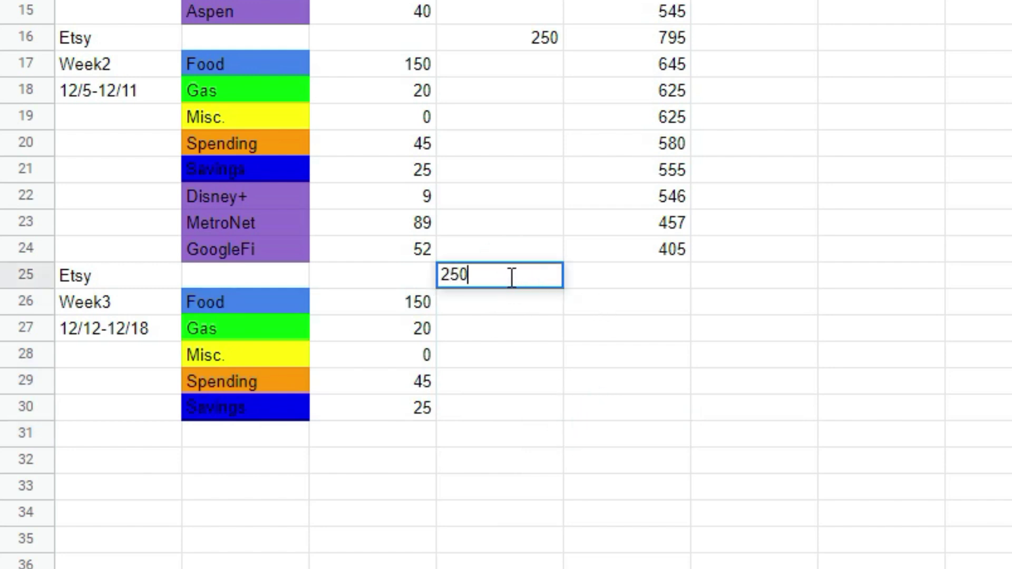
key(Return)
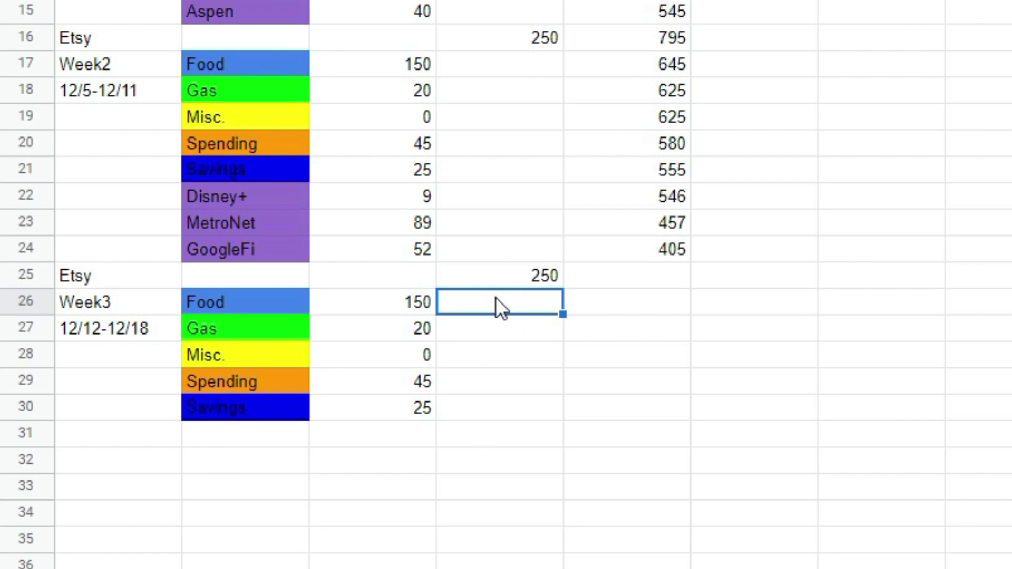
Fill the running total formula from E24 down through the Week 3 Savings row, E30
click(658, 255)
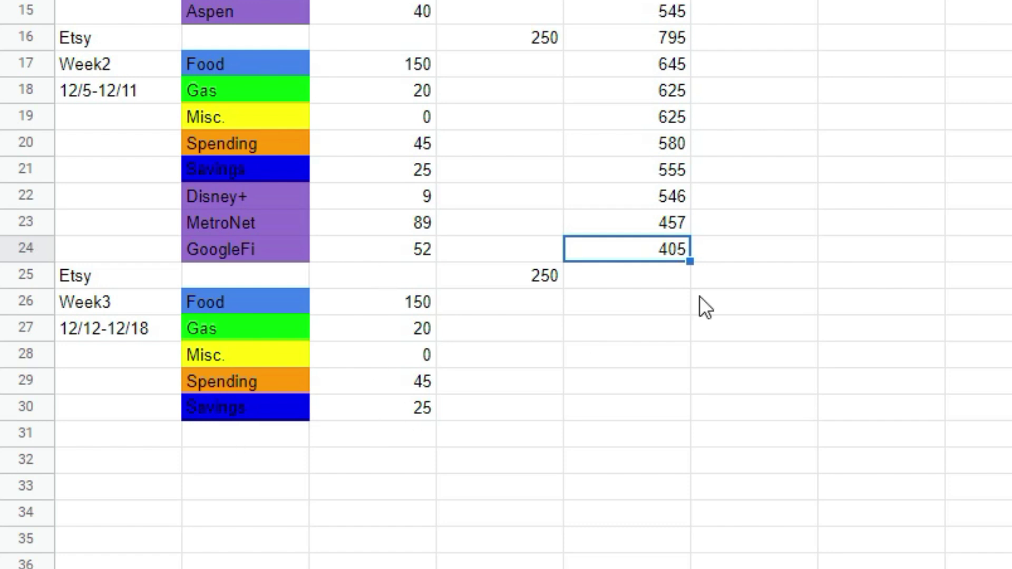
drag(690, 264, 678, 409)
click(443, 508)
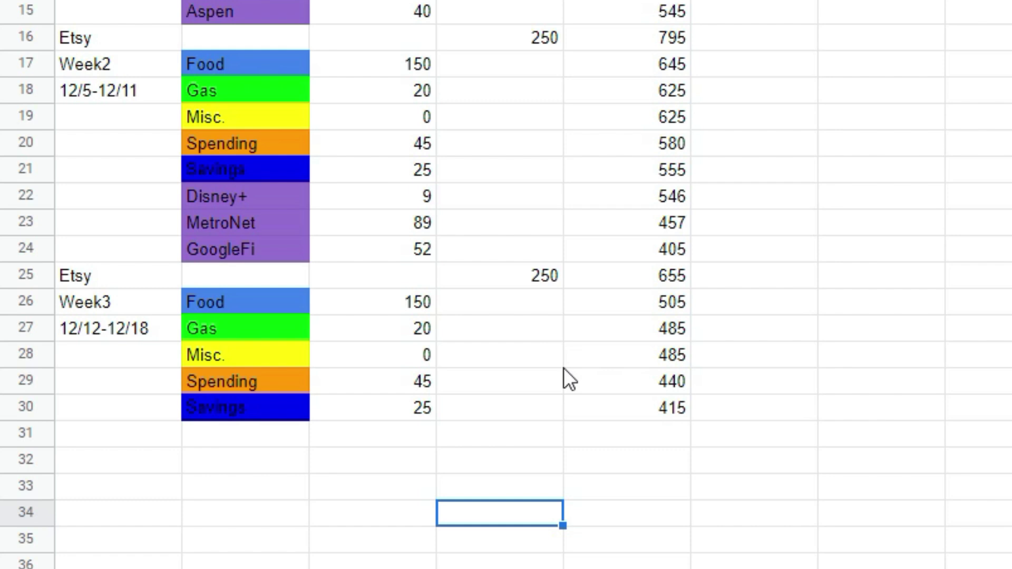
Add Ames in B31 and Netflix in B32 below the Week 3 Savings row
scroll(378, 417, down, 1)
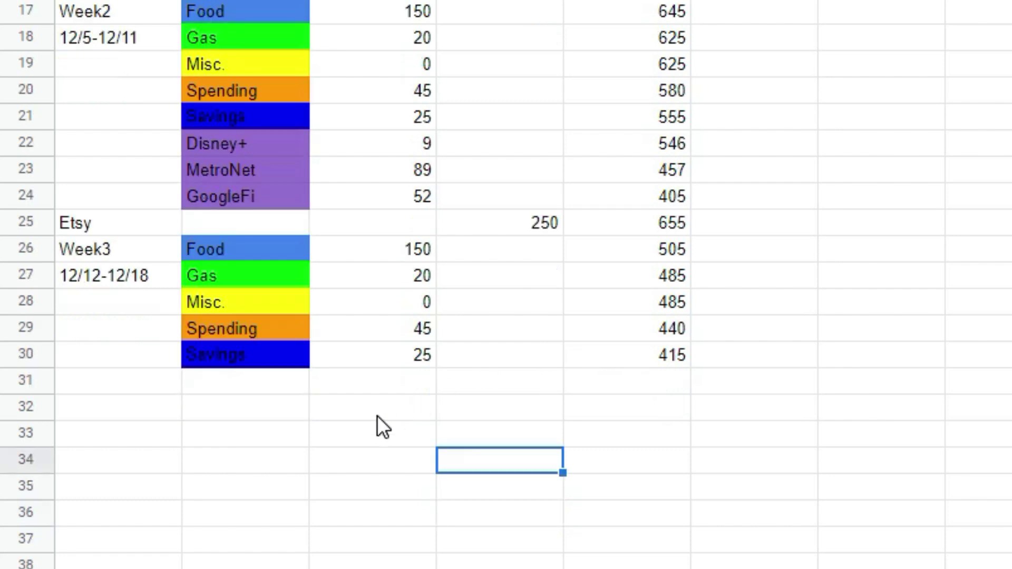
scroll(259, 375, down, 1)
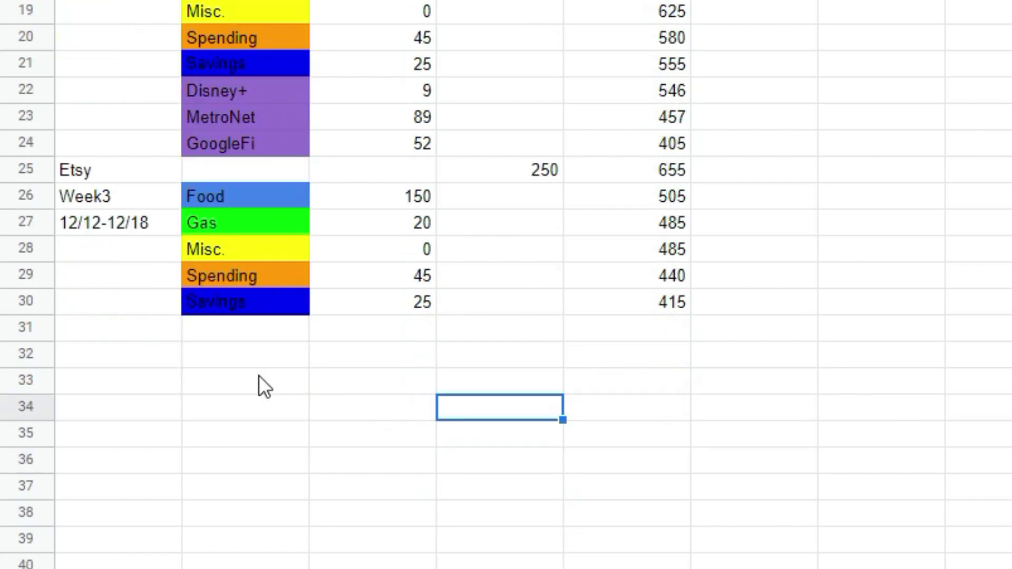
click(232, 331)
text(Ames)
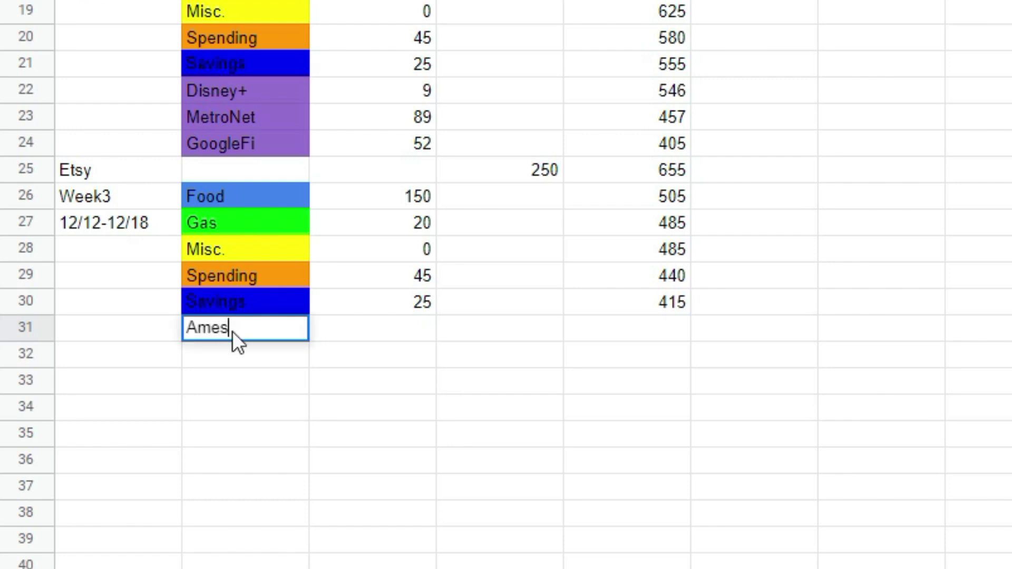
key(Return)
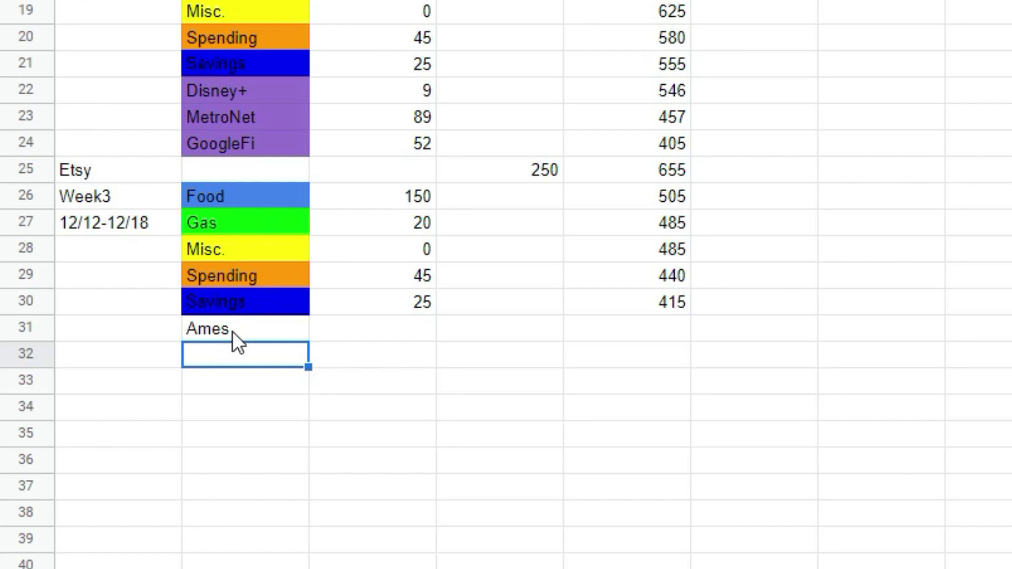
text(Ne)
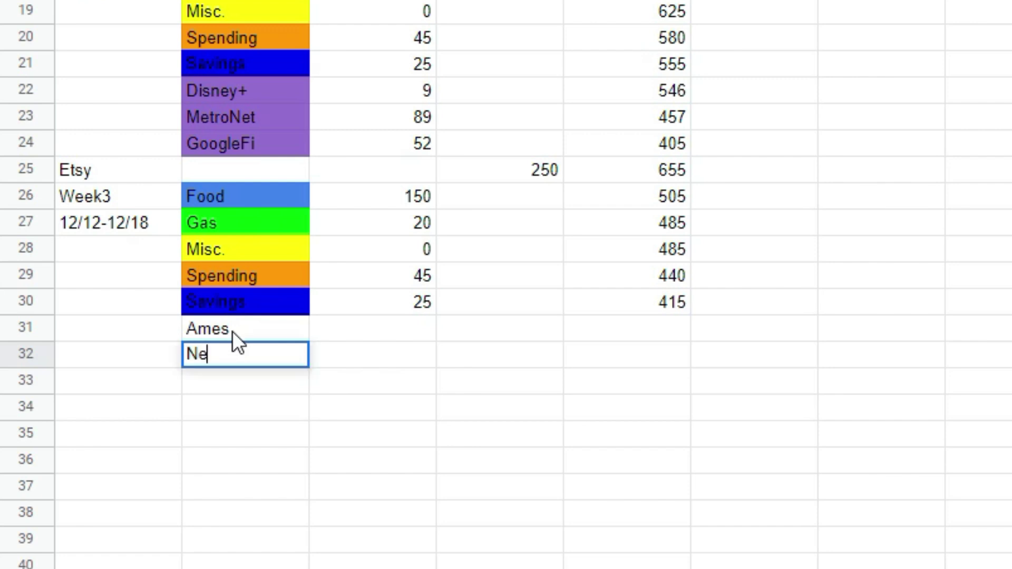
text(tflix)
Fill the Week 3 Ames and Netflix cells, B31 and B32, with the custom purple
click(232, 331)
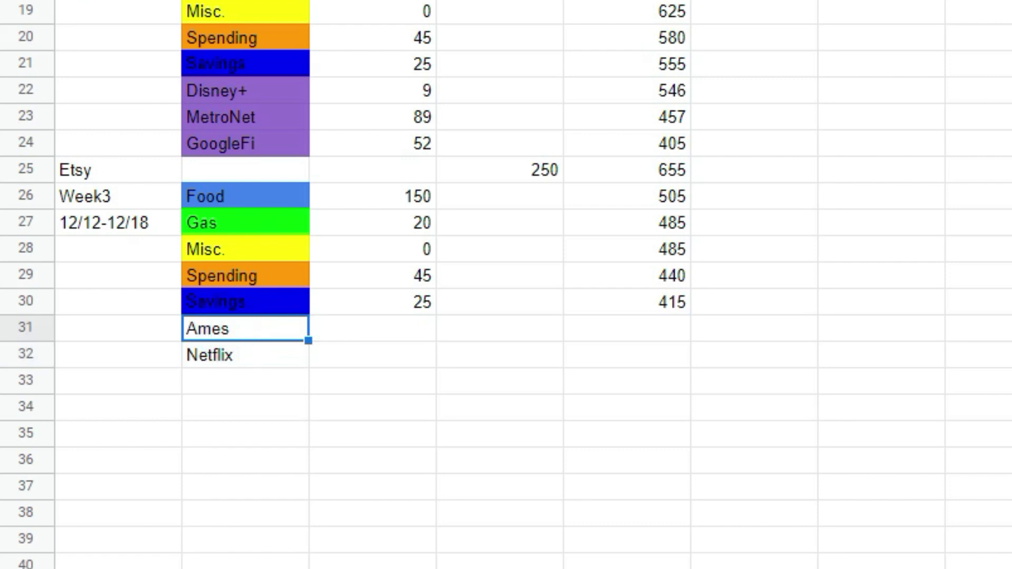
click(891, 0)
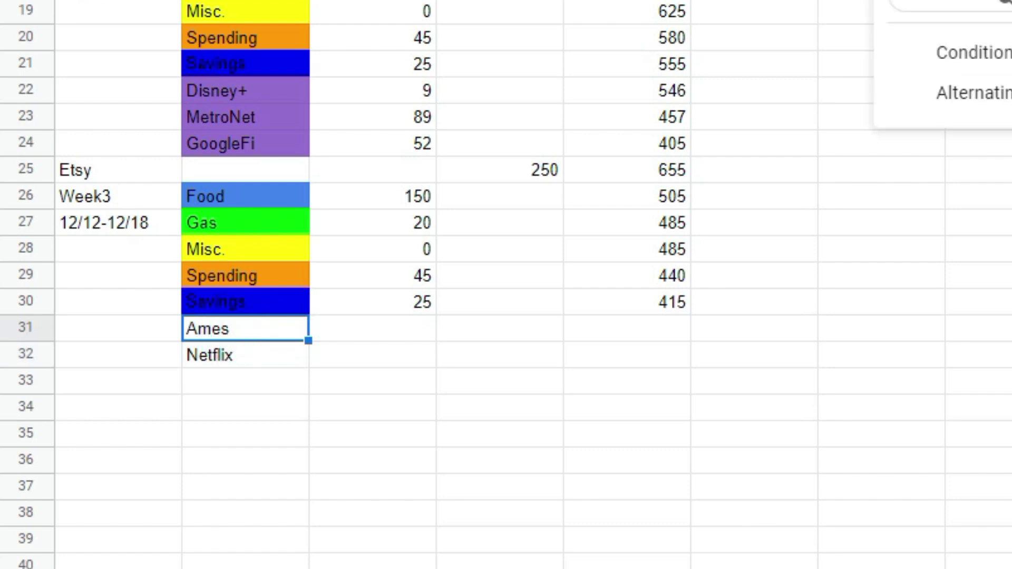
click(939, 0)
click(222, 360)
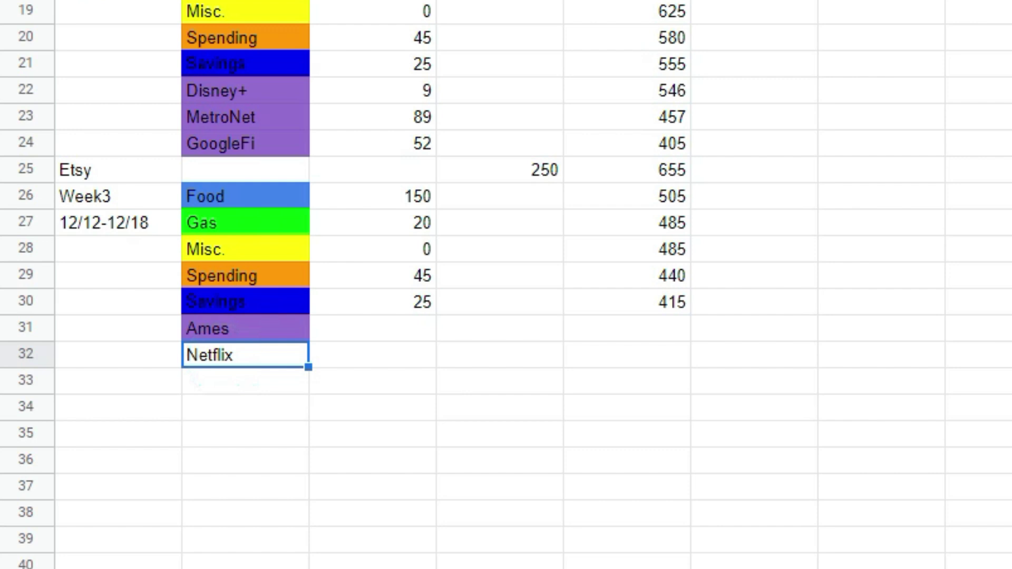
click(891, 0)
click(938, 0)
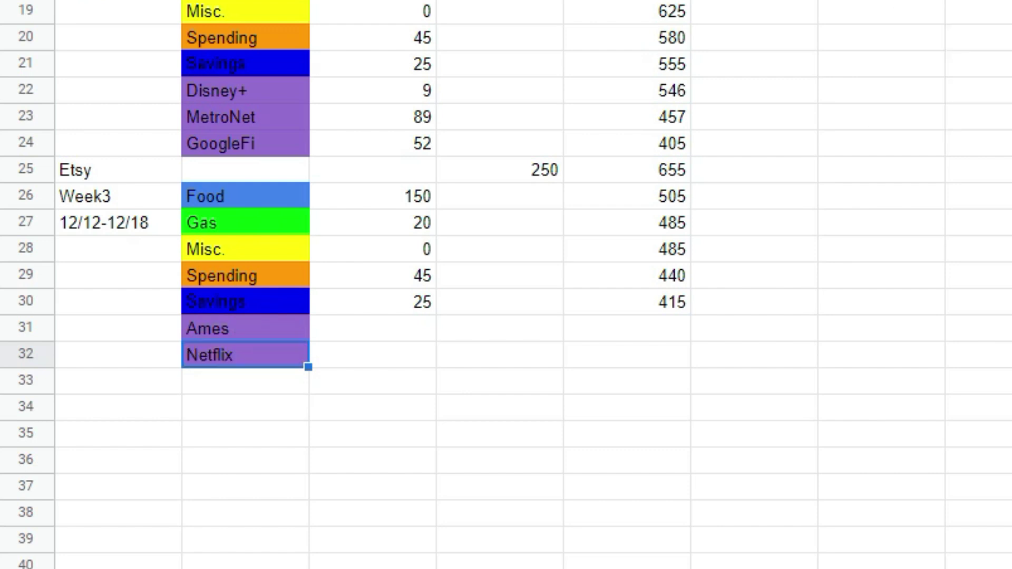
Enter the amounts 269 for Ames in C31 and 15 for Netflix in C32
click(401, 331)
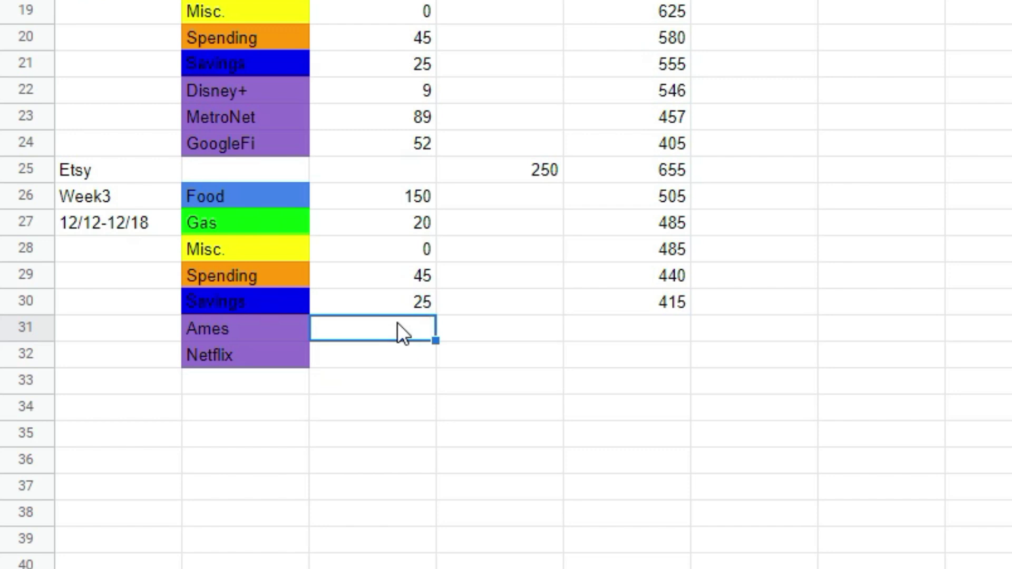
text(269)
key(Return)
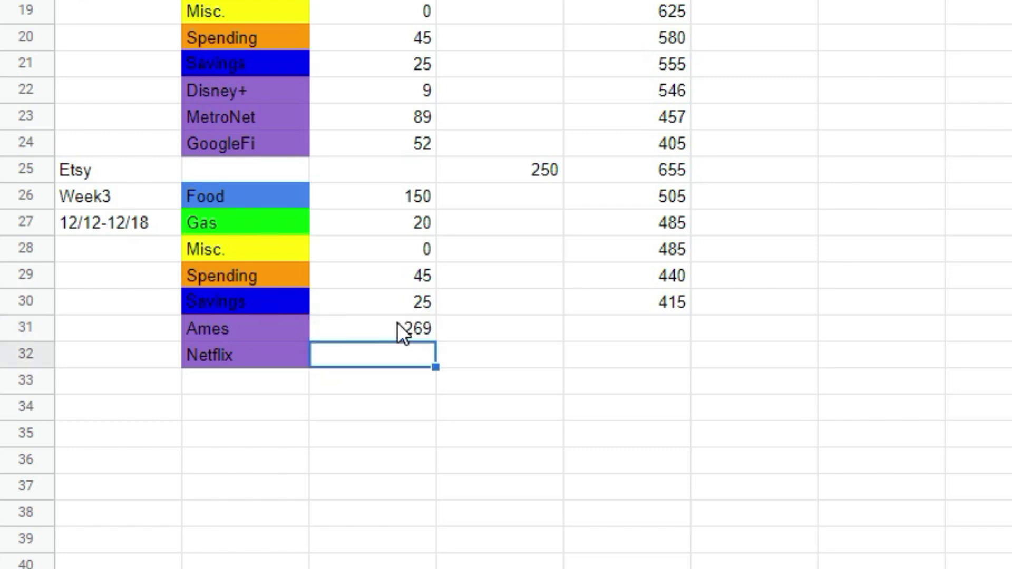
text(15)
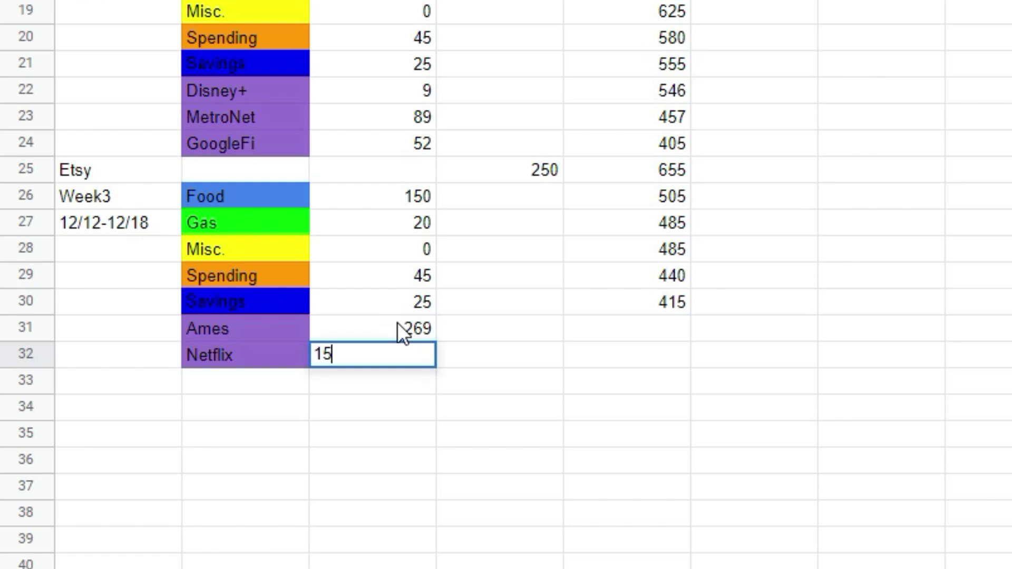
key(Return)
Extend the running total formula from E30 down through the Netflix row, E32
click(609, 300)
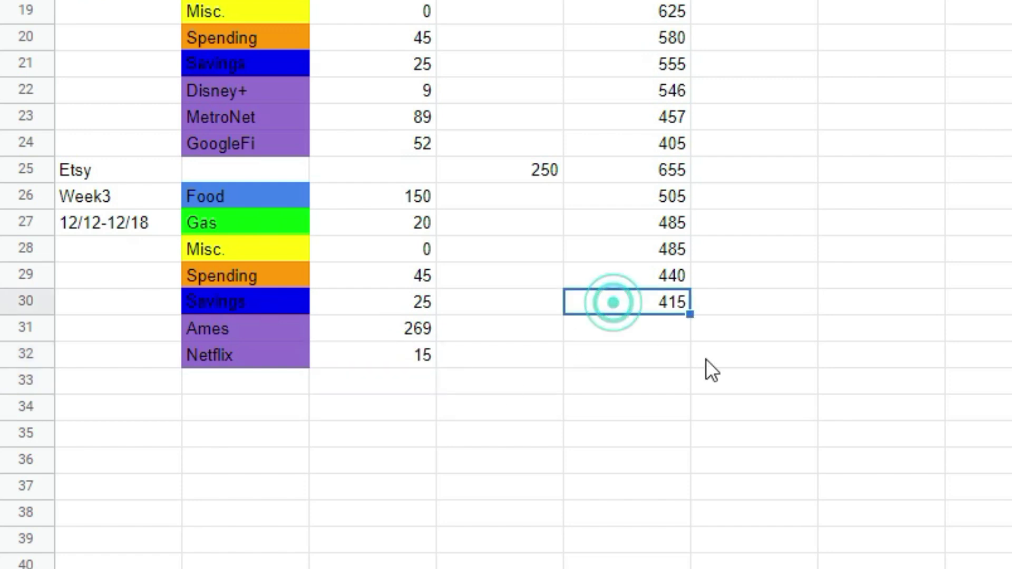
drag(688, 315, 694, 360)
click(664, 426)
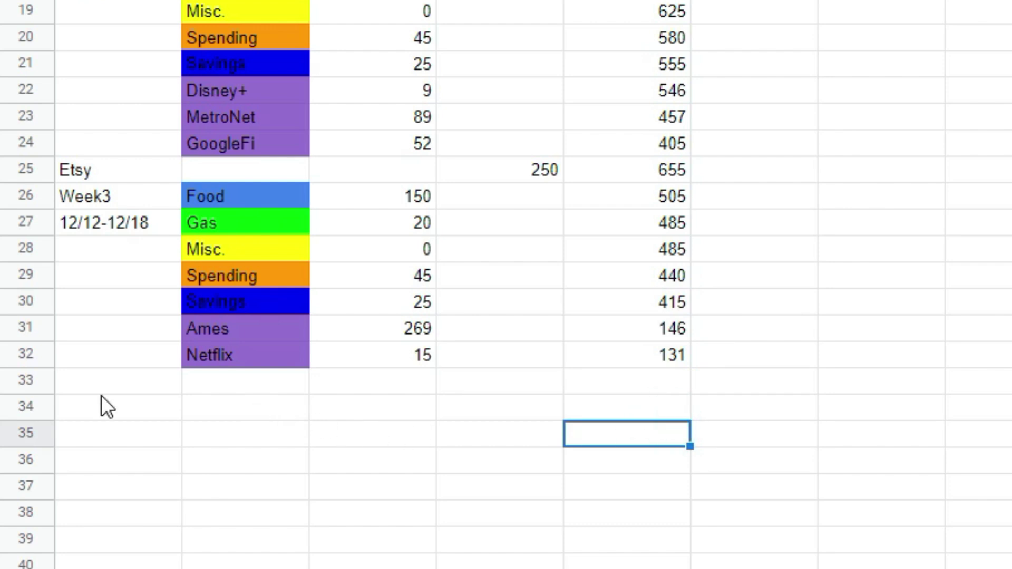
Enter Etsy in A33, CTC in A34, Week 4 in A35 and the date range 12/19-12/25 in A36
click(96, 381)
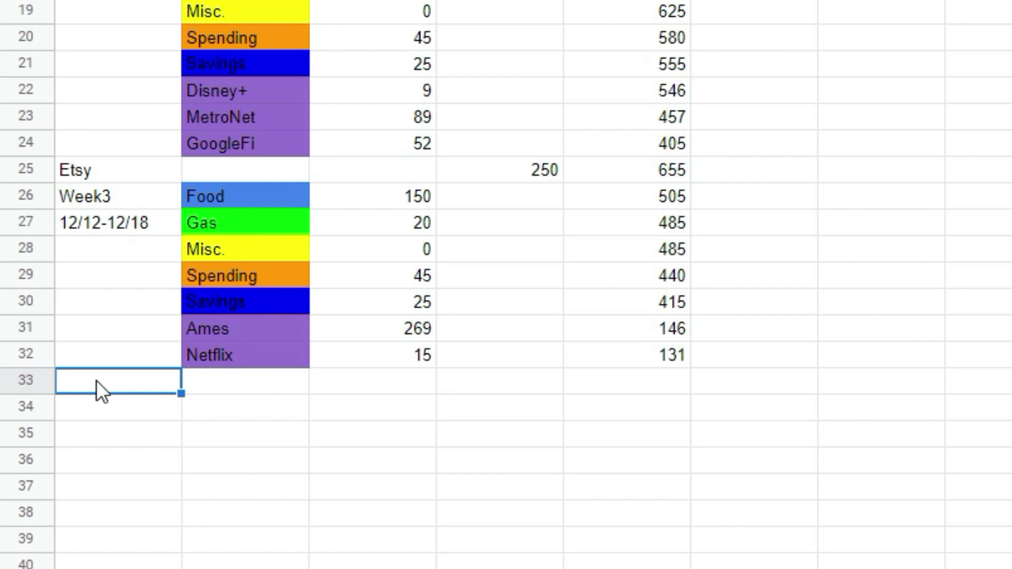
text(Etsy)
key(Return)
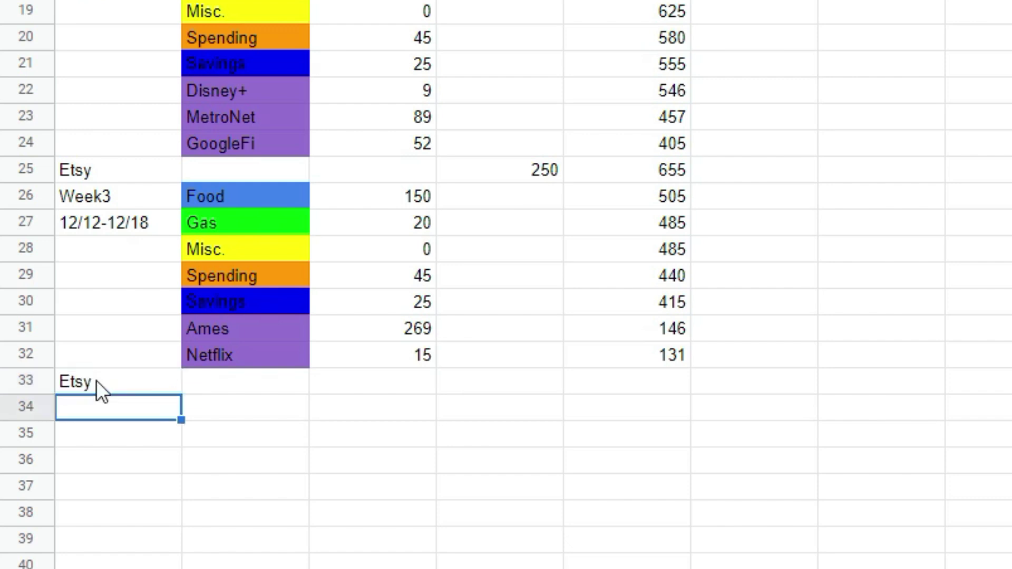
text(CTC)
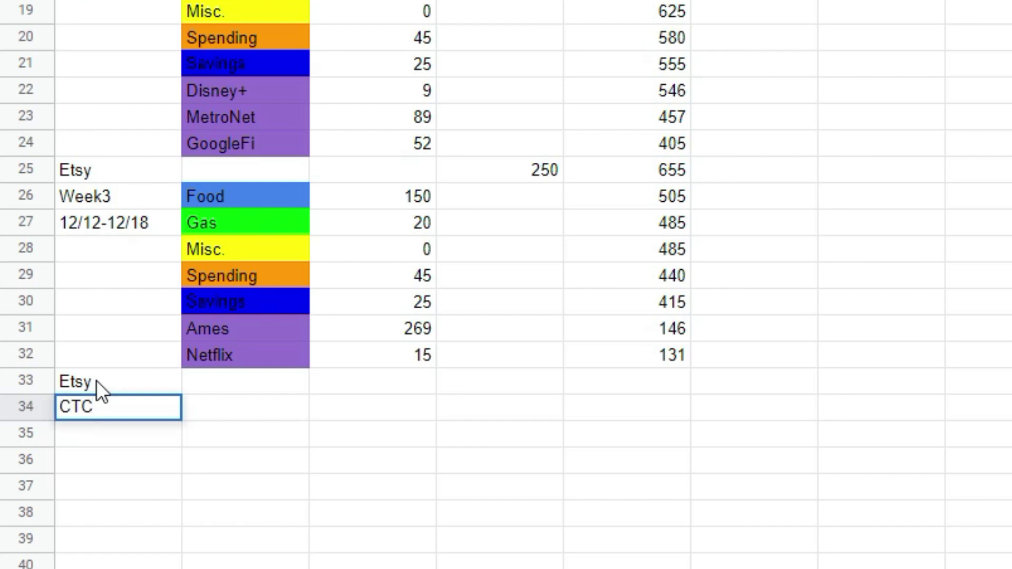
key(Return)
text(Week 4)
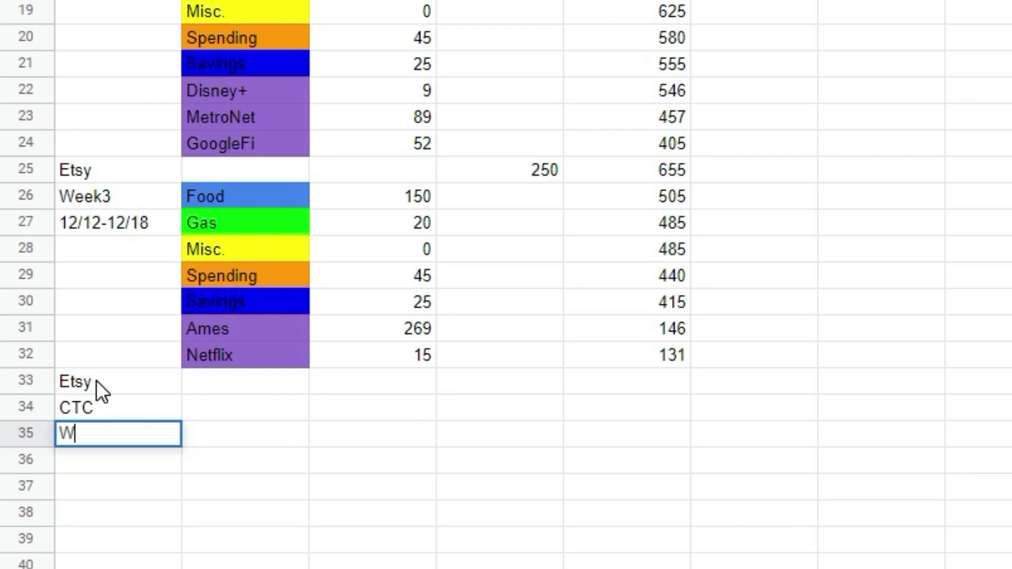
key(Return)
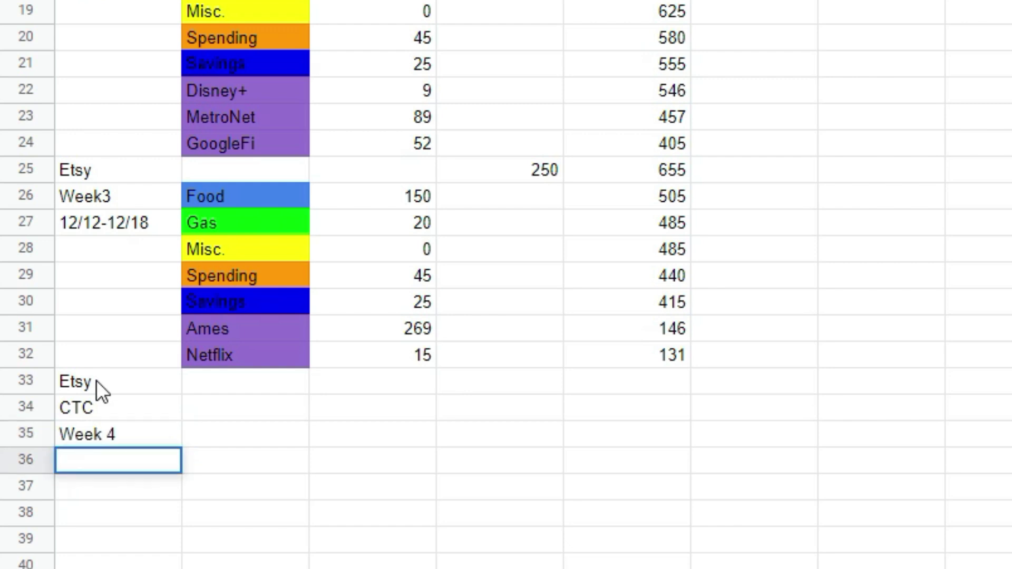
text(12/19-12/25)
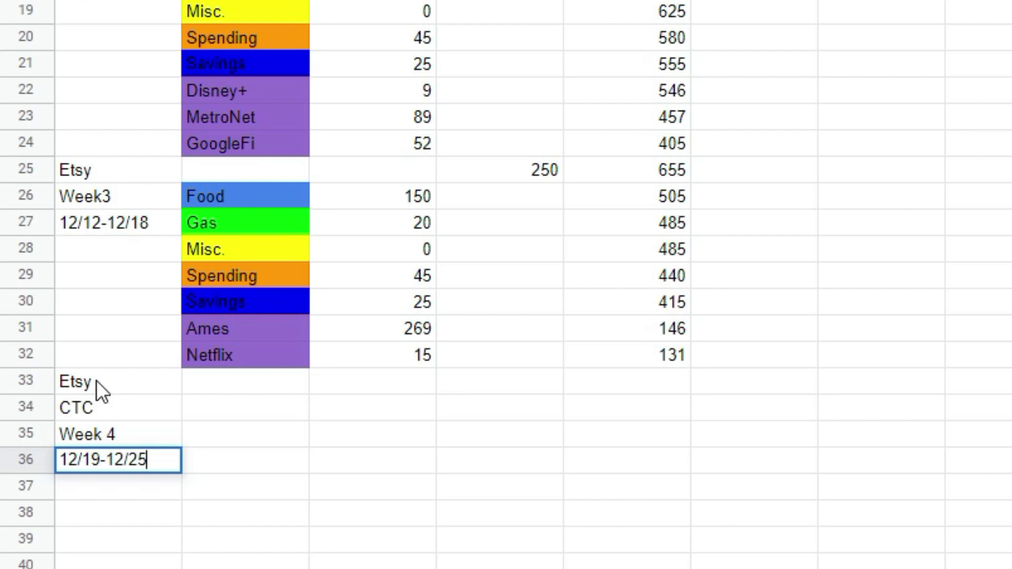
Enter 250 as the income for both Etsy in D33 and CTC in D34
key(Up)
key(Up)
key(Up)
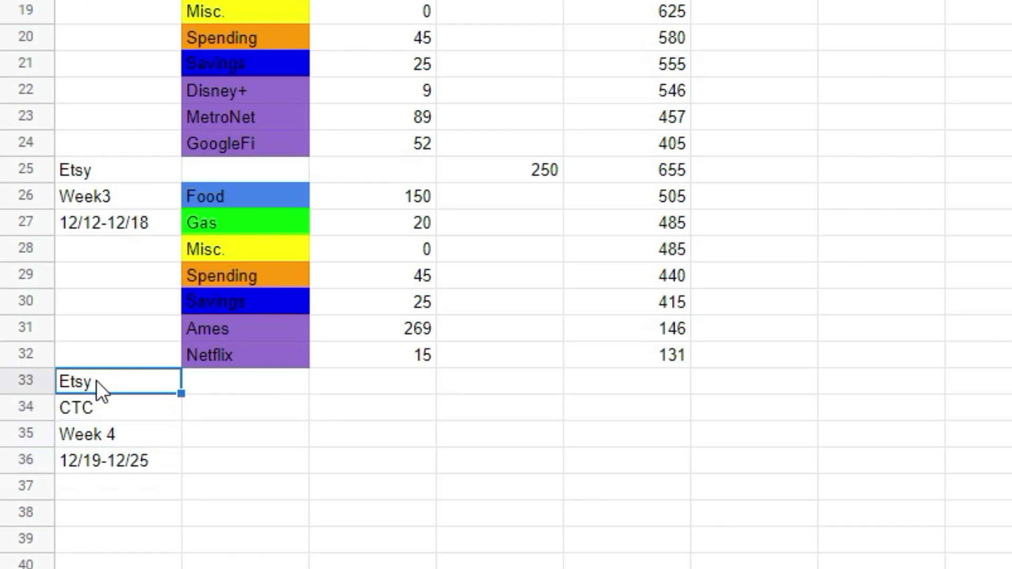
key(Right)
key(Right)
key(Right)
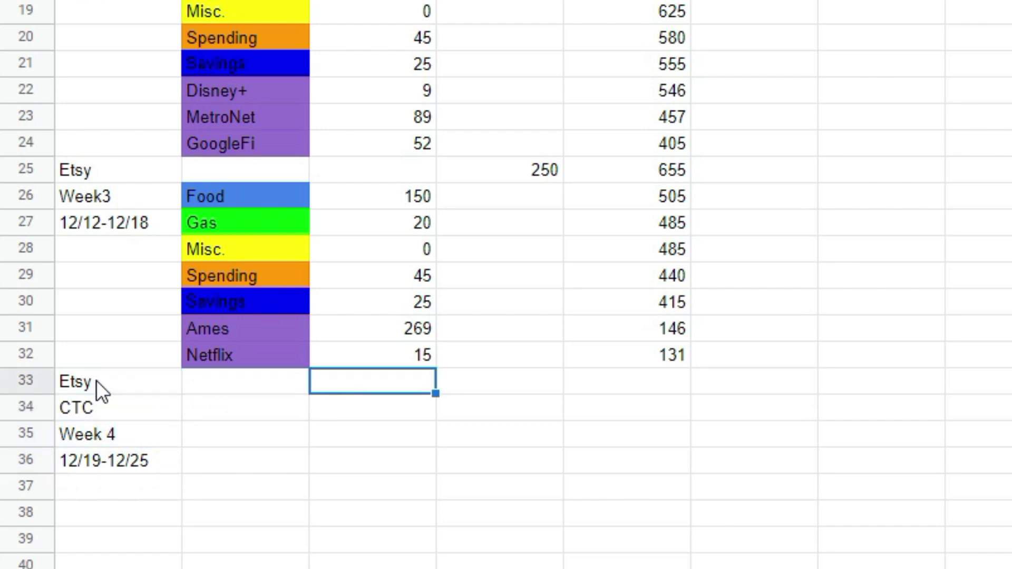
text(250)
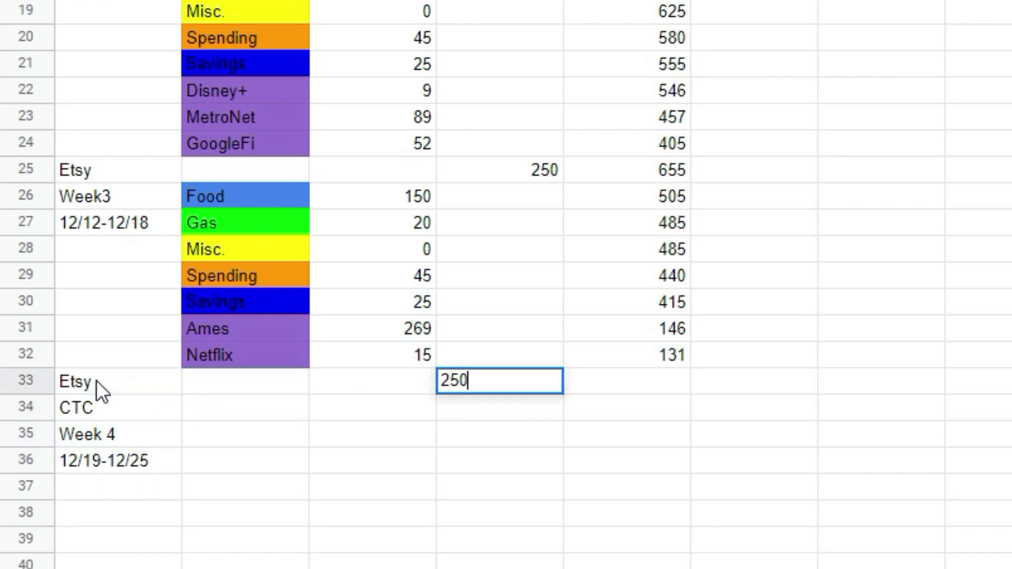
key(Return)
text(250)
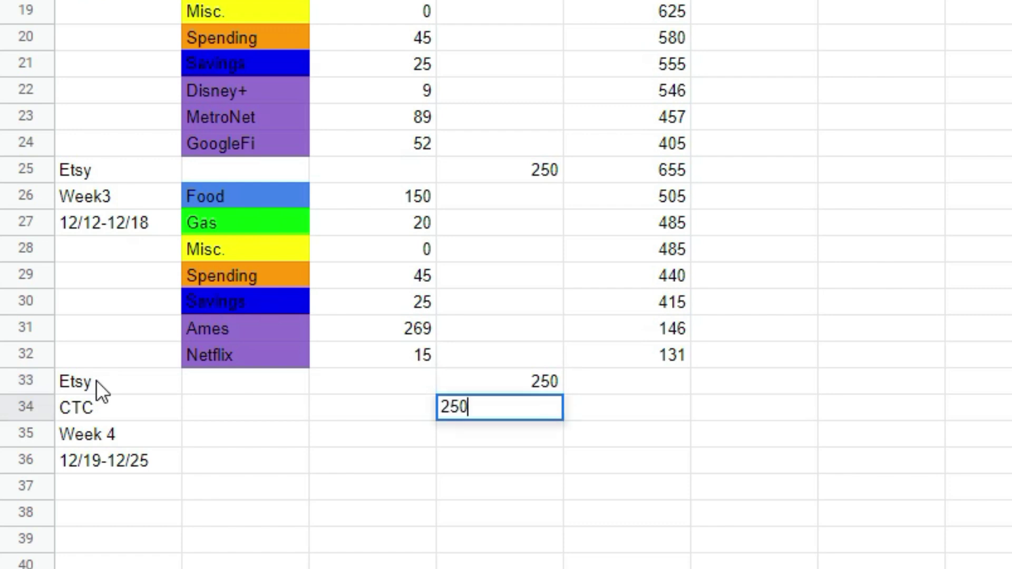
key(Return)
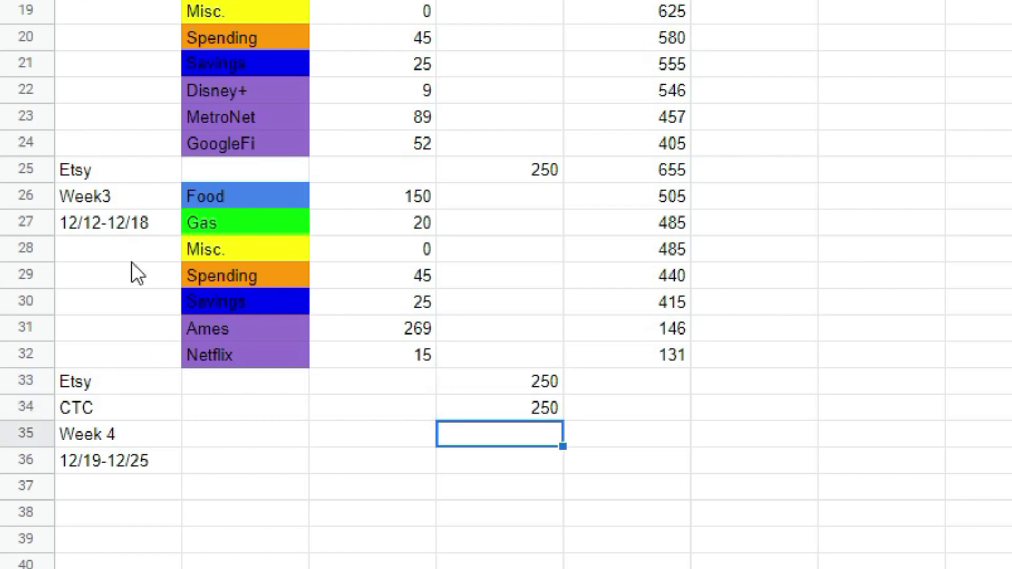
Copy Week 3's Food through Savings rows with their amounts, B26:C30, into the Week 4 section starting at B35
click(276, 185)
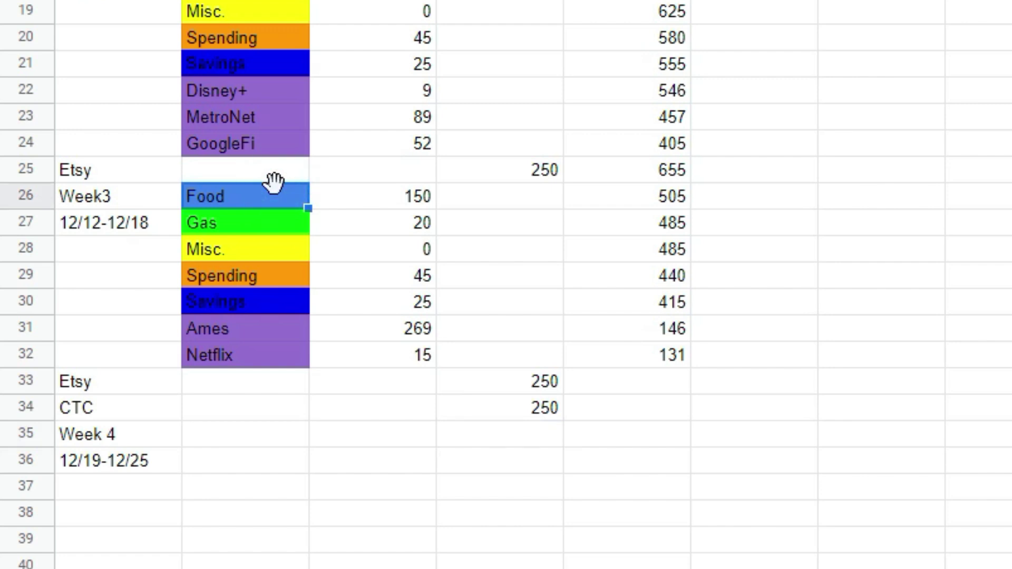
drag(245, 194, 422, 302)
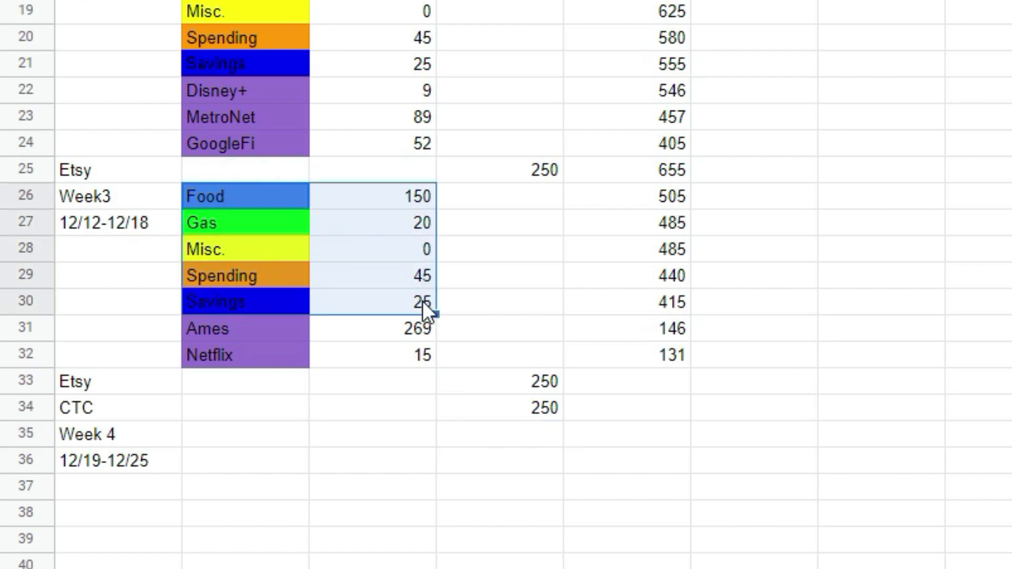
key(ctrl+c)
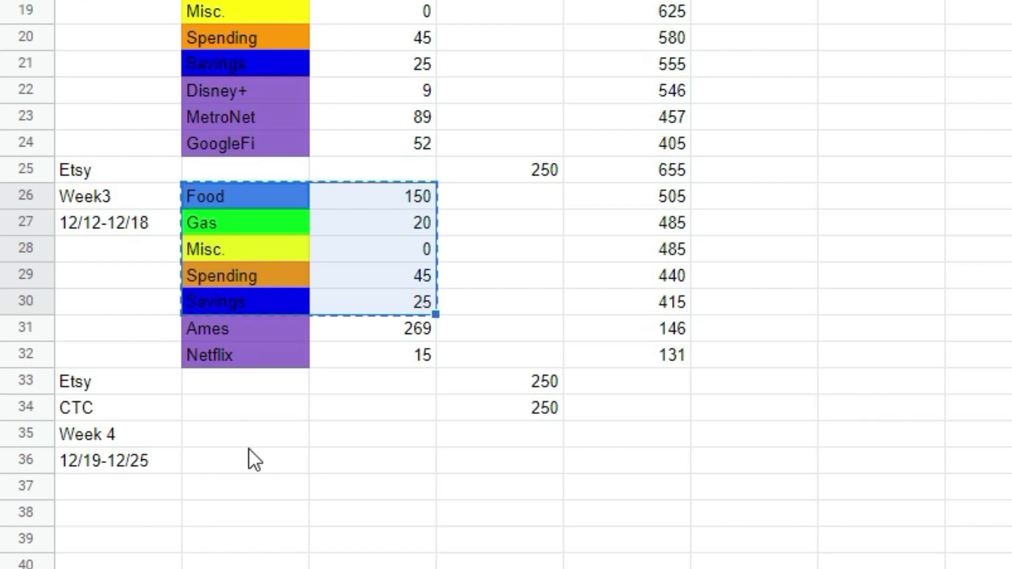
click(244, 434)
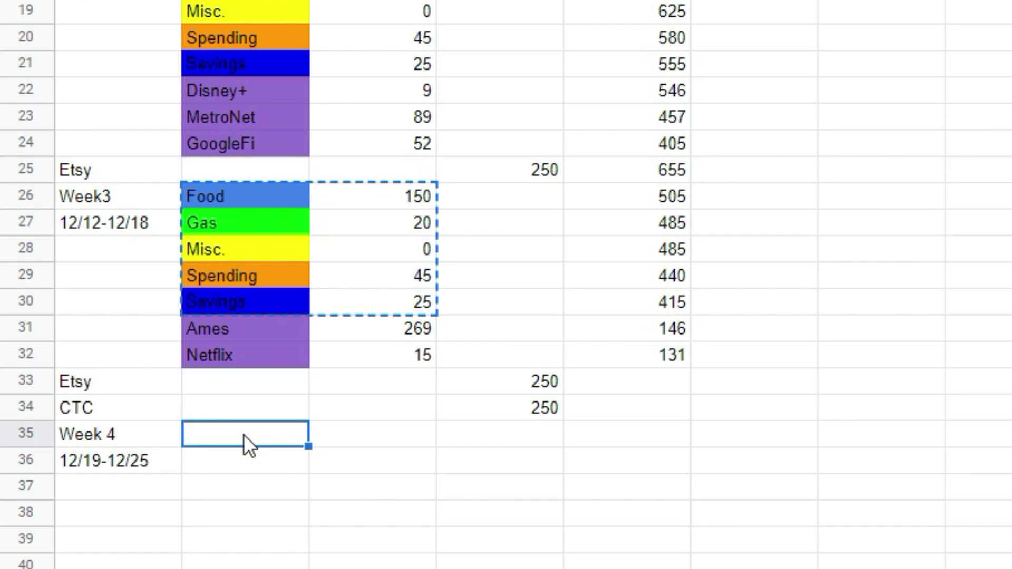
key(ctrl+v)
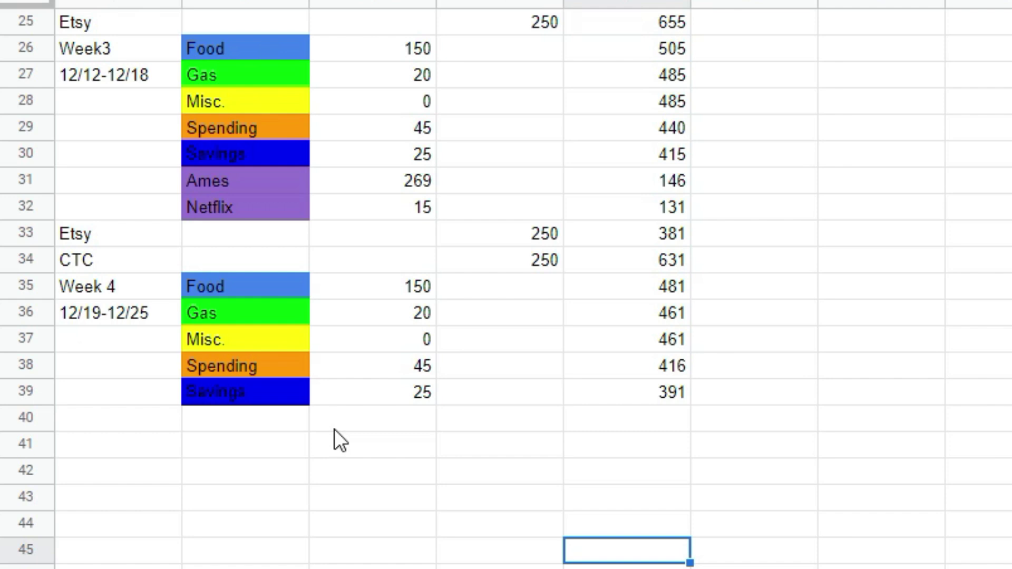
Enter the expense label Loan #2 in B40 below the Week 4 Savings row
click(275, 425)
text(Loand)
key(BackSpace)
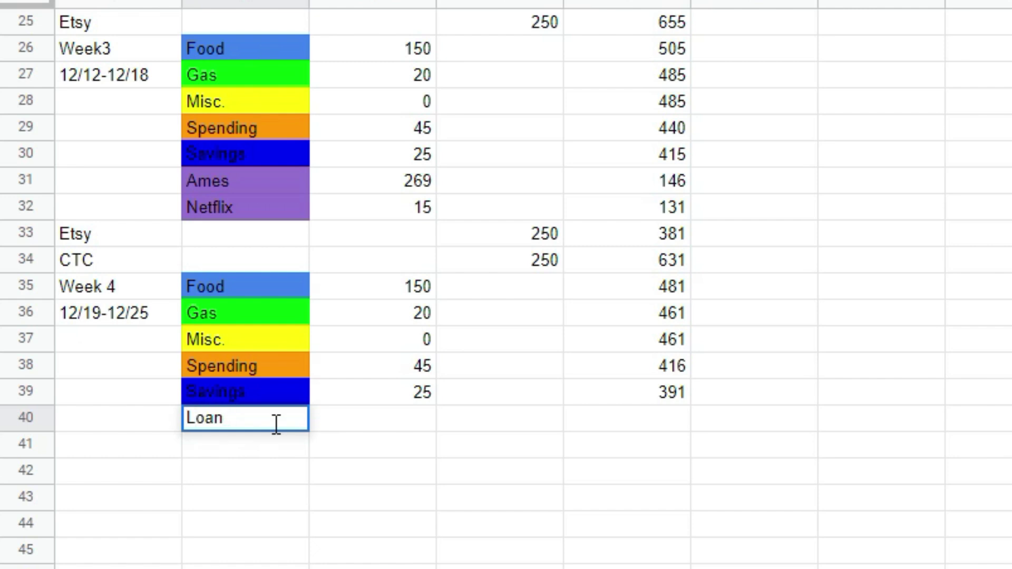
text(#2)
key(Tab)
key(Tab)
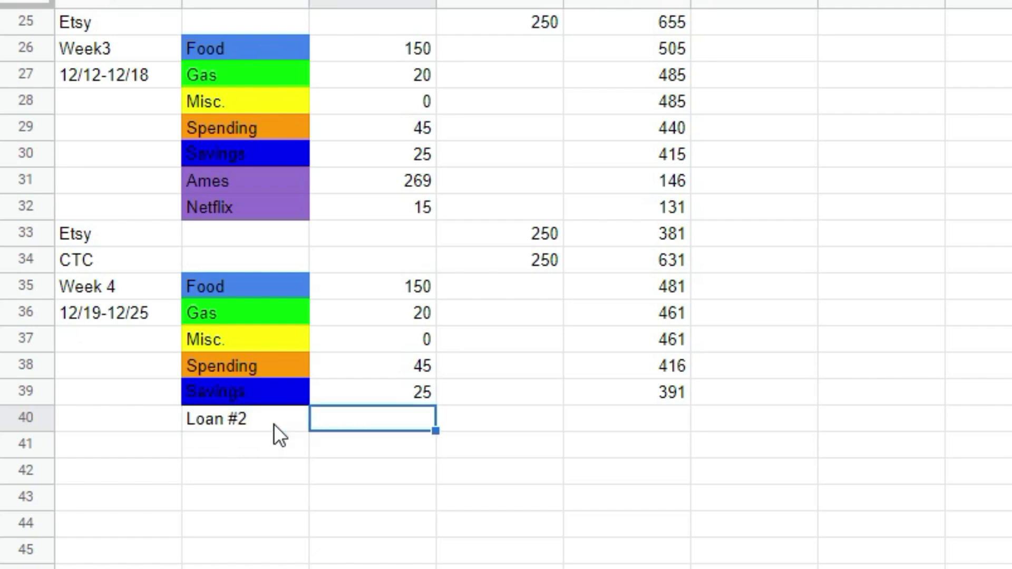
key(Tab)
key(Tab)
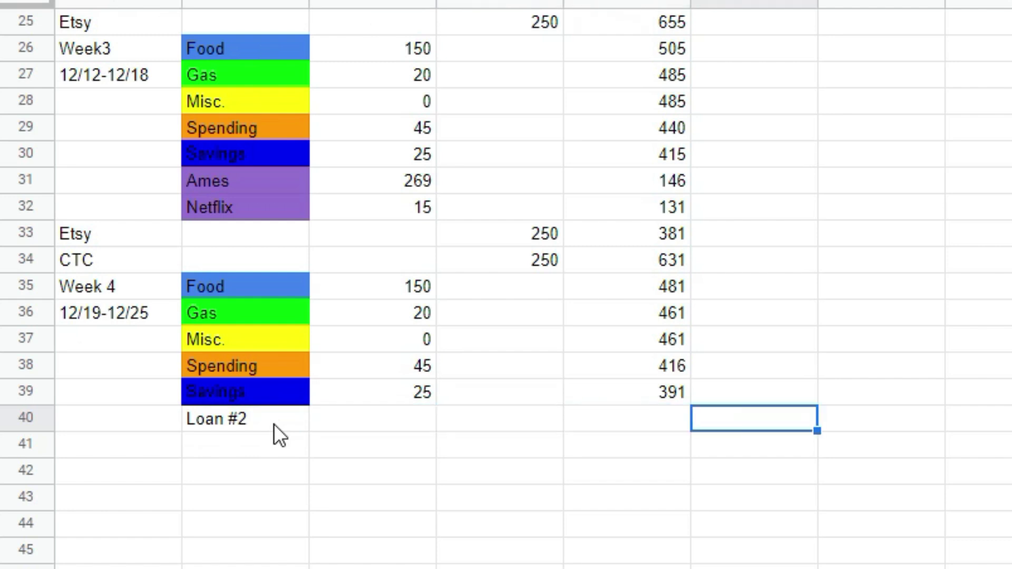
key(Left)
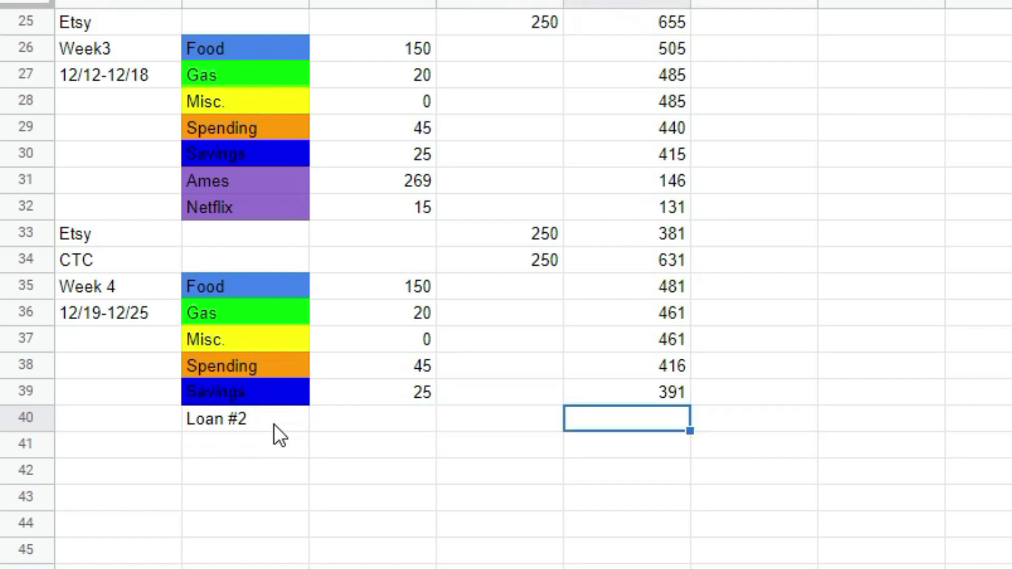
Fill the Loan #2 cell with the custom pink color and enter 0 as its amount in C40
click(273, 424)
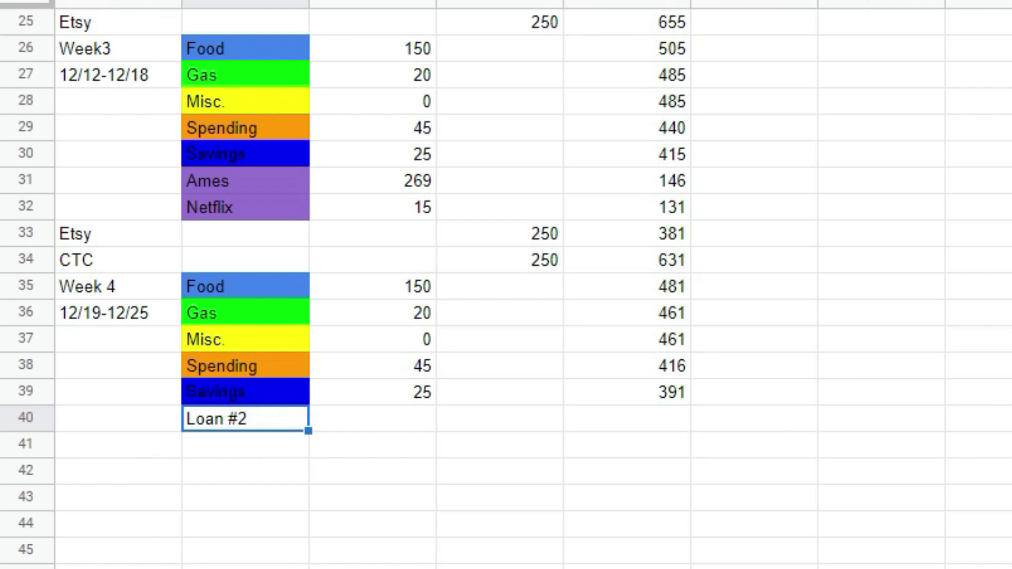
click(891, 1)
click(1010, 86)
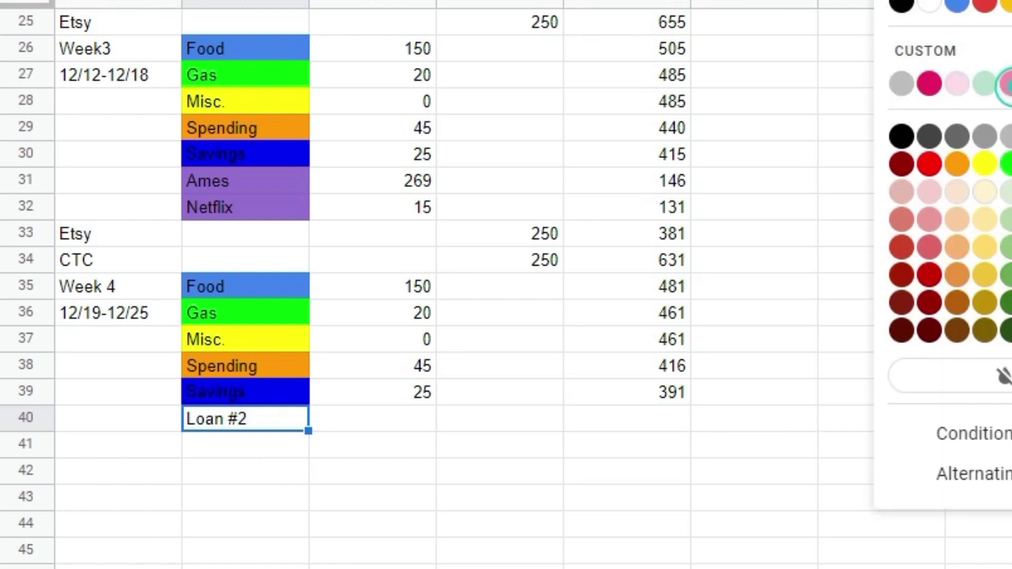
click(400, 416)
text(0)
key(Return)
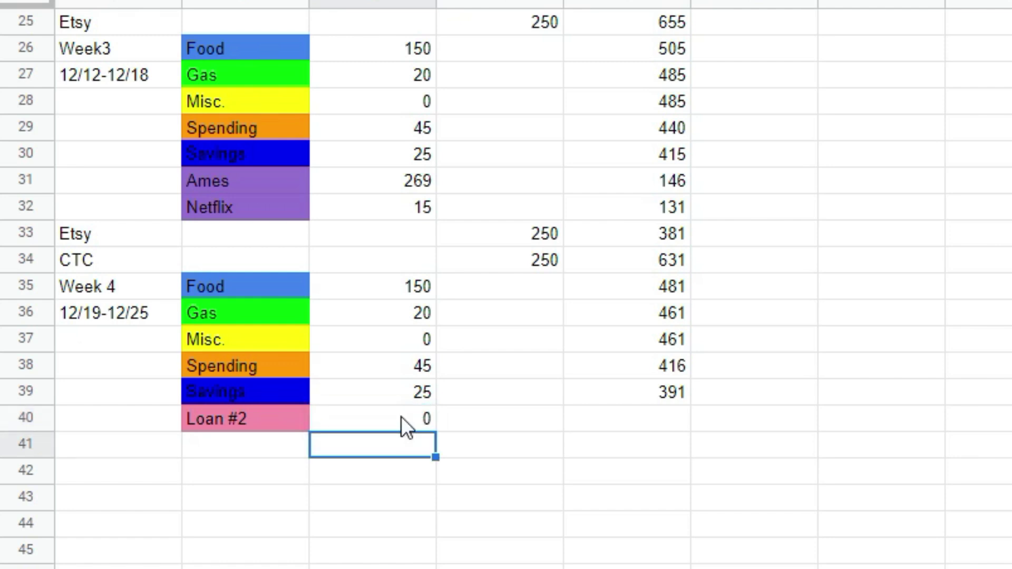
Enter St. Loan in B41 with the amount 40 in C41, and fill the label cell with the custom pink
key(Left)
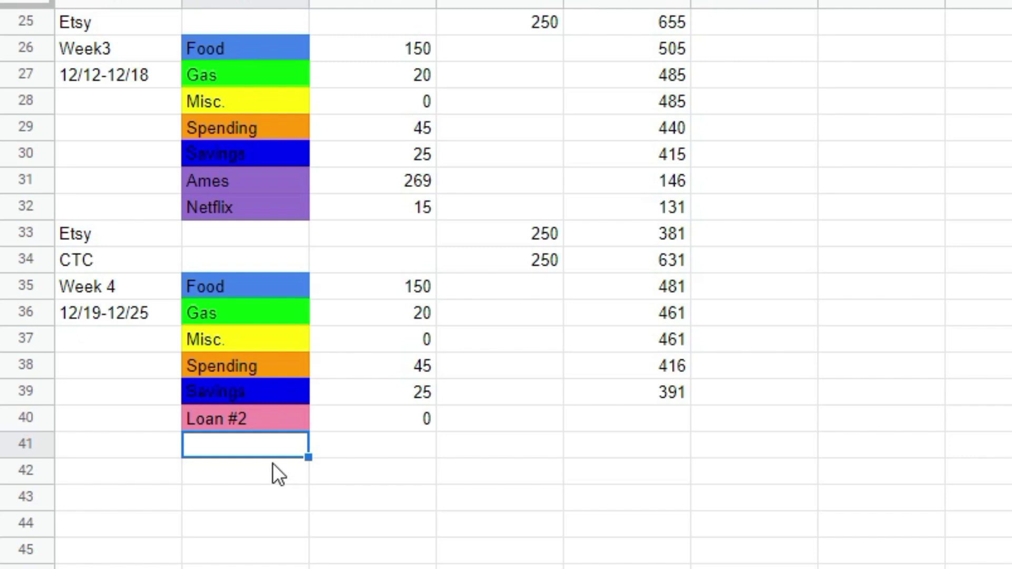
text(St)
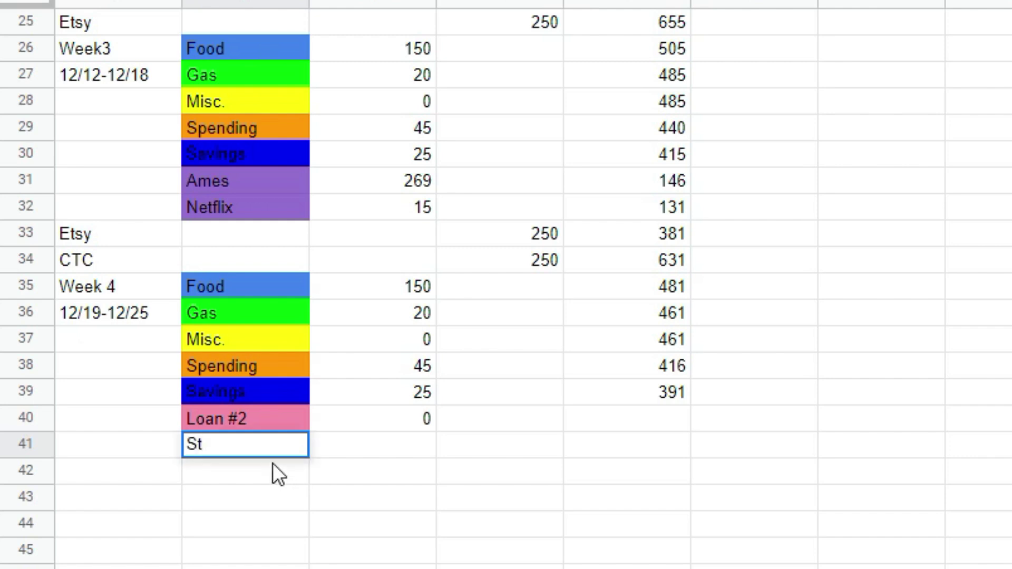
text(. Loan)
key(Tab)
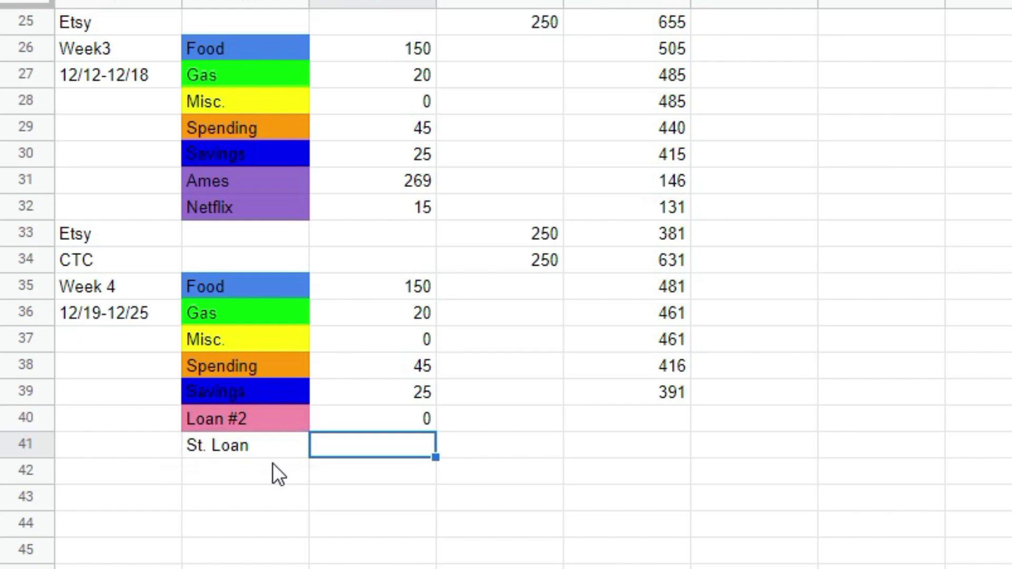
text(40)
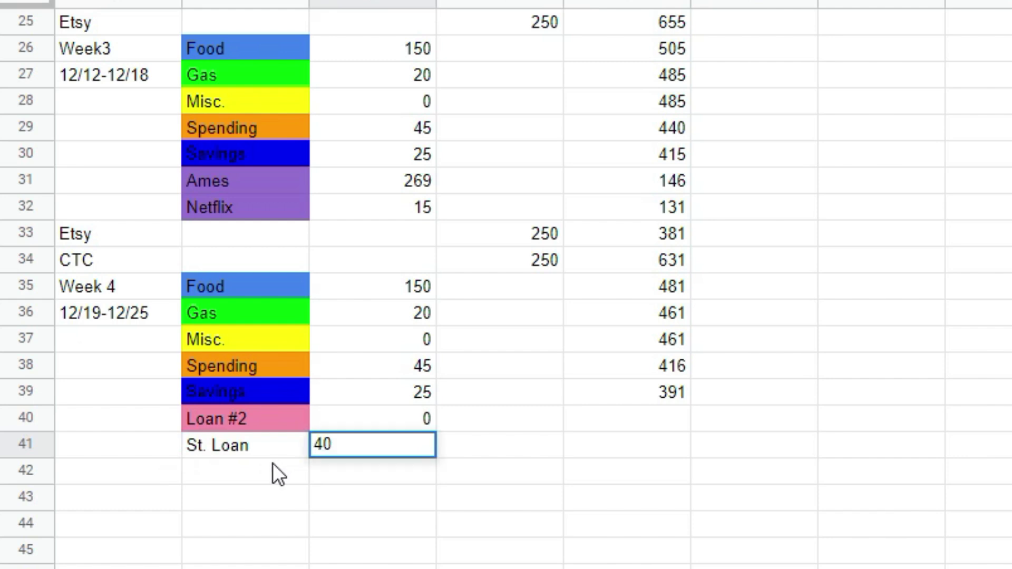
click(244, 468)
click(244, 444)
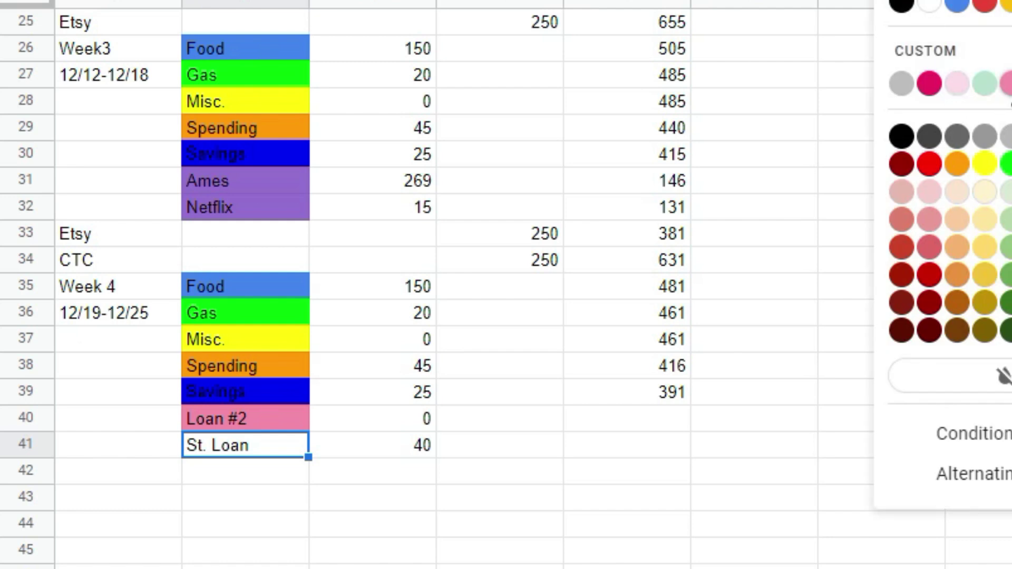
click(1002, 84)
Enter Alliant in B42 with the amount 50 in C42, and fill the label cell purple
click(264, 473)
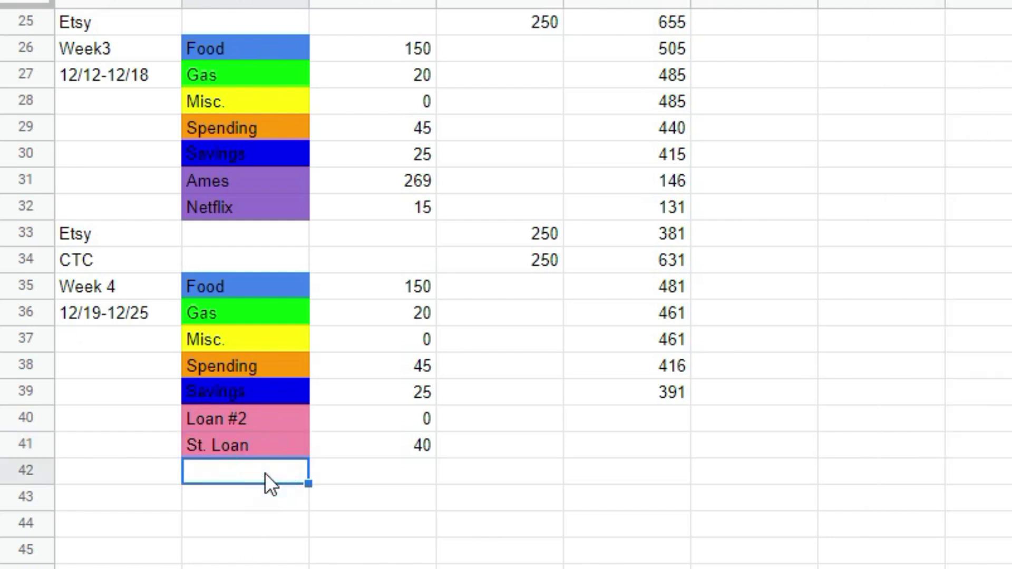
text(Alliant)
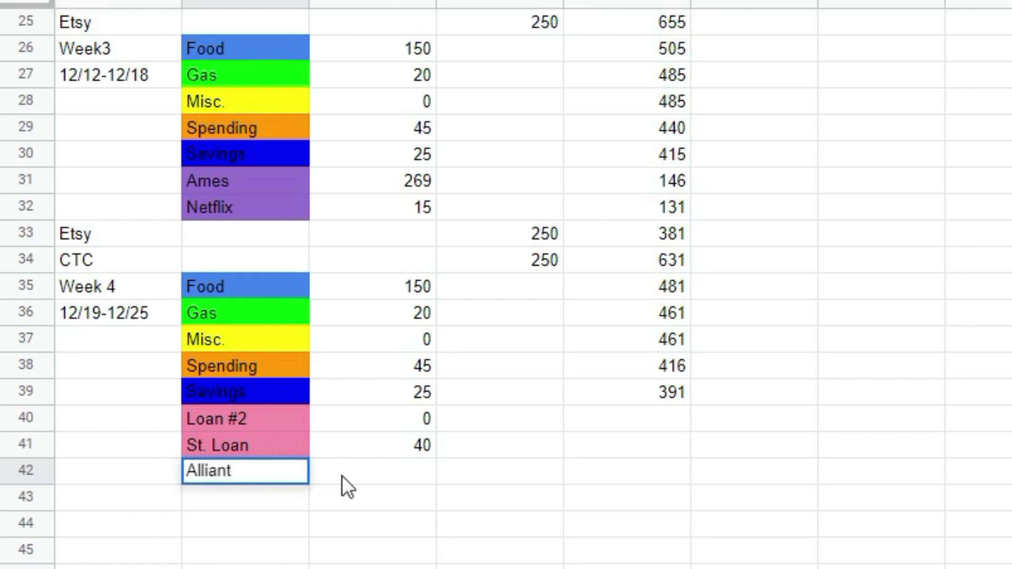
click(419, 471)
text(50)
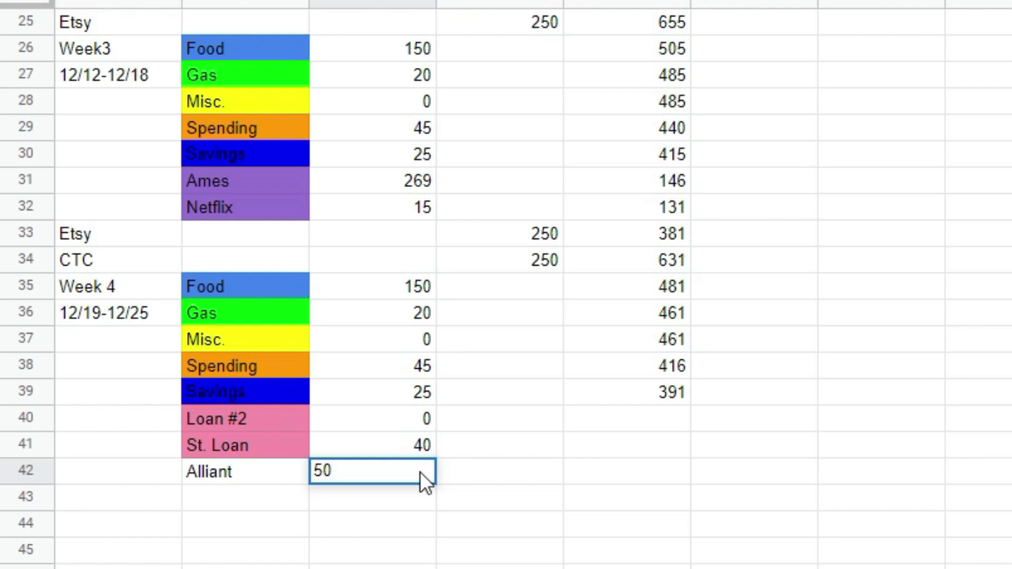
key(Return)
key(Up)
key(Left)
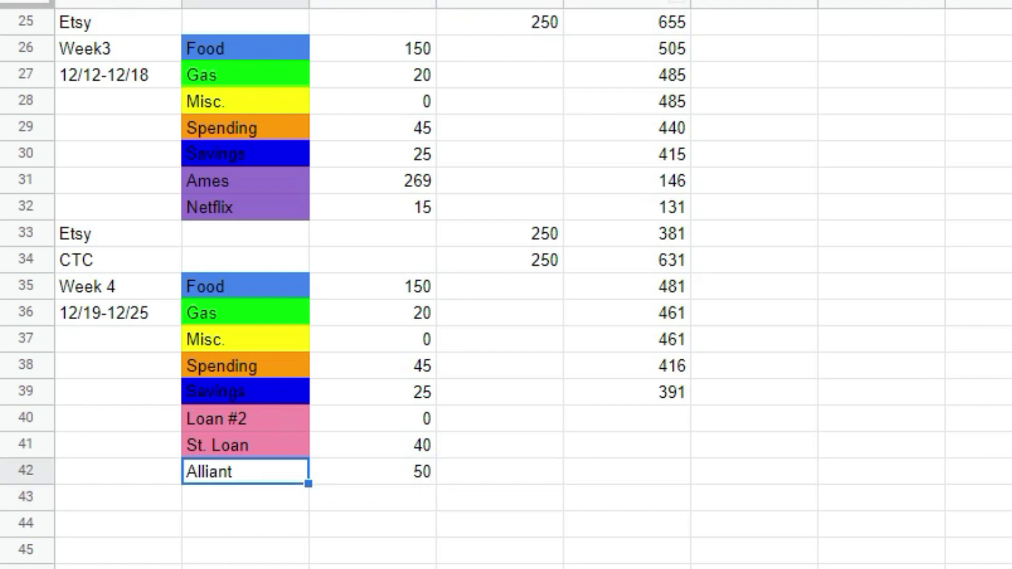
click(892, 0)
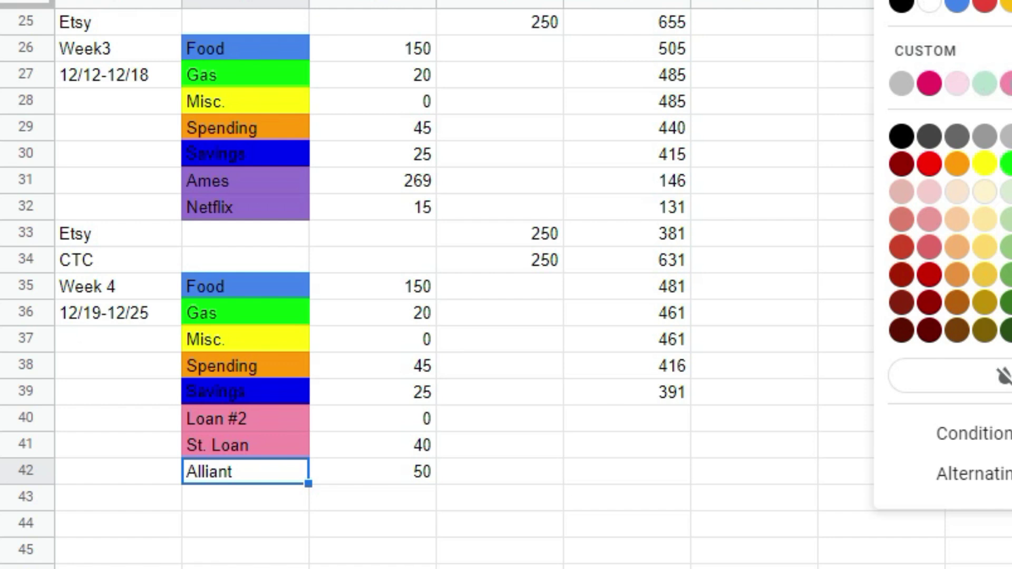
click(1011, 84)
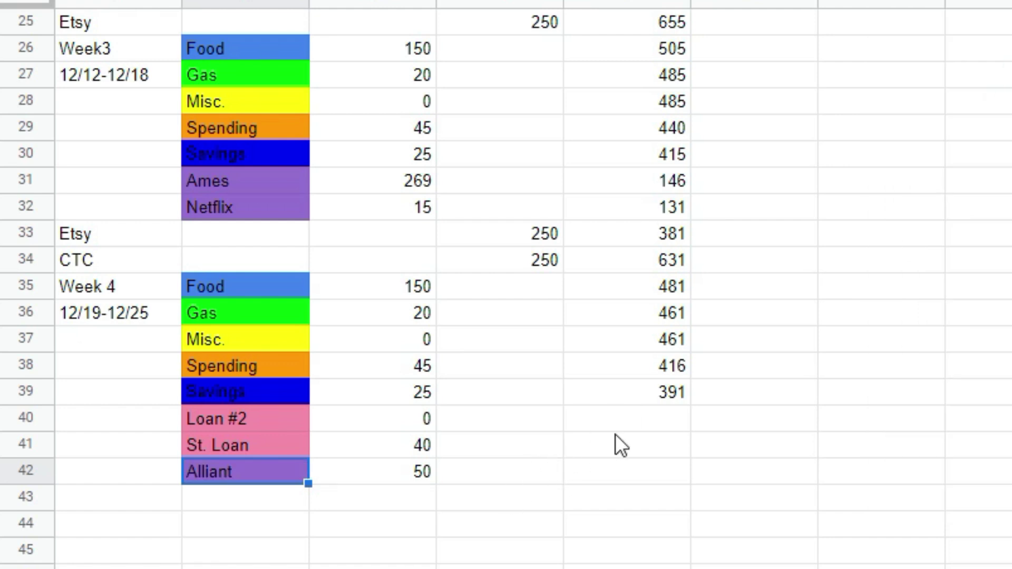
Extend the running total formula from E39 down through the Alliant row, E42
click(679, 416)
click(678, 395)
drag(689, 404, 679, 480)
click(659, 538)
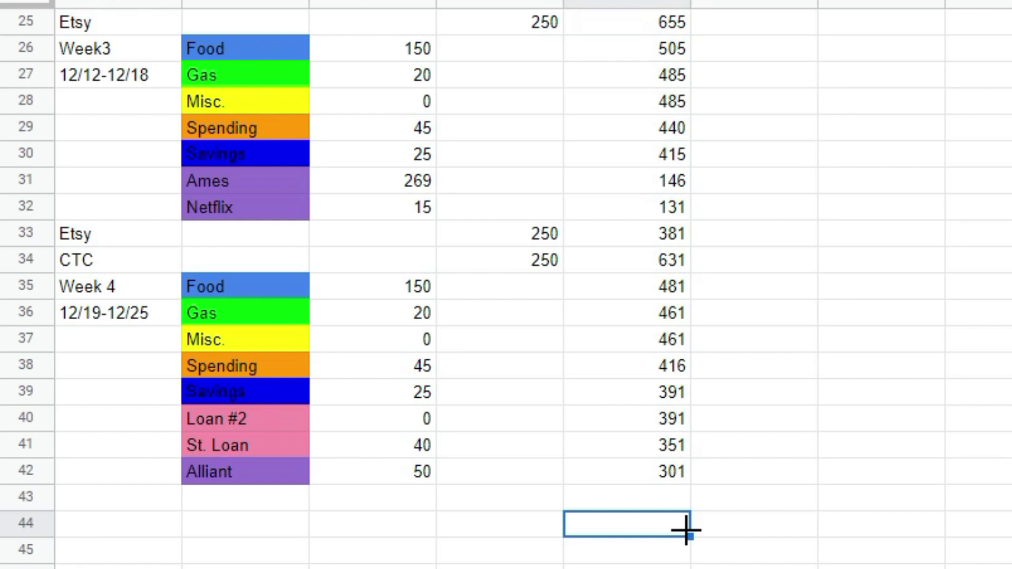
Enter Etsy in A43 with an income of 250 in D43
click(143, 498)
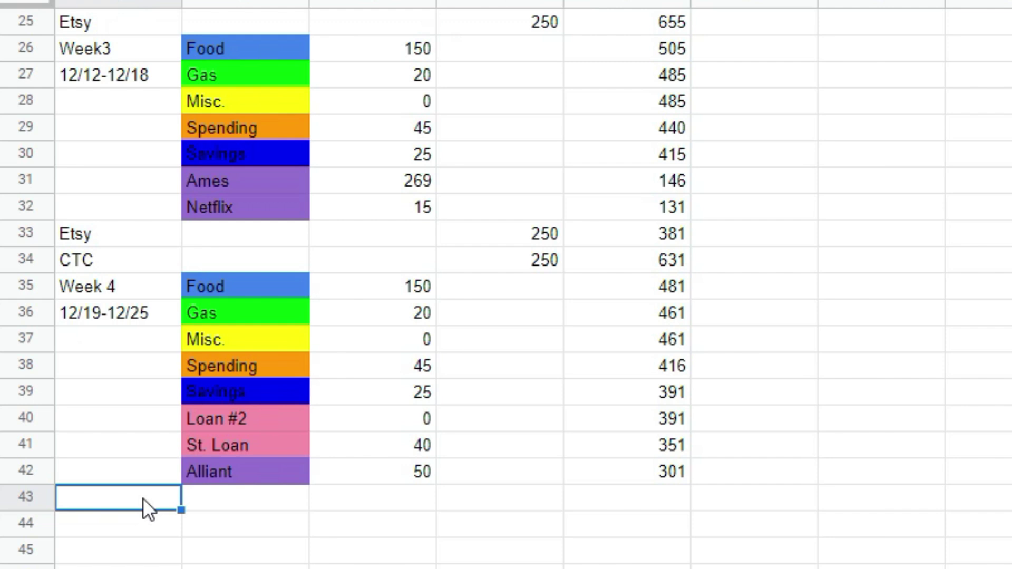
text(Etsy)
key(Tab)
key(Tab)
key(Tab)
text(250)
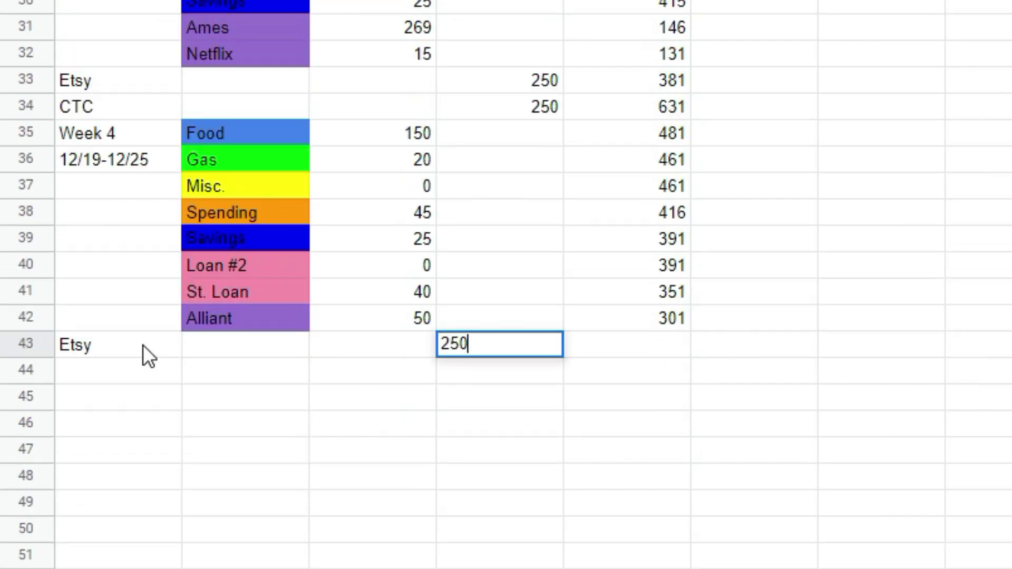
key(Return)
Enter Week 5 in A44 and the date range 12/26-12/31 in A45
text(Week 5)
key(Return)
text(12/26-12/31)
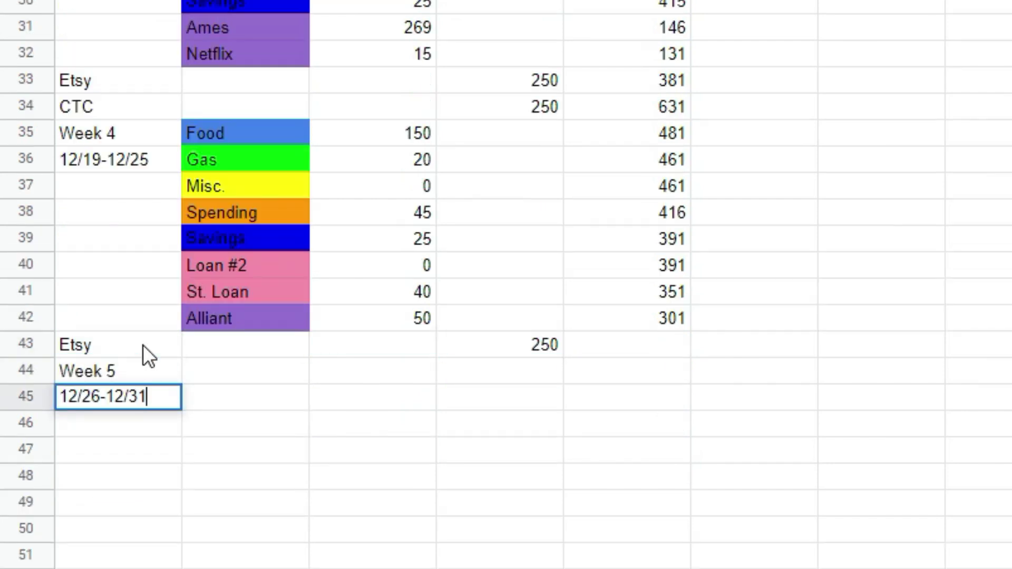
click(252, 108)
drag(254, 138, 364, 240)
click(369, 501)
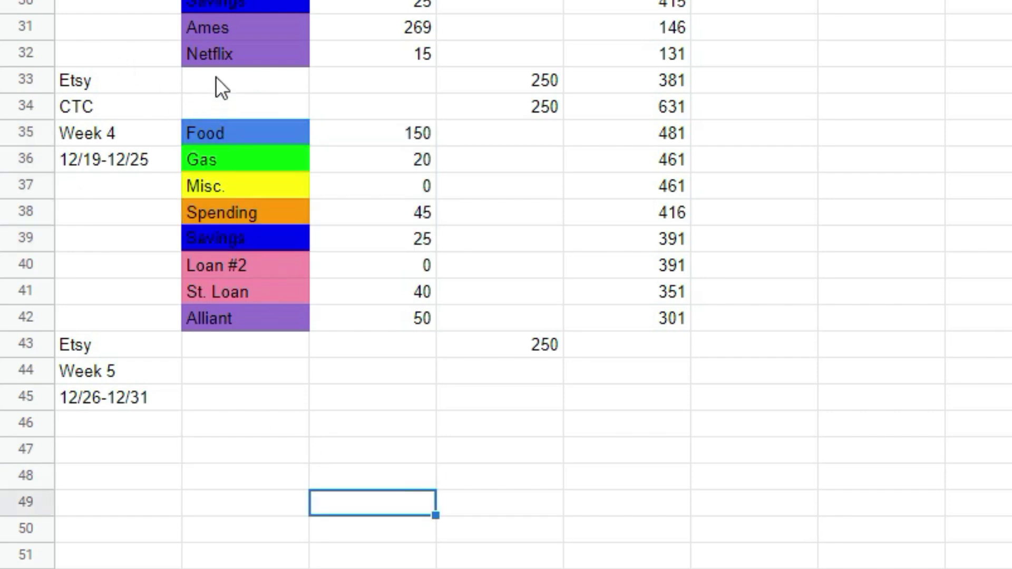
click(239, 133)
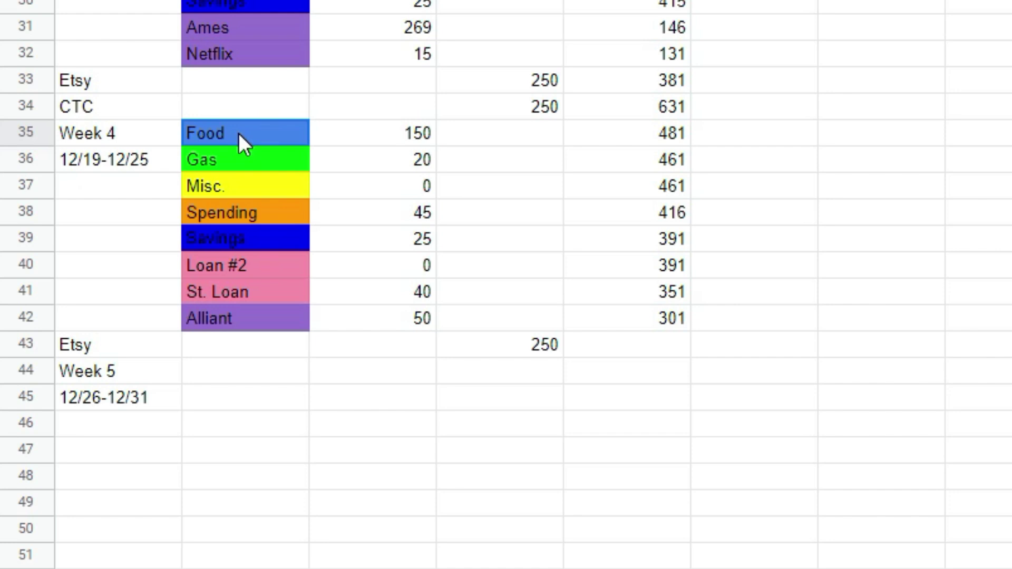
drag(258, 133, 366, 132)
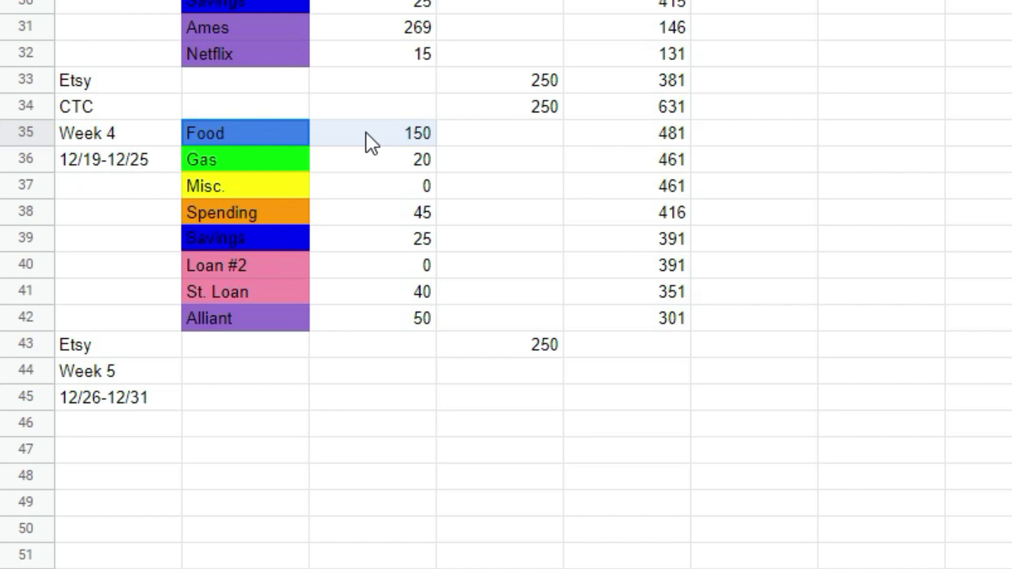
drag(366, 131, 378, 232)
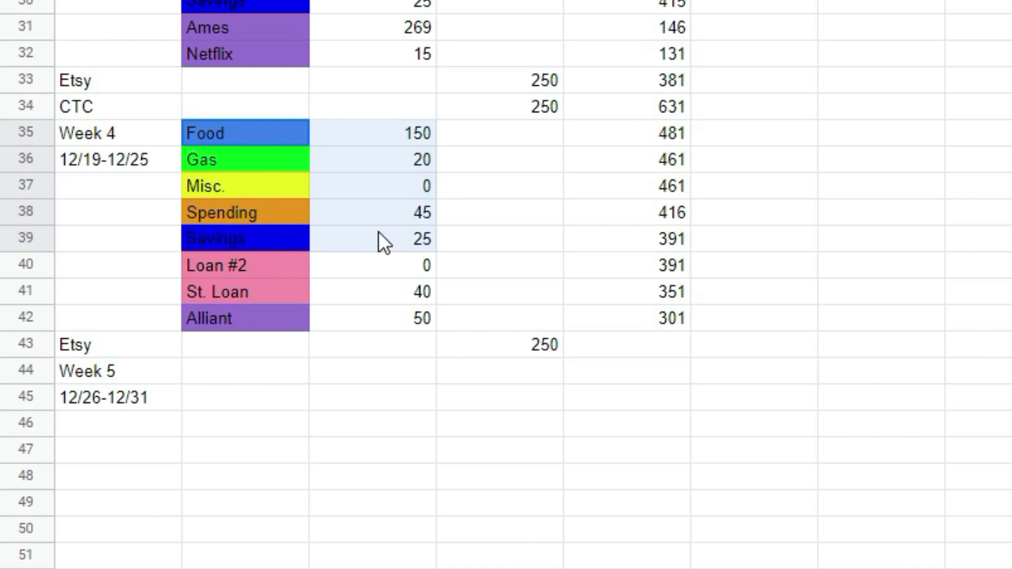
drag(378, 232, 384, 240)
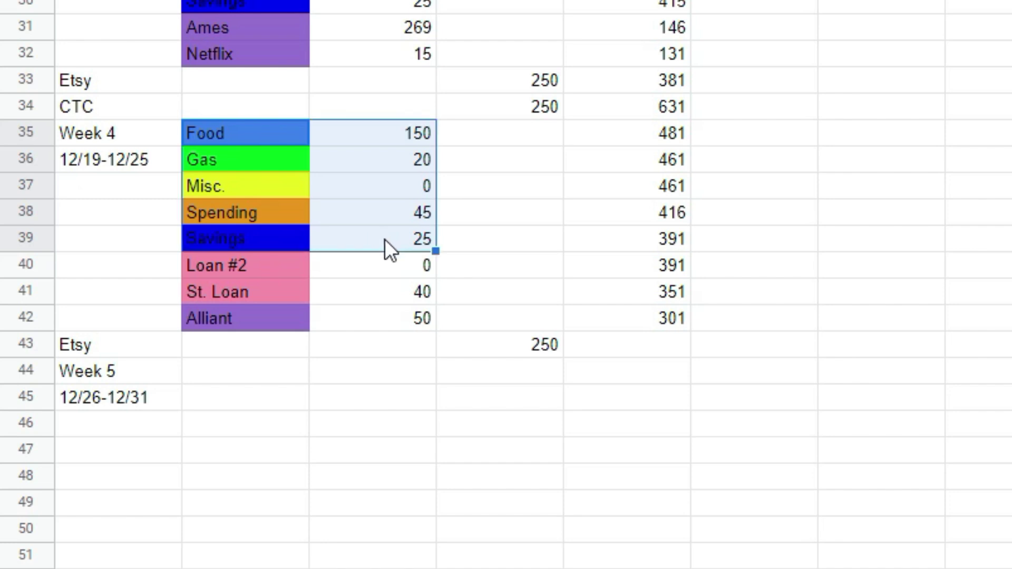
click(261, 396)
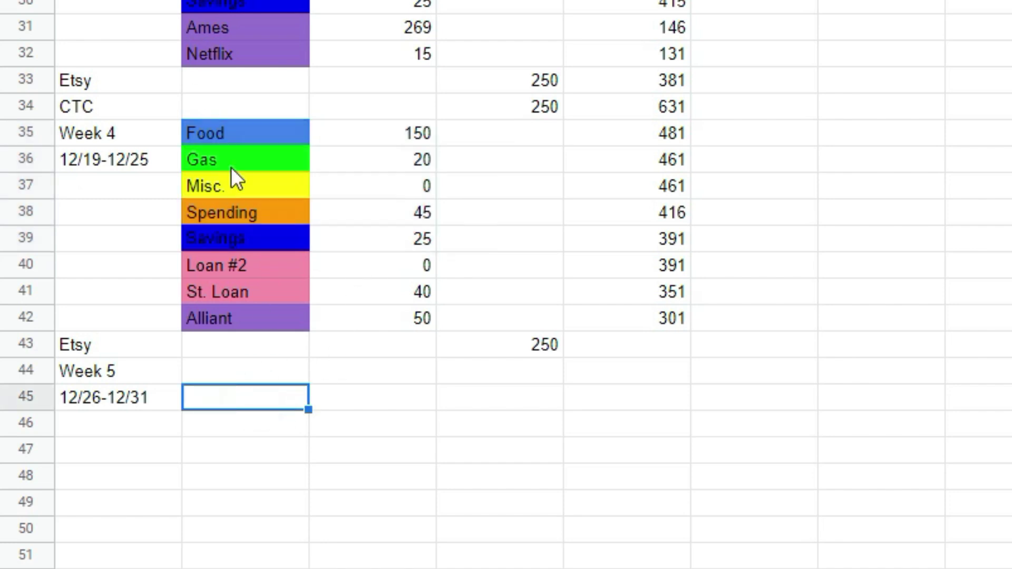
click(196, 132)
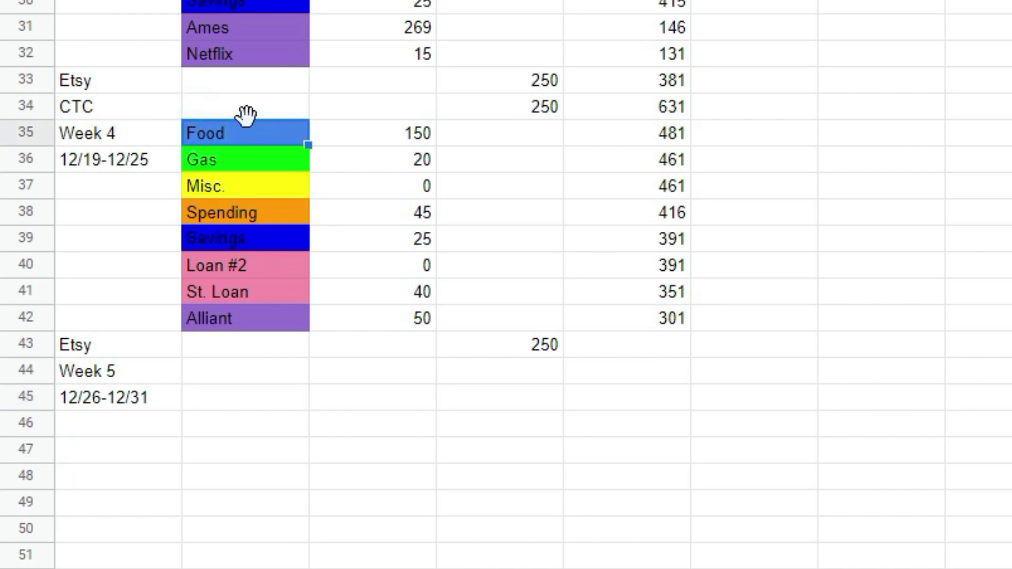
click(280, 489)
Copy the Week 4 Food through Savings categories with their amounts (B35:C39) into the Week 5 rows starting at B45
click(241, 130)
drag(239, 128, 368, 248)
key(ctrl+c)
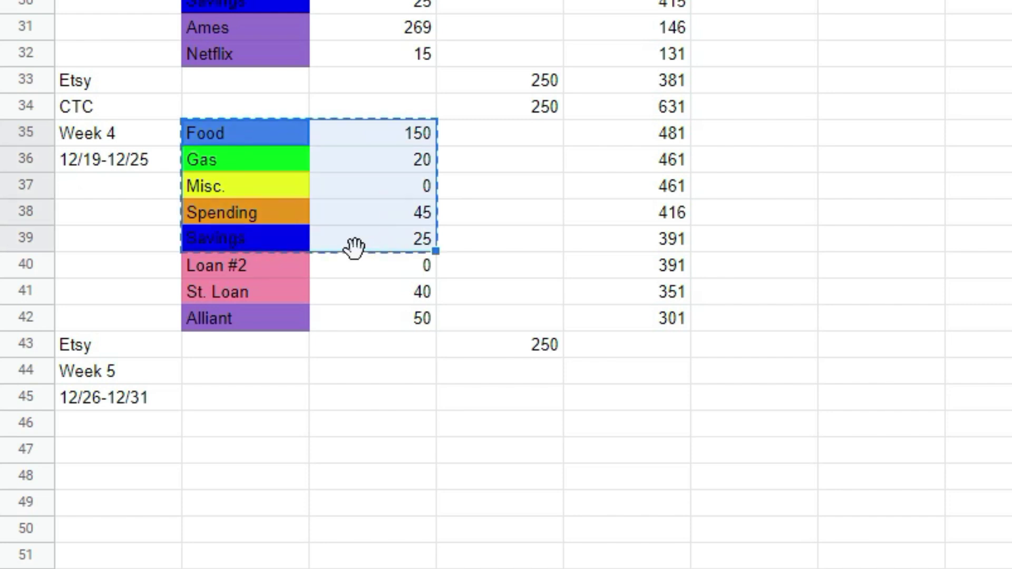
click(224, 398)
key(ctrl+v)
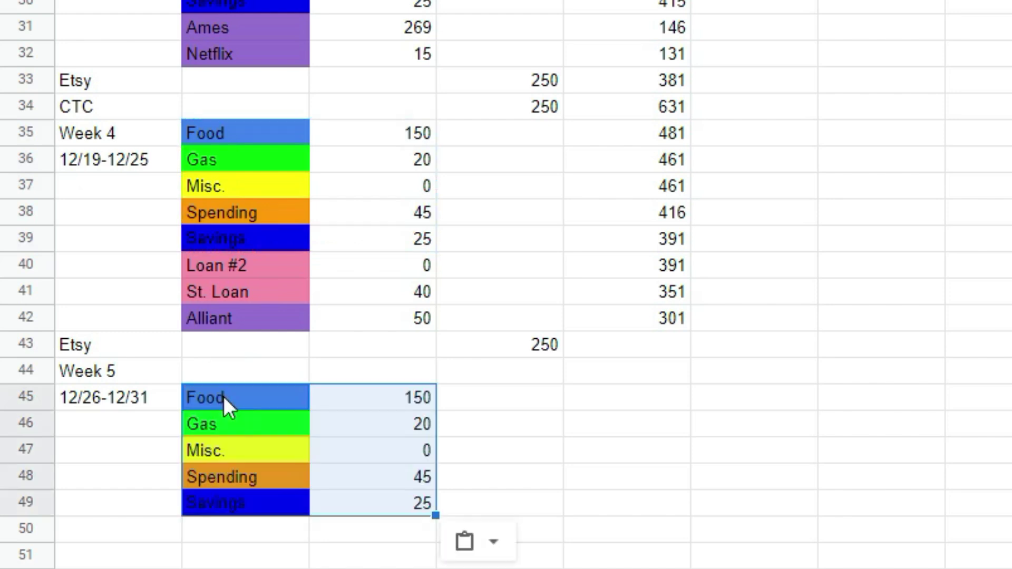
Extend the running total formula from E42 down through the Week 5 Savings row, E49
click(658, 315)
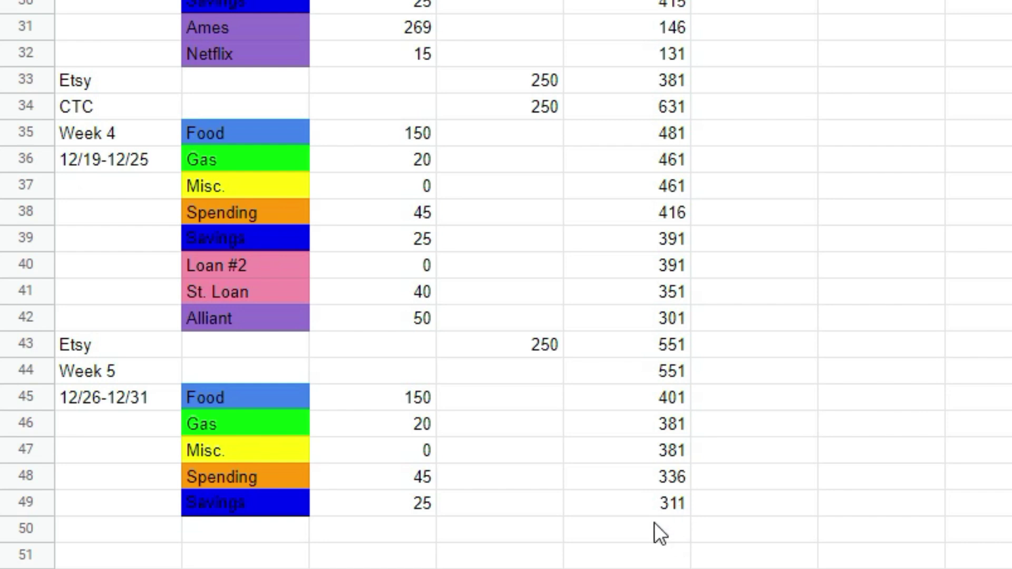
scroll(464, 400, down, 3)
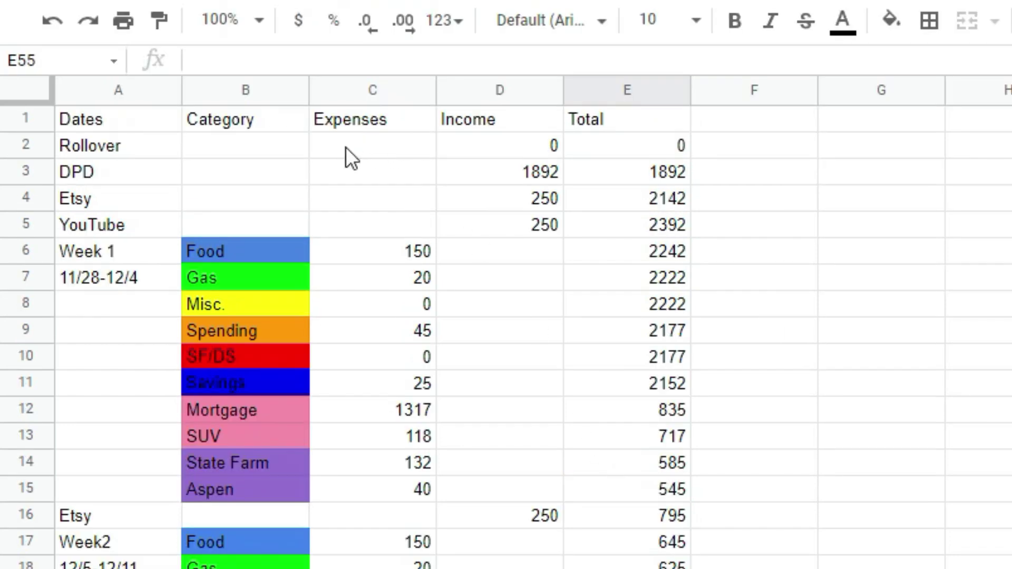
Total the expenses in C50 with =SUM(C2:C49) and make the result bold
scroll(584, 318, down, 15)
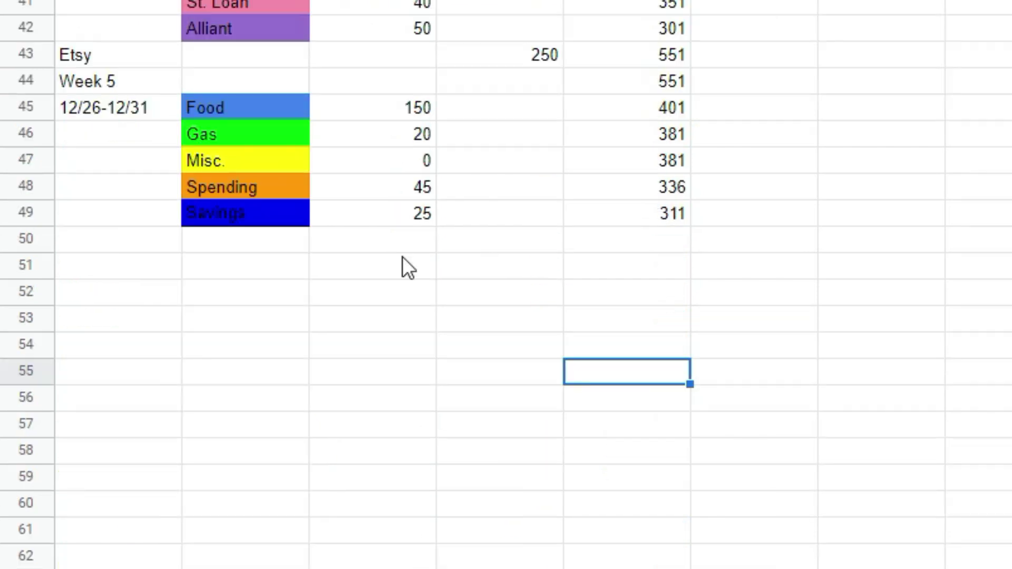
click(353, 246)
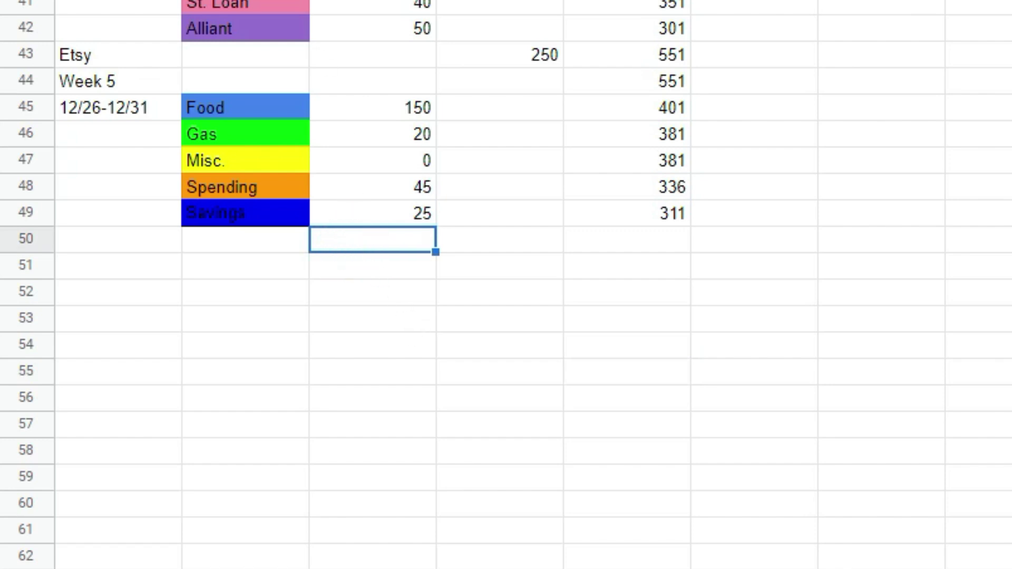
key(Return)
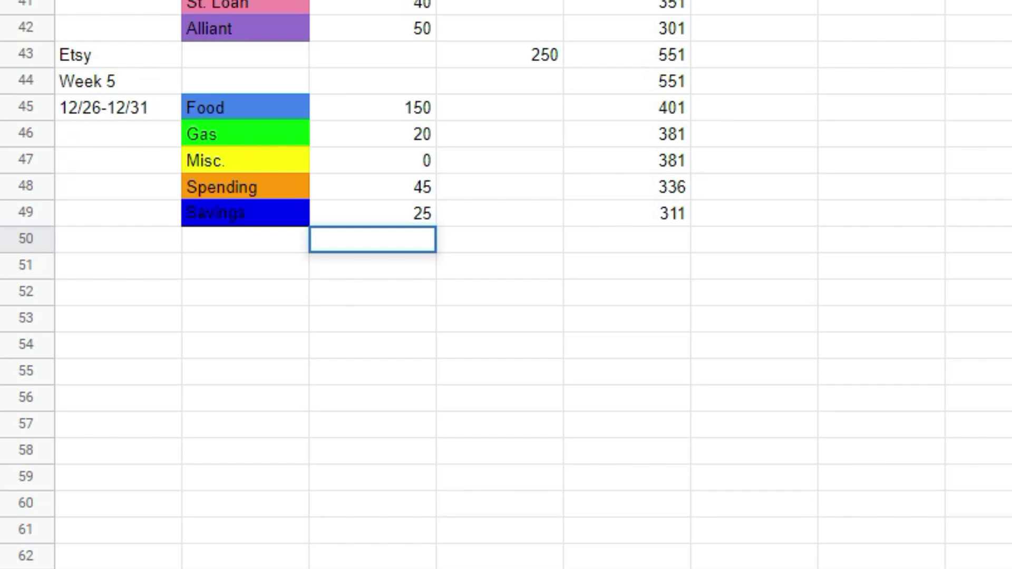
text(=)
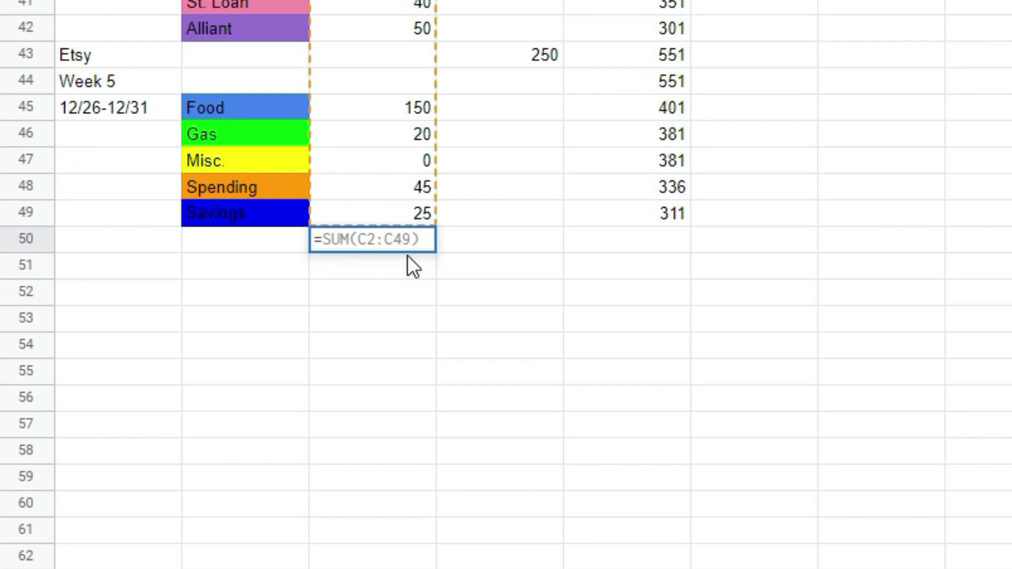
key(Tab)
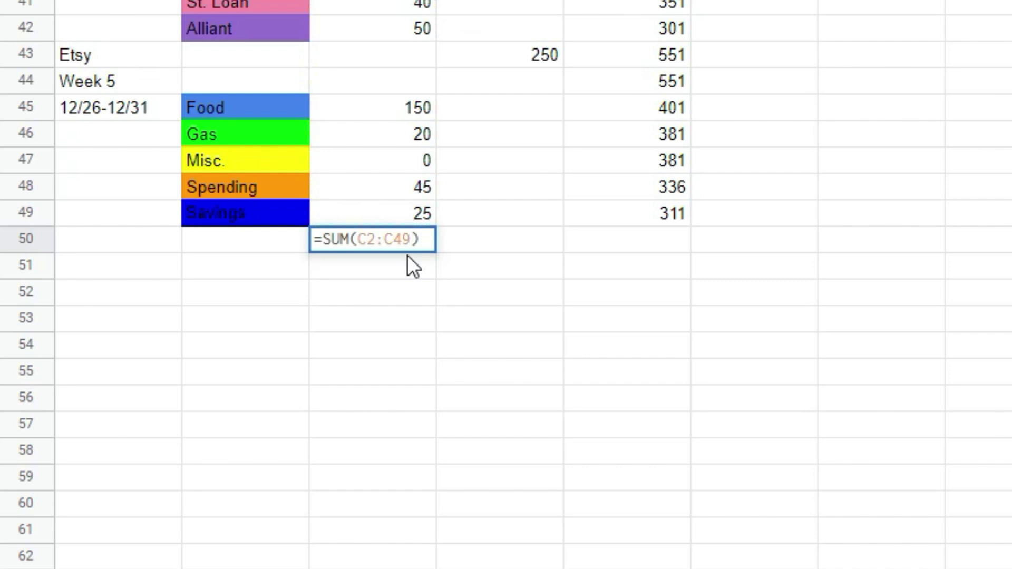
click(366, 292)
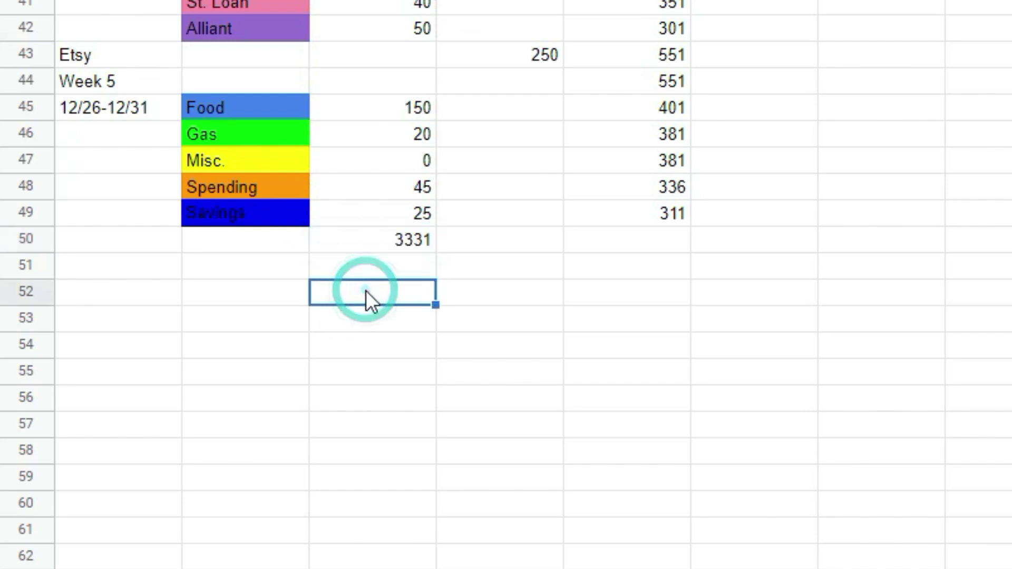
click(390, 239)
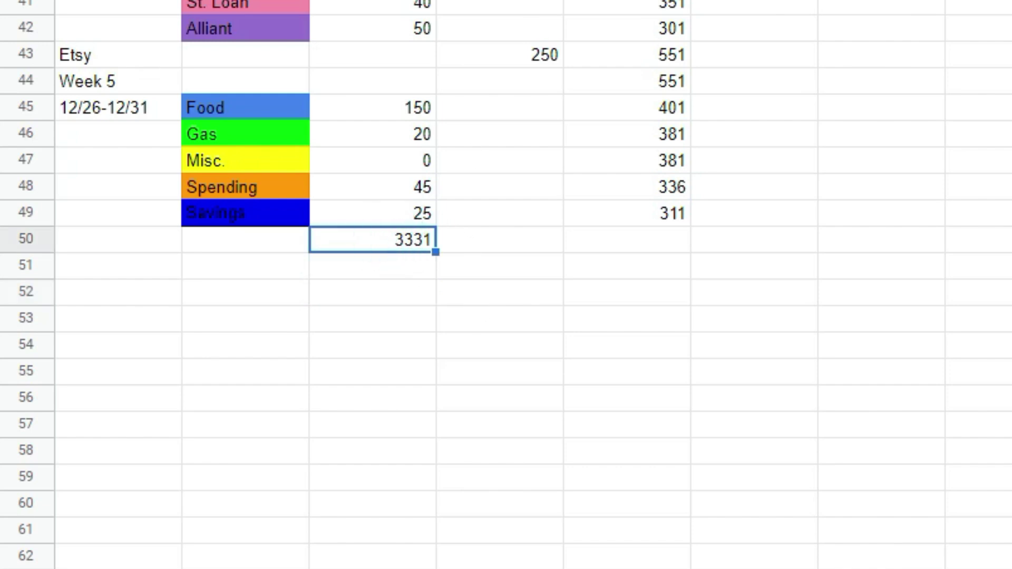
click(366, 375)
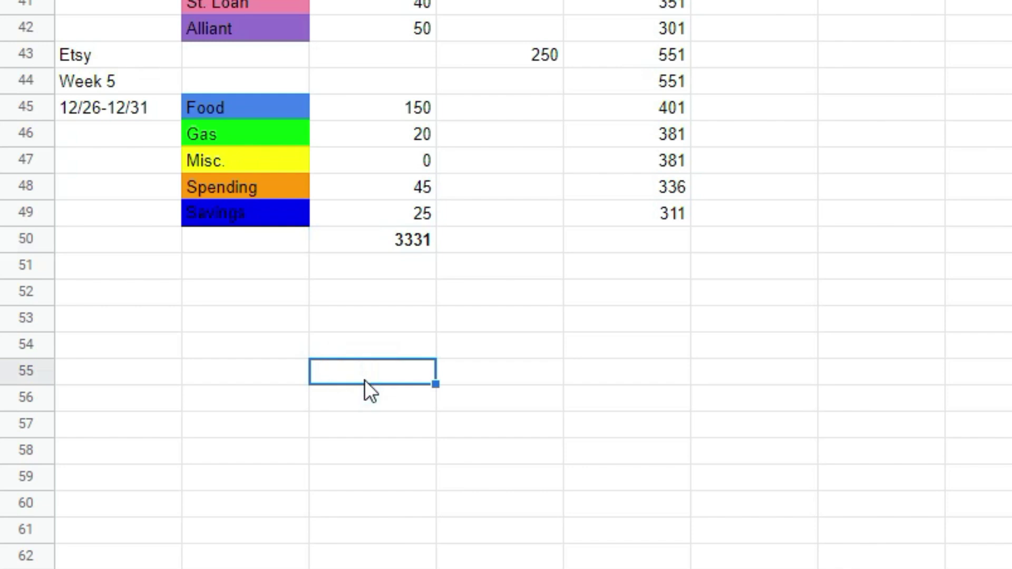
Total the income in D50 with =SUM(D2:D49) and make the result bold
click(515, 242)
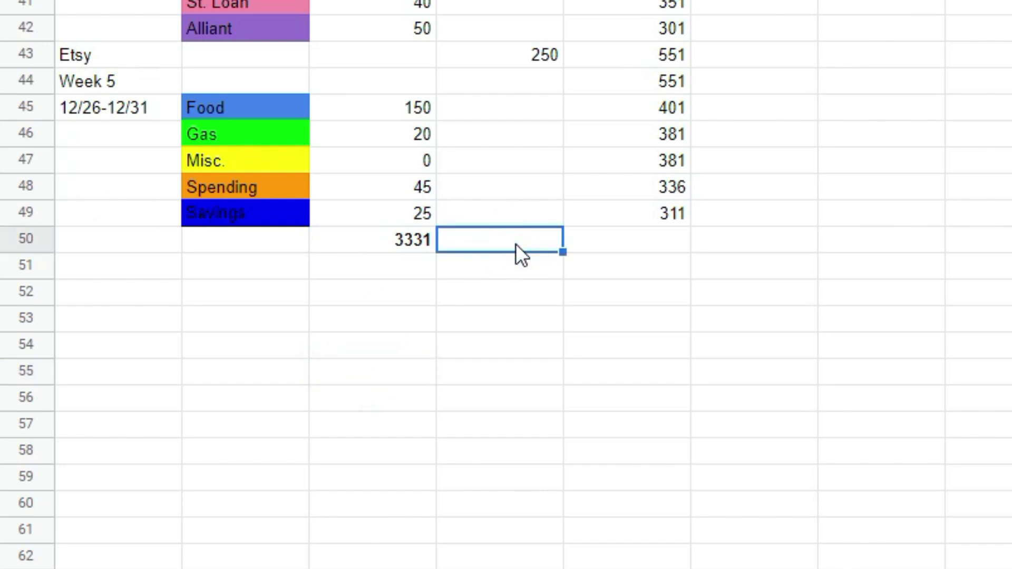
text(=)
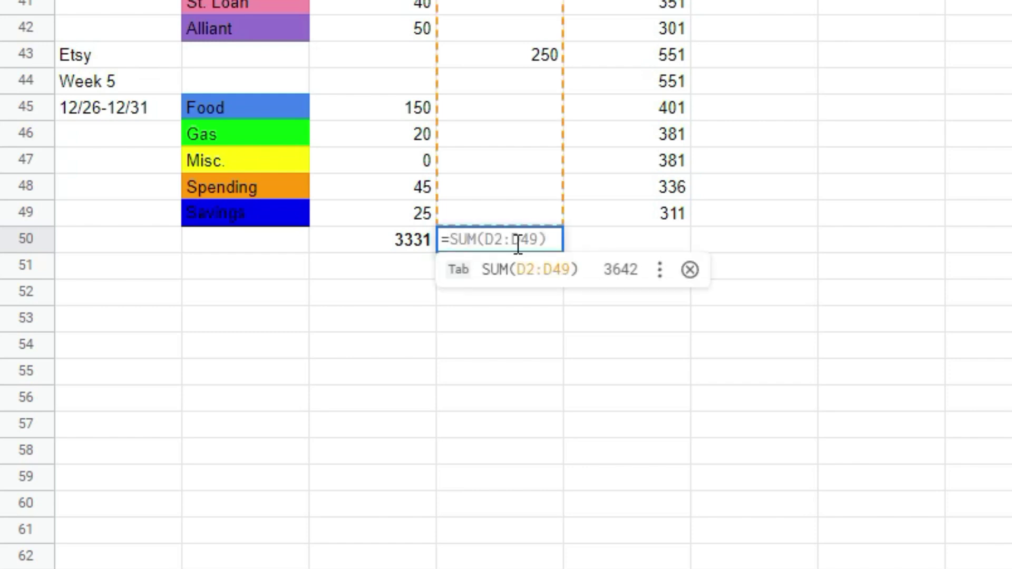
key(Tab)
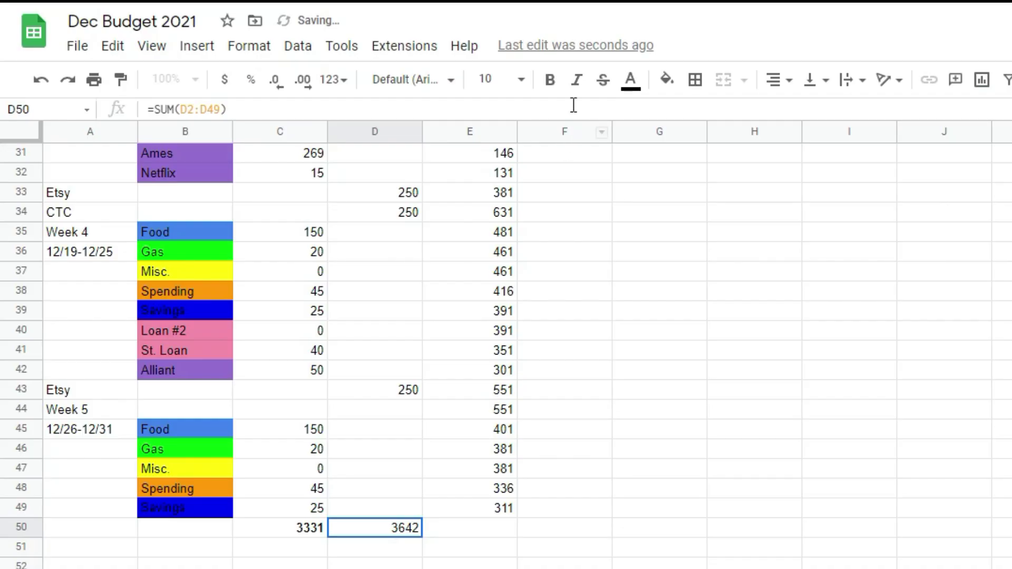
click(550, 79)
click(390, 568)
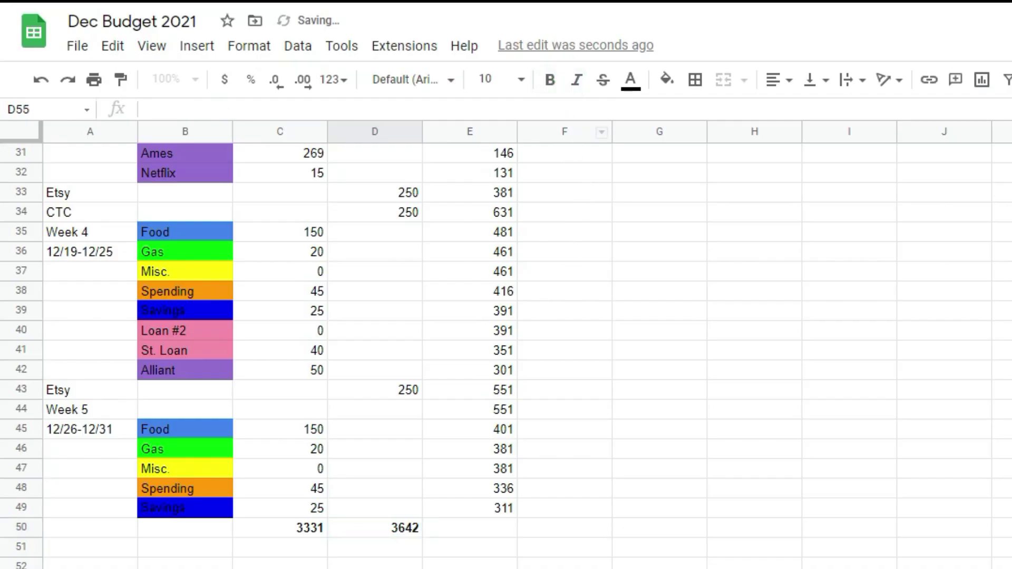
Apply borders around every cell of the whole budget table, A1:E50
scroll(506, 356, up, 2)
scroll(317, 163, up, 7)
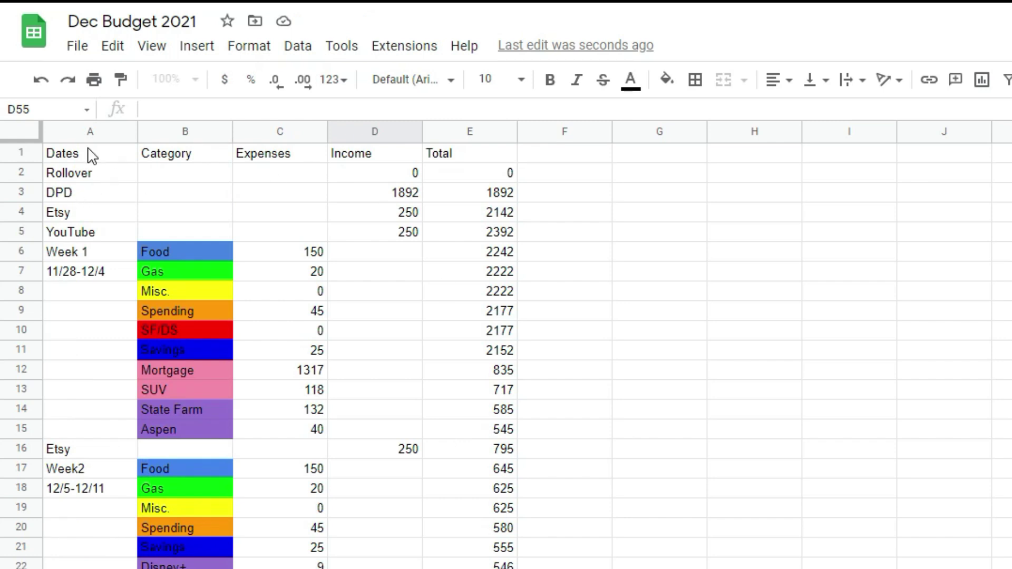
drag(52, 154, 511, 380)
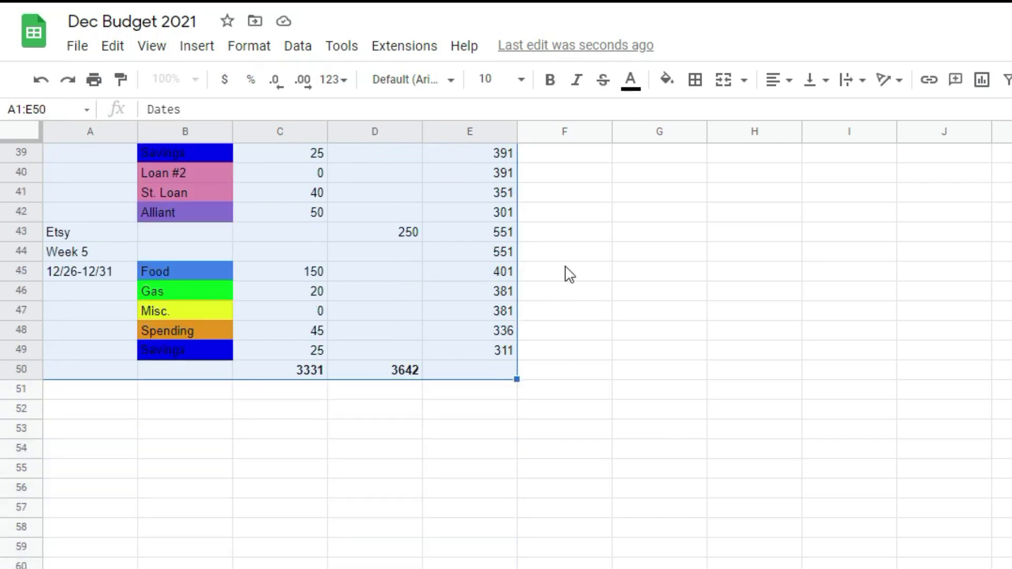
click(696, 82)
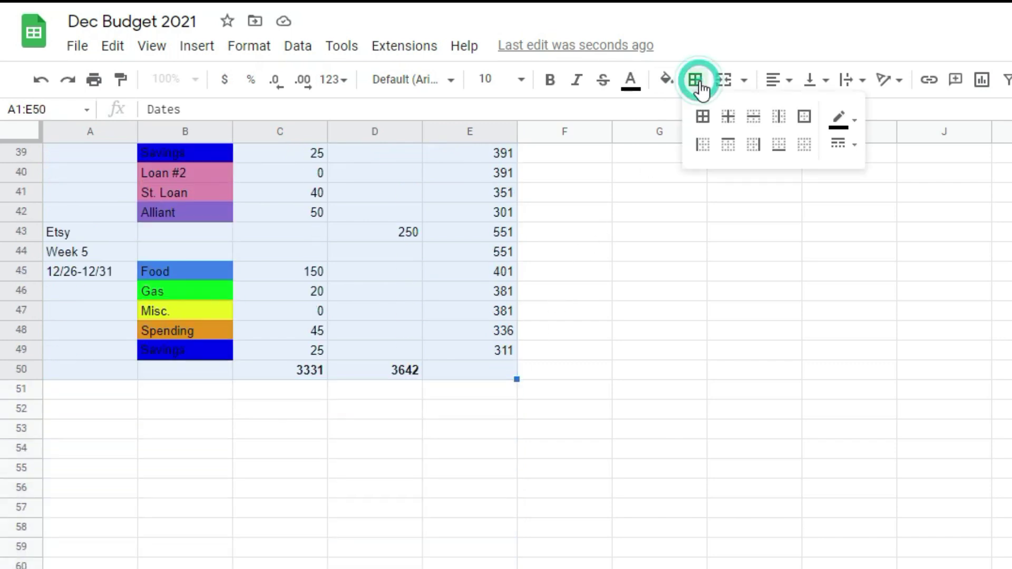
click(709, 127)
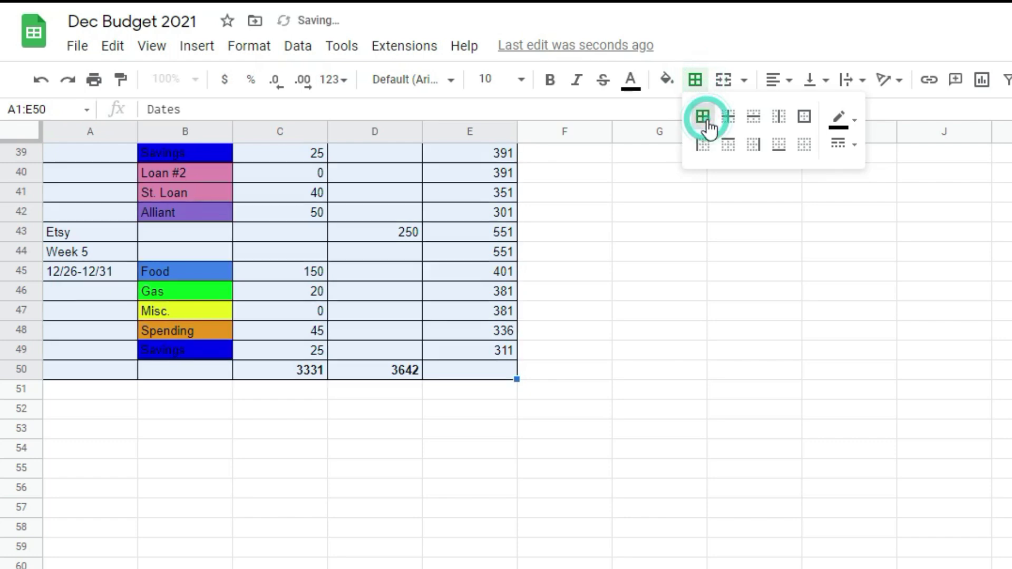
click(418, 563)
scroll(420, 564, up, 8)
scroll(420, 563, up, 4)
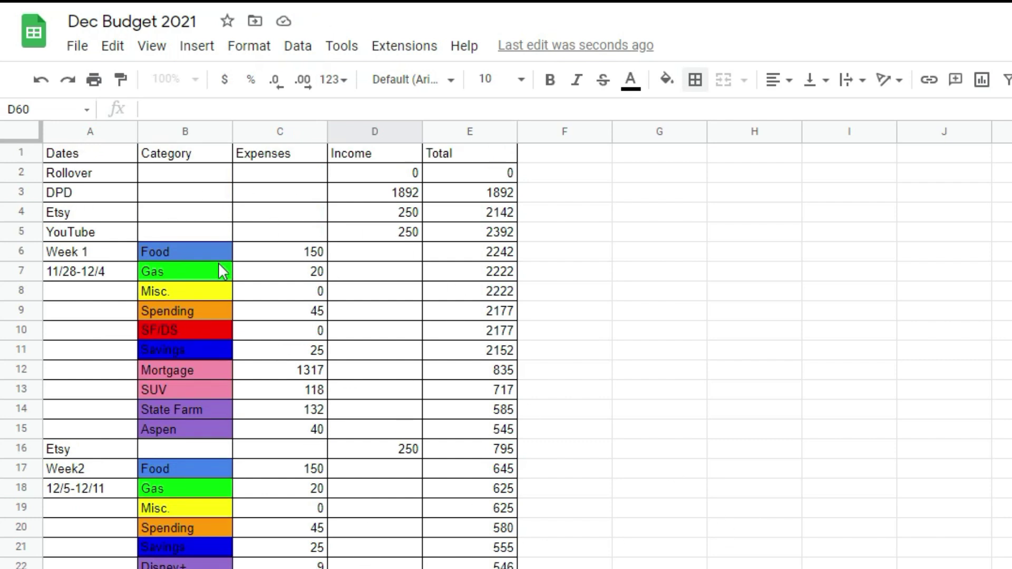
scroll(506, 348, down, 9)
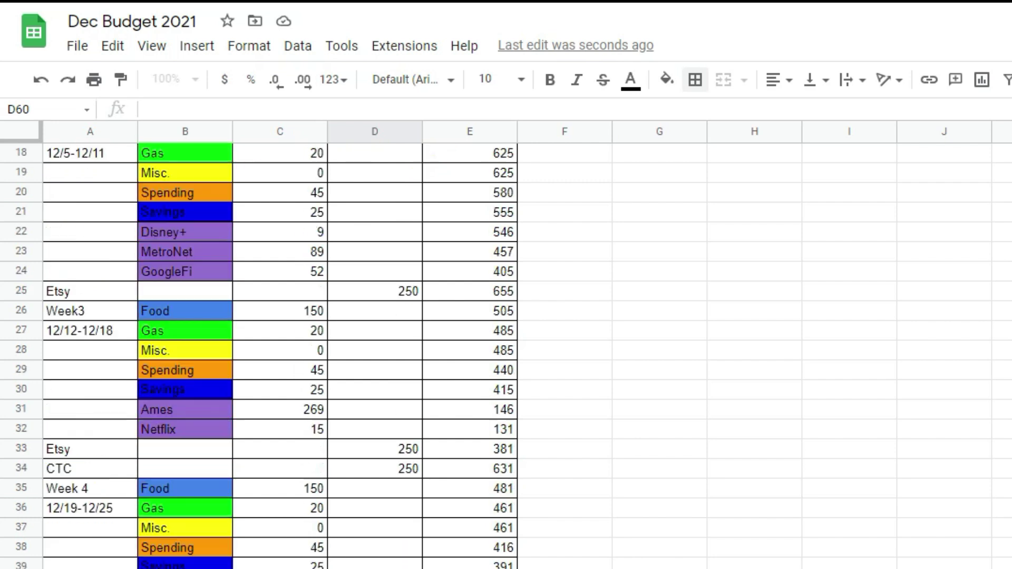
scroll(506, 348, up, 3)
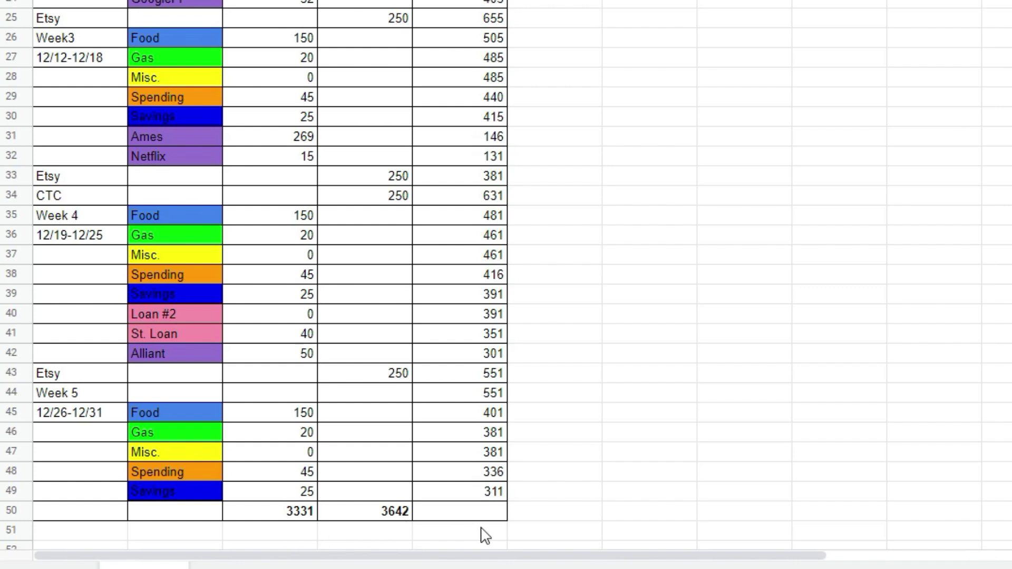
scroll(724, 324, up, 5)
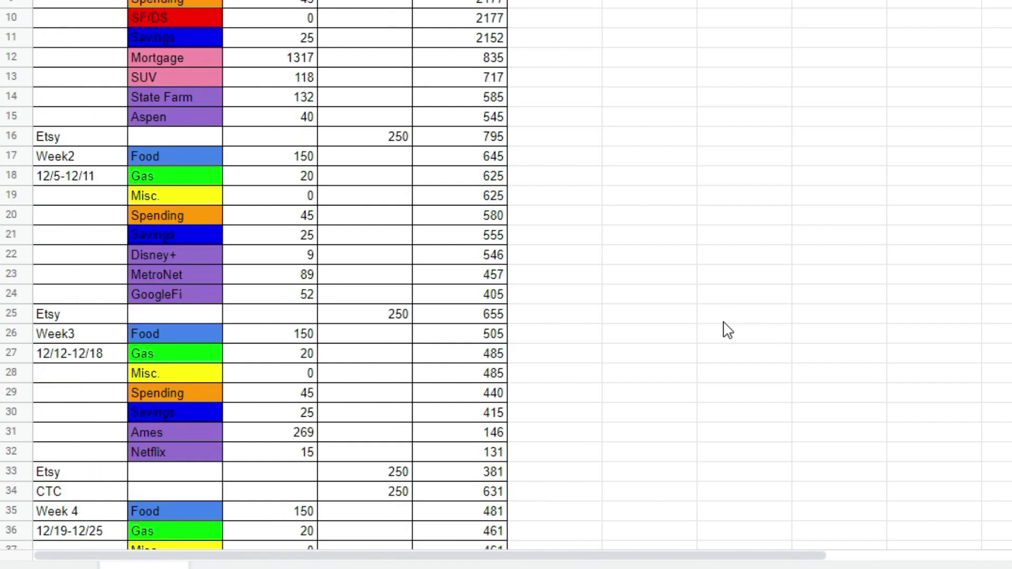